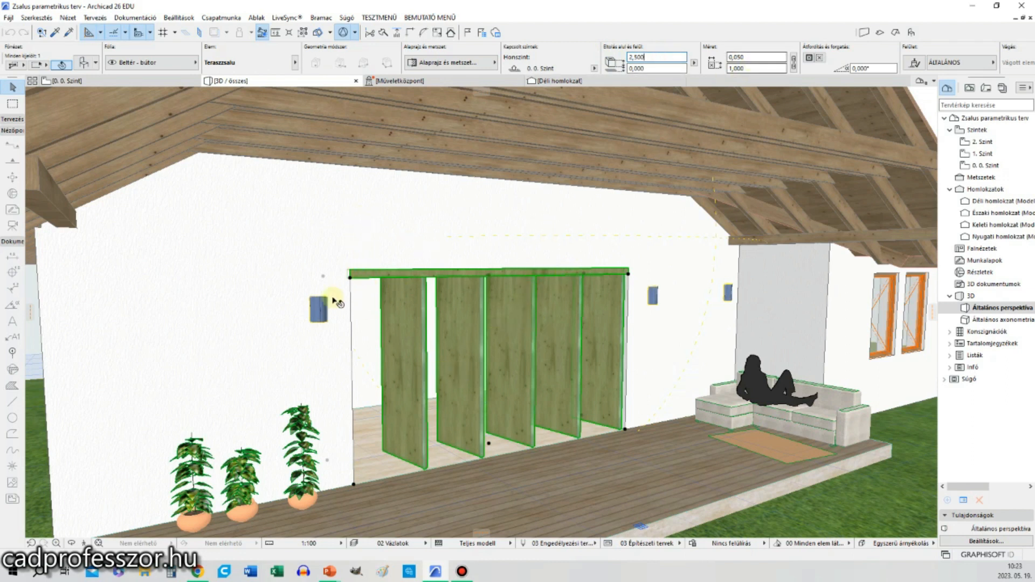
Set the panel count (Darabszám) of the terrace shutter object to 7 in its object settings.
{"action": "key", "text": "Escape"}
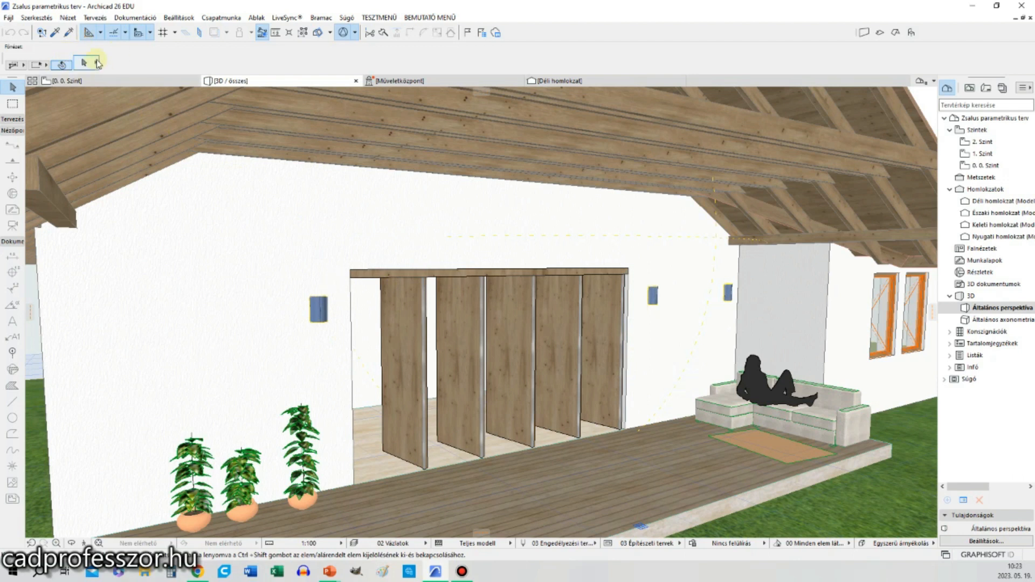
{"action": "left_click", "coordinate": [411, 320]}
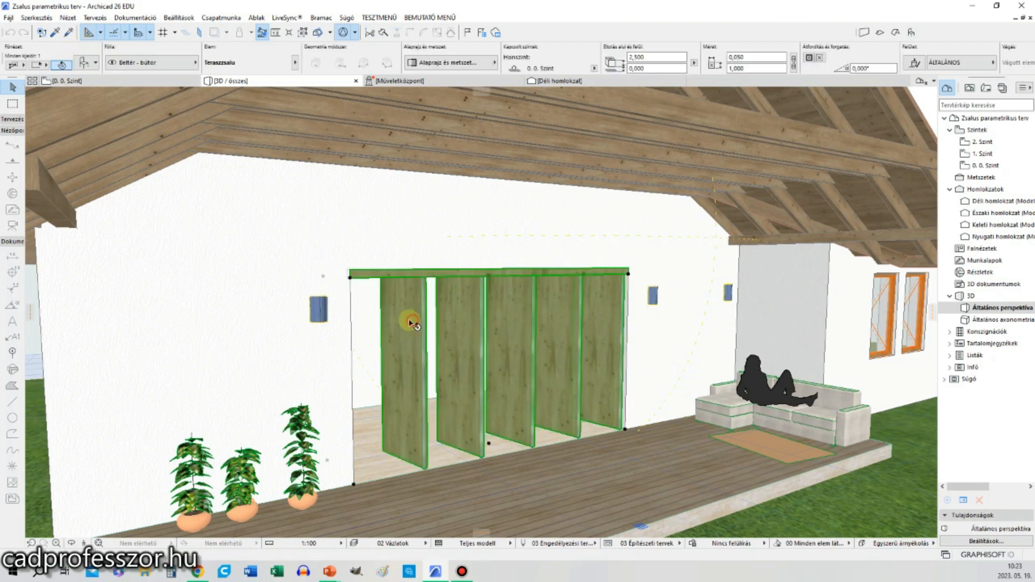
{"action": "left_click", "coordinate": [86, 63]}
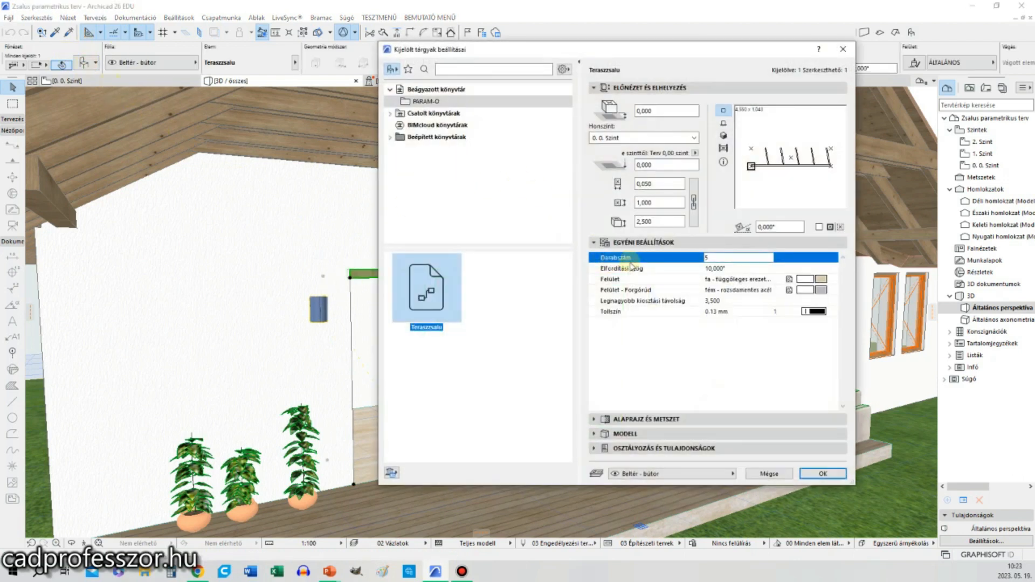
{"action": "left_click_drag", "start_coordinate": [559, 50], "coordinate": [662, 66]}
{"action": "left_click_drag", "start_coordinate": [725, 68], "coordinate": [106, 69]}
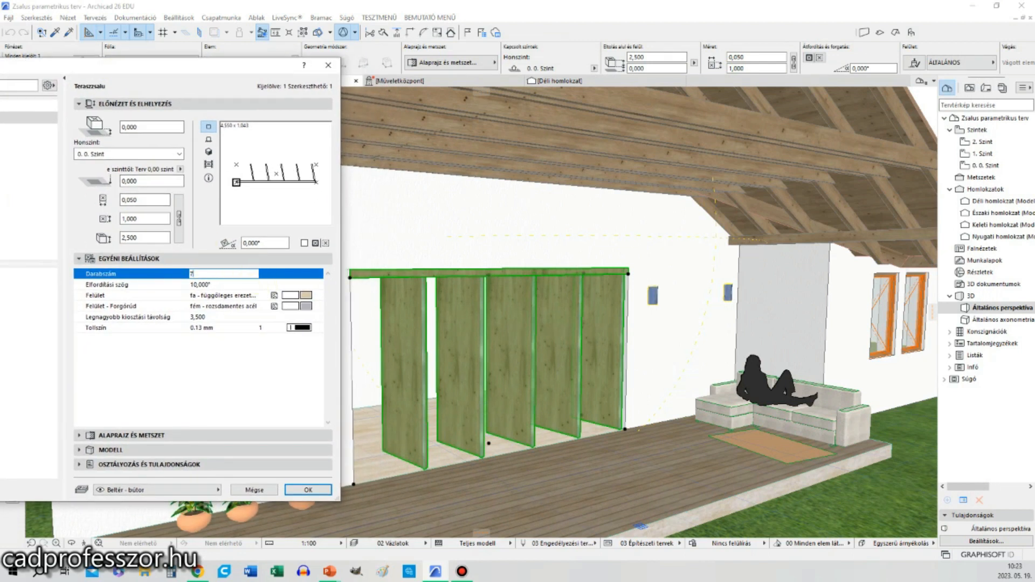
{"action": "key", "text": "Return"}
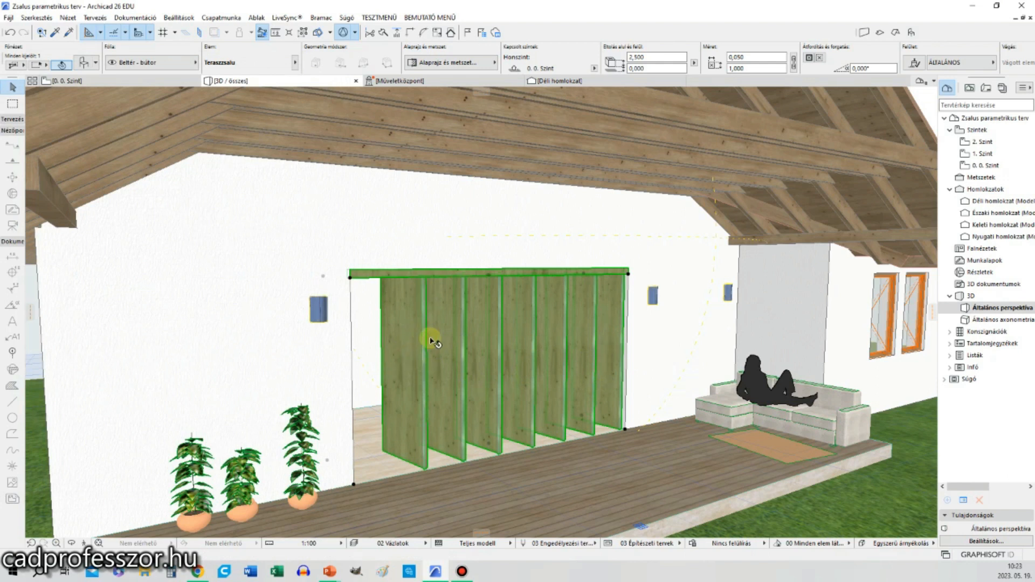
{"action": "key", "text": "Escape"}
Set the rotation angle (Elfordítási szög) of the terrace shutter's panels to 45°.
{"action": "scroll", "coordinate": [467, 376], "scroll_direction": "up", "scroll_amount": 10}
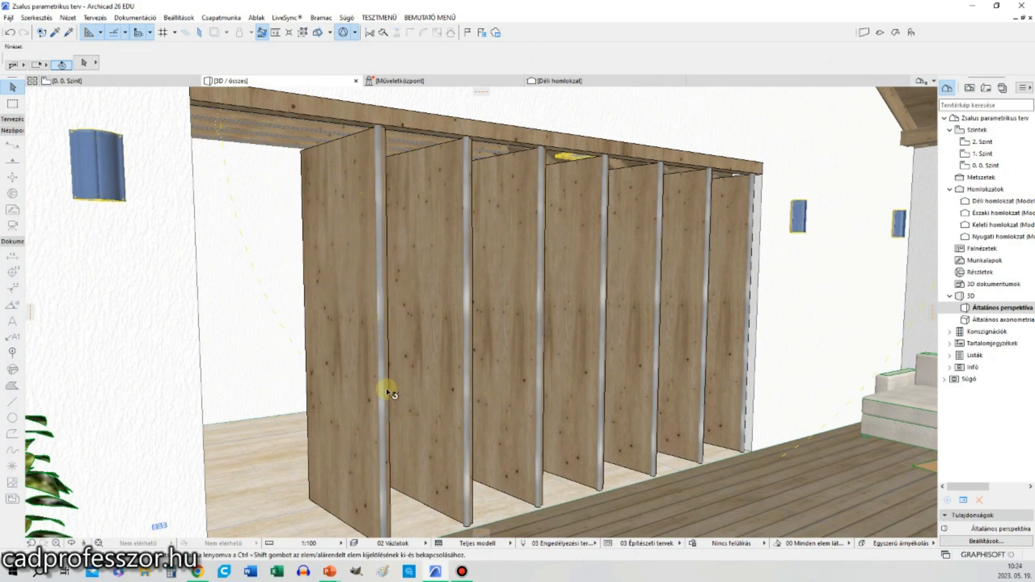
{"action": "scroll", "coordinate": [398, 475], "scroll_direction": "down", "scroll_amount": 2}
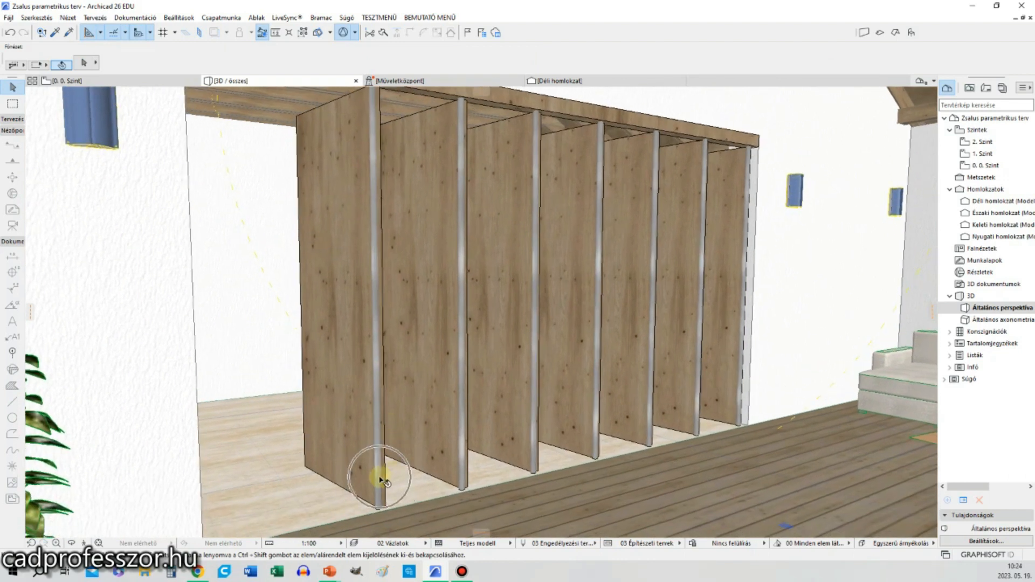
{"action": "scroll", "coordinate": [398, 475], "scroll_direction": "down", "scroll_amount": 1}
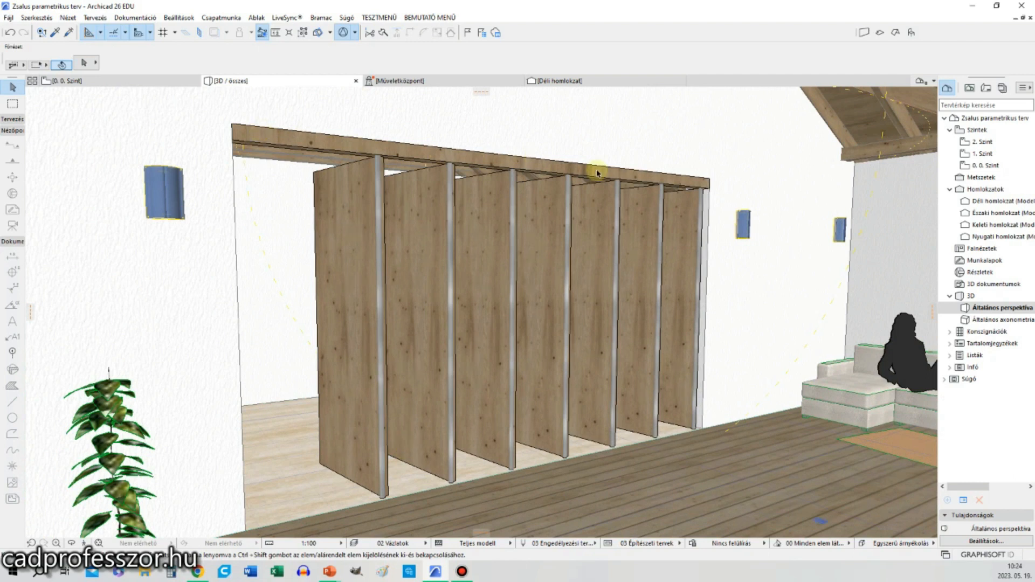
{"action": "scroll", "coordinate": [620, 200], "scroll_direction": "down", "scroll_amount": 1}
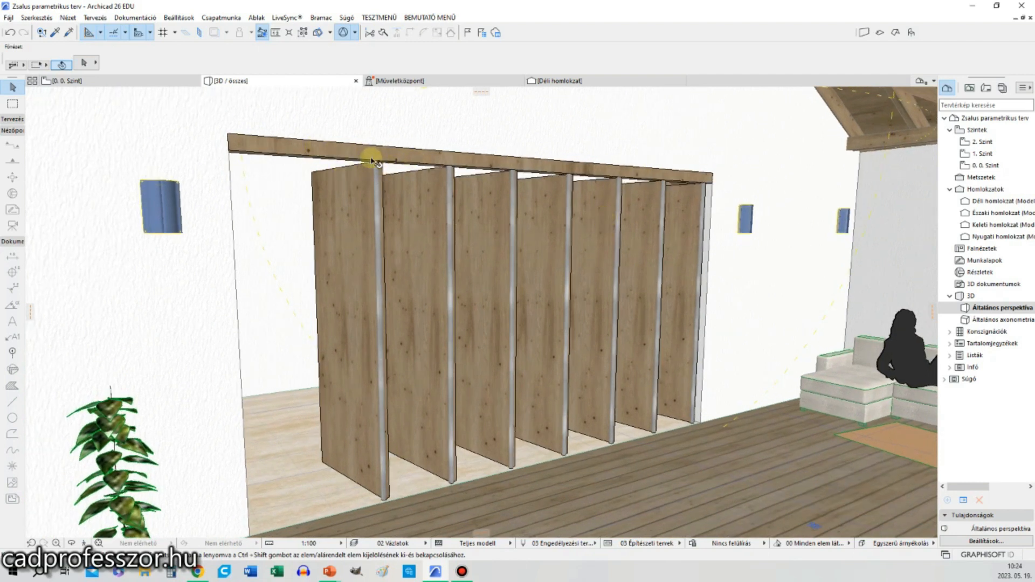
{"action": "left_click", "coordinate": [320, 190]}
{"action": "left_click", "coordinate": [84, 64]}
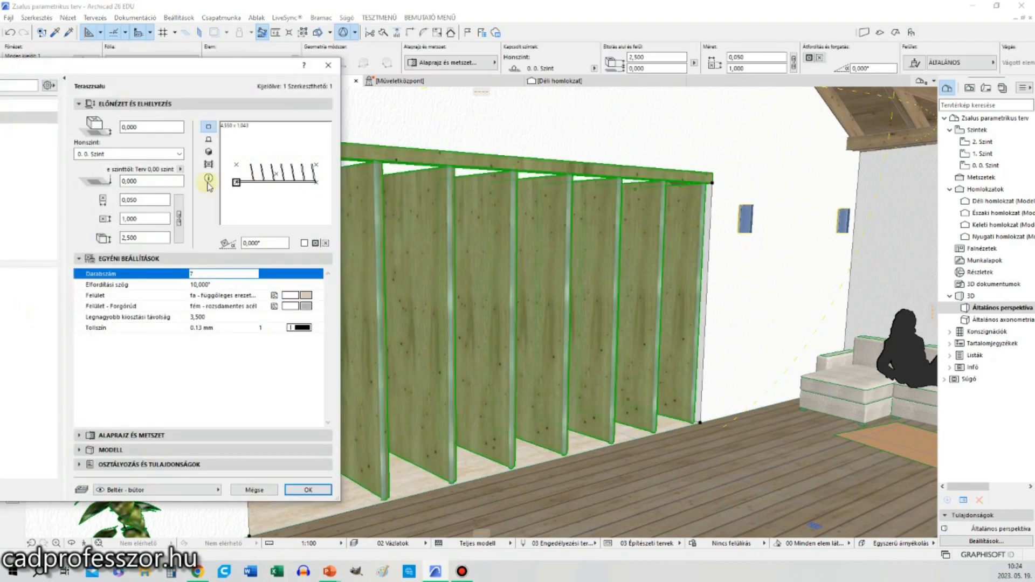
{"action": "left_click", "coordinate": [214, 285]}
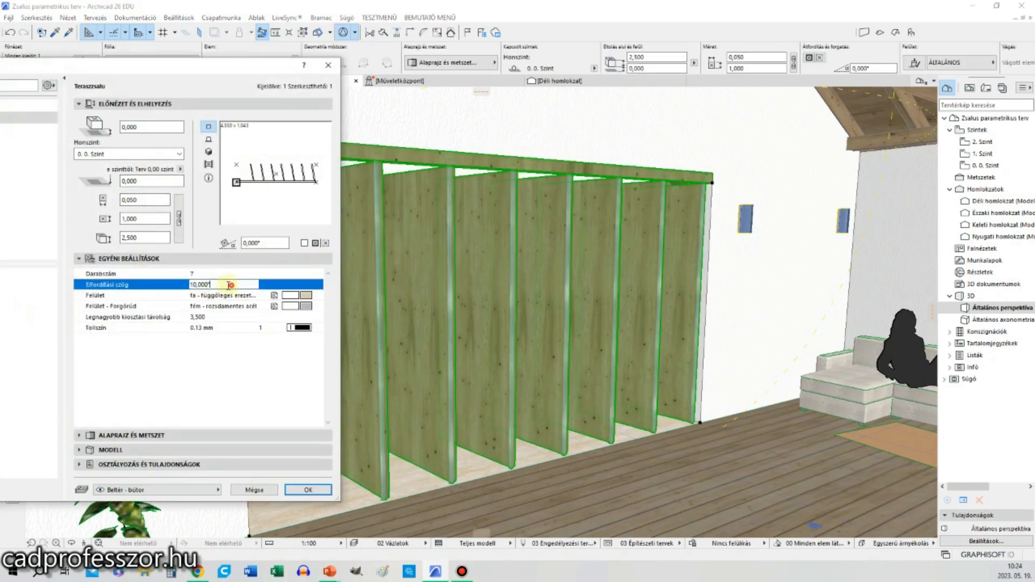
{"action": "key", "text": "Return"}
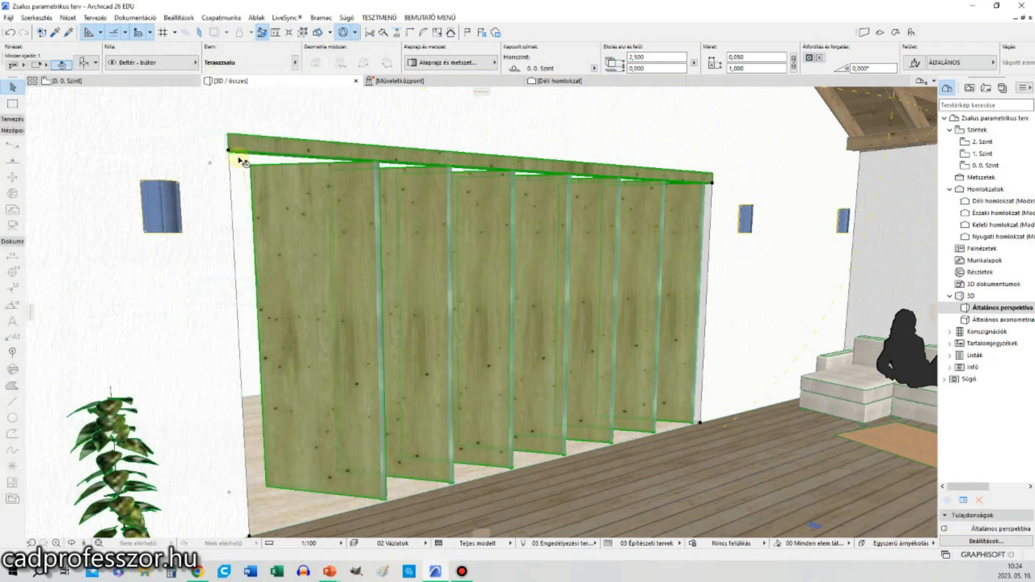
Review the shutter's largest distribution distance (Legnagyobb kiosztási távolság) and its 3D and plan previews in the object settings.
{"action": "left_click", "coordinate": [86, 67]}
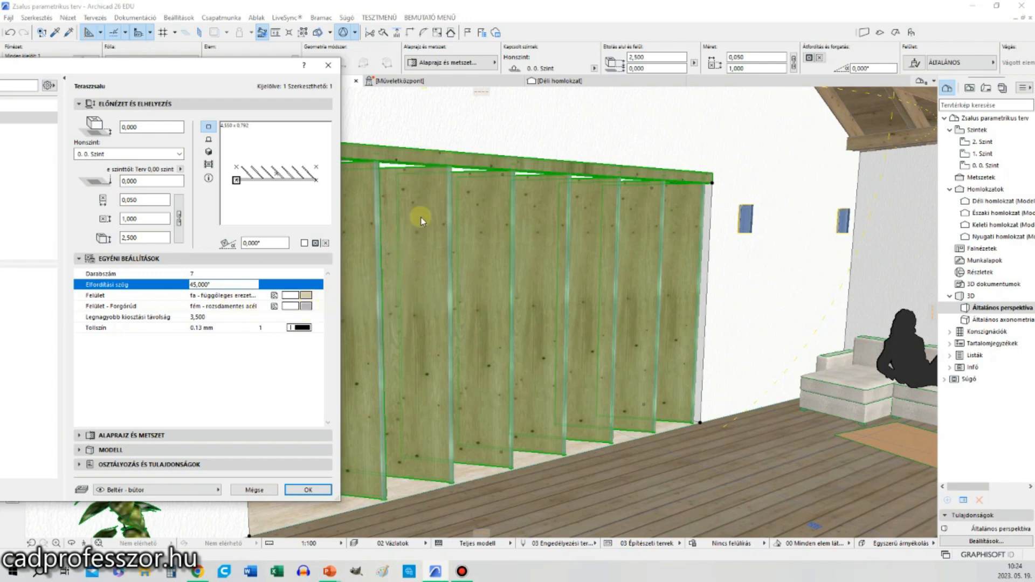
{"action": "left_click_drag", "start_coordinate": [244, 69], "coordinate": [123, 59]}
{"action": "key", "text": "ctrl"}
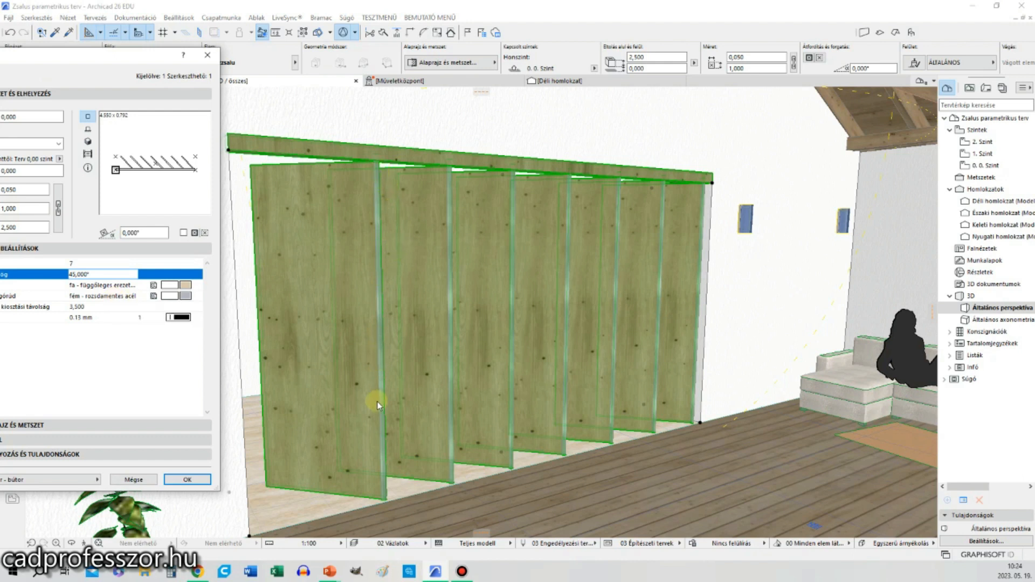
{"action": "left_click_drag", "start_coordinate": [116, 58], "coordinate": [316, 36]}
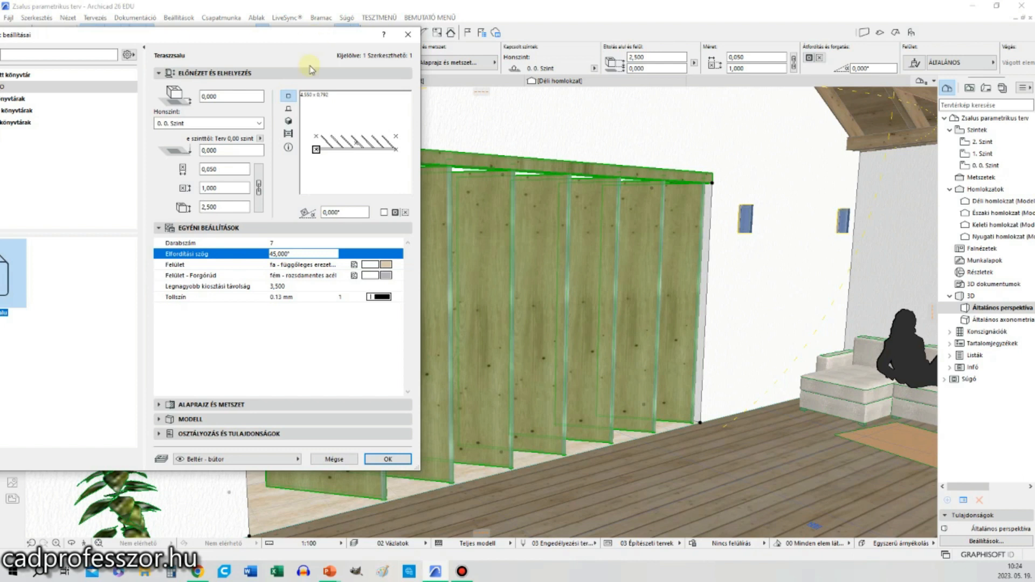
{"action": "left_click", "coordinate": [302, 287]}
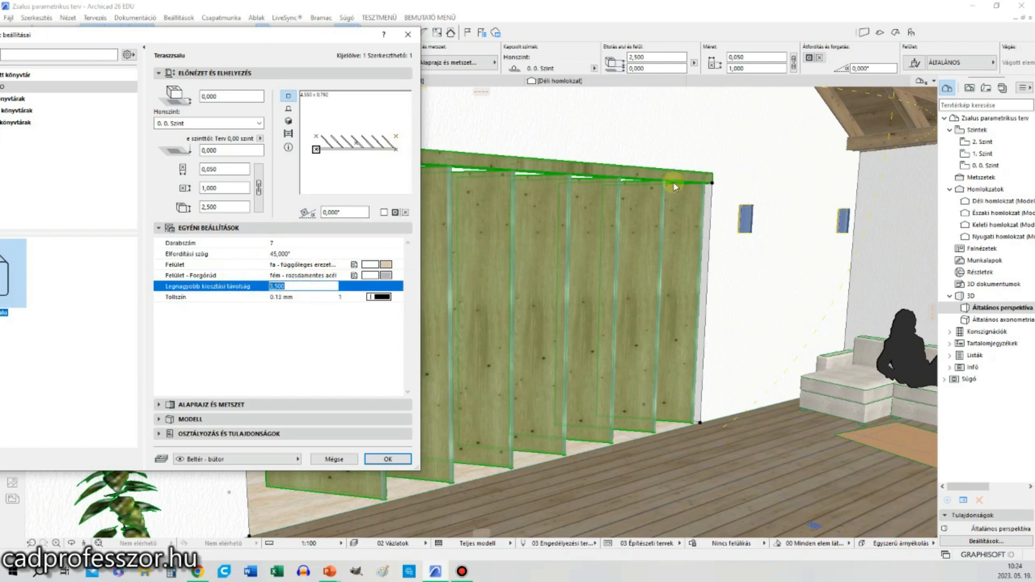
{"action": "left_click_drag", "start_coordinate": [288, 42], "coordinate": [229, 58]}
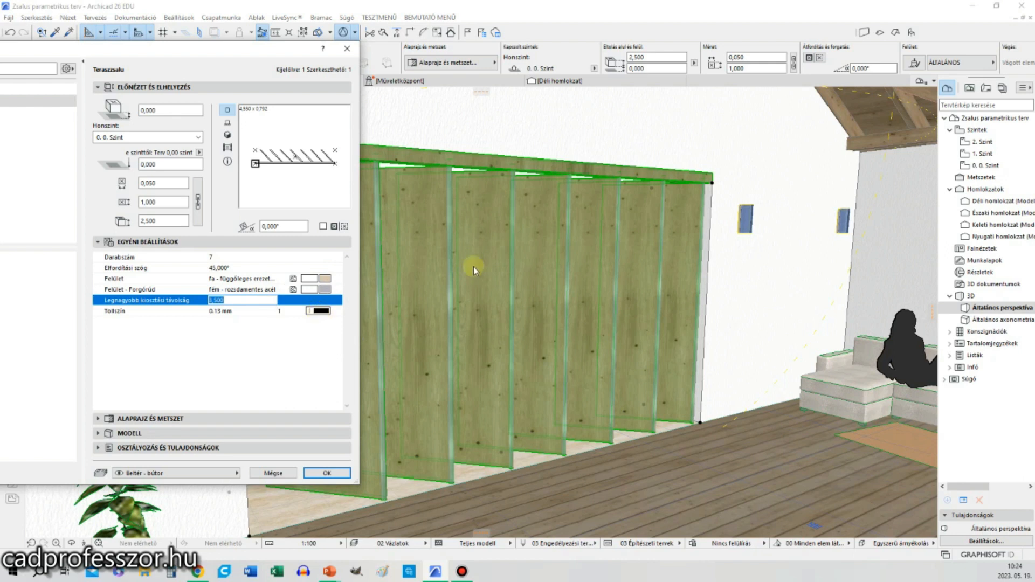
{"action": "left_click", "coordinate": [241, 360]}
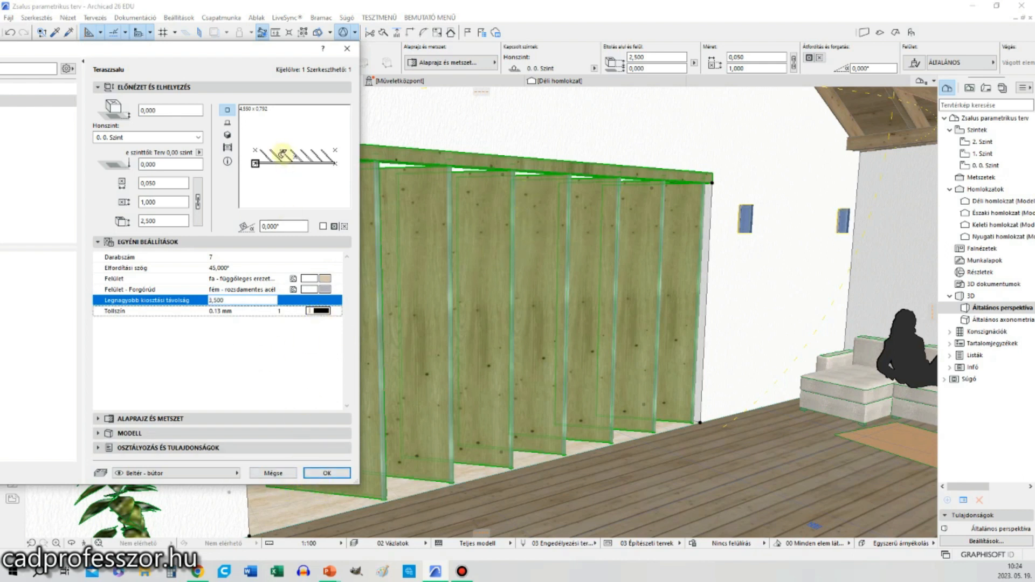
{"action": "left_click", "coordinate": [226, 136]}
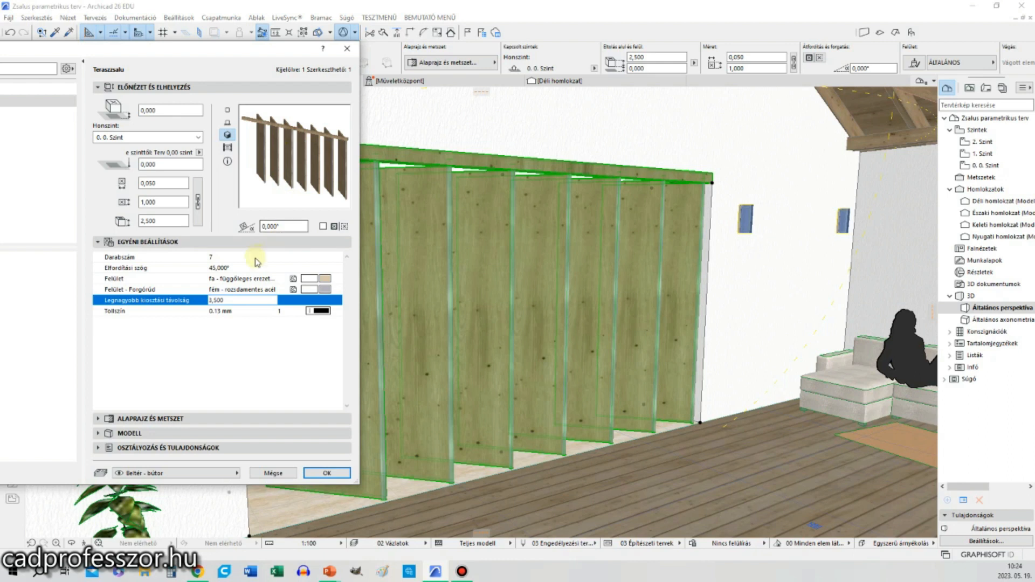
{"action": "left_click", "coordinate": [227, 110]}
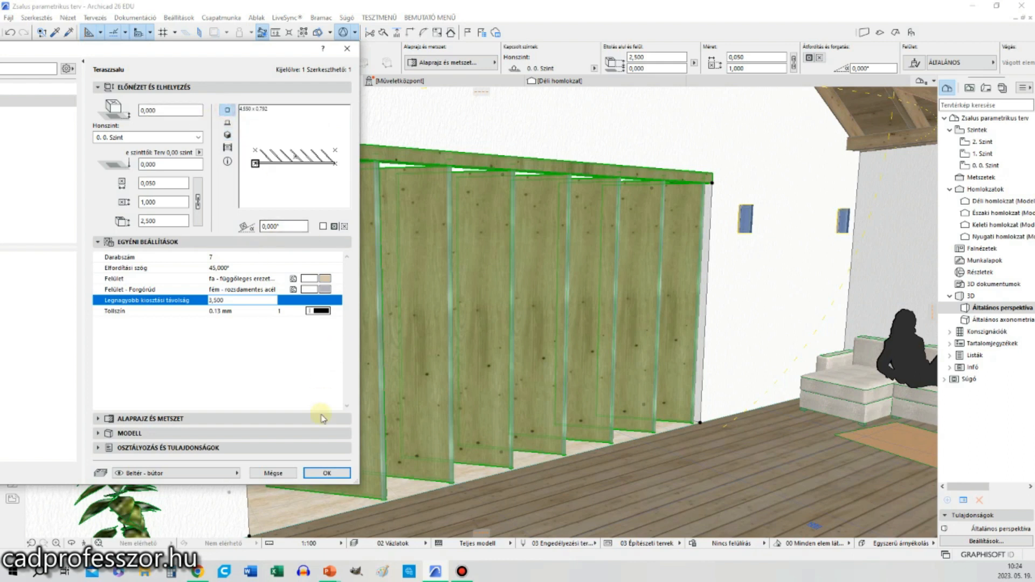
{"action": "left_click", "coordinate": [326, 473]}
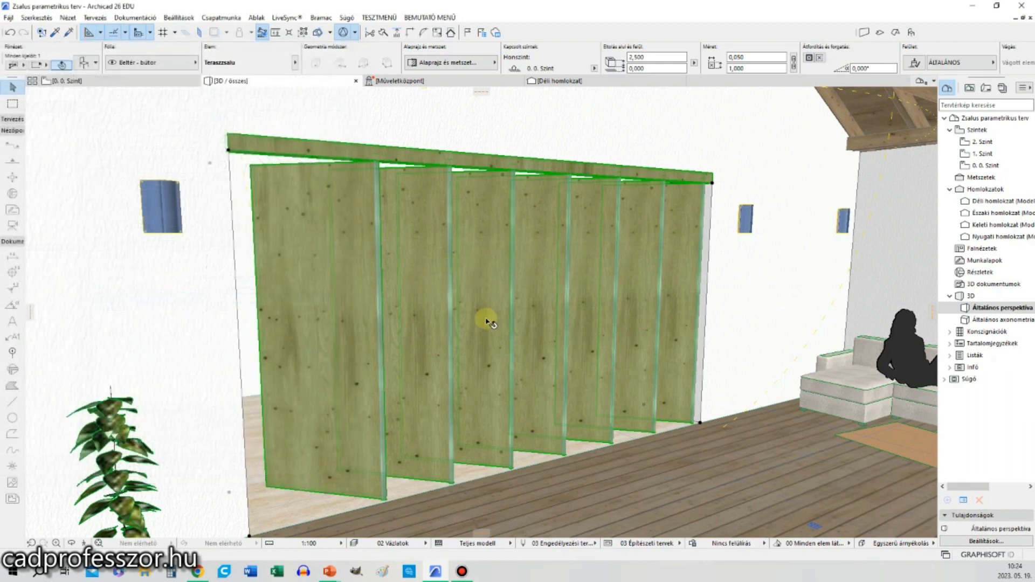
Open the selected terrace shutter object in the PARAM-O editor.
{"action": "scroll", "coordinate": [458, 332], "scroll_direction": "down", "scroll_amount": 2}
{"action": "middle_click_drag", "start_coordinate": [541, 345], "coordinate": [515, 351]}
{"action": "scroll", "coordinate": [514, 350], "scroll_direction": "down", "scroll_amount": 1}
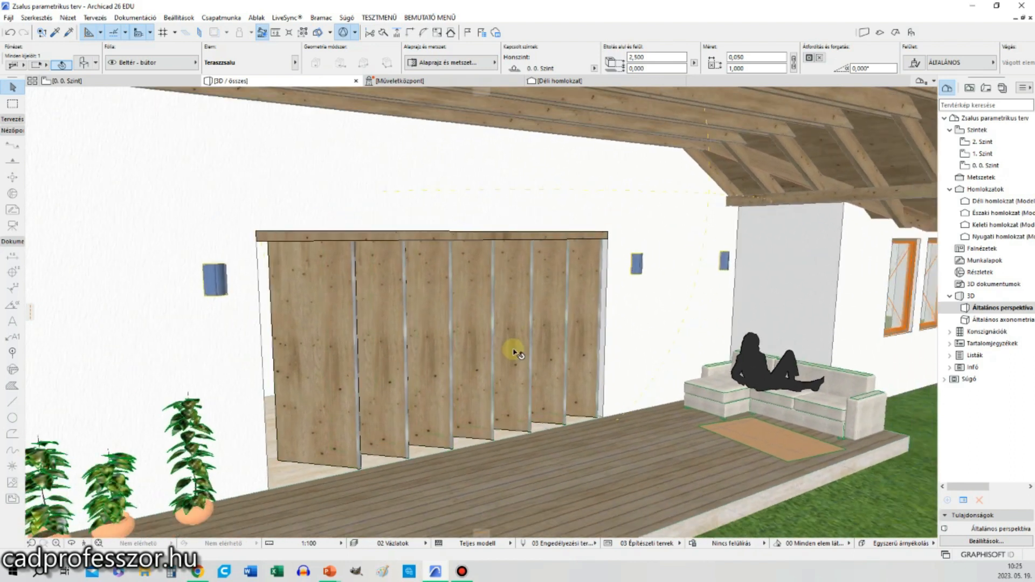
{"action": "middle_click_drag", "start_coordinate": [430, 369], "coordinate": [439, 360]}
{"action": "key", "text": "ctrl+t"}
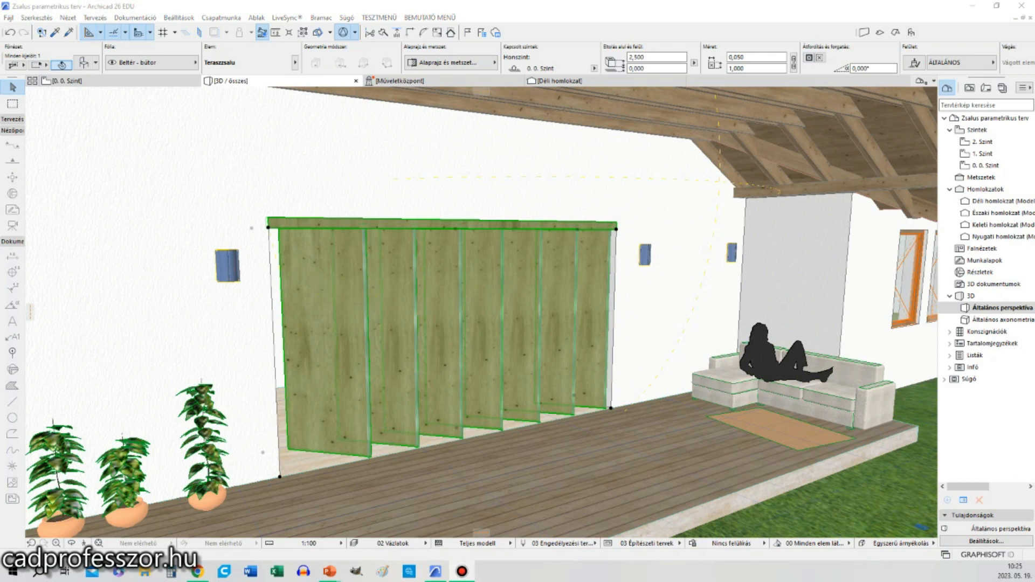
{"action": "left_click", "coordinate": [8, 18]}
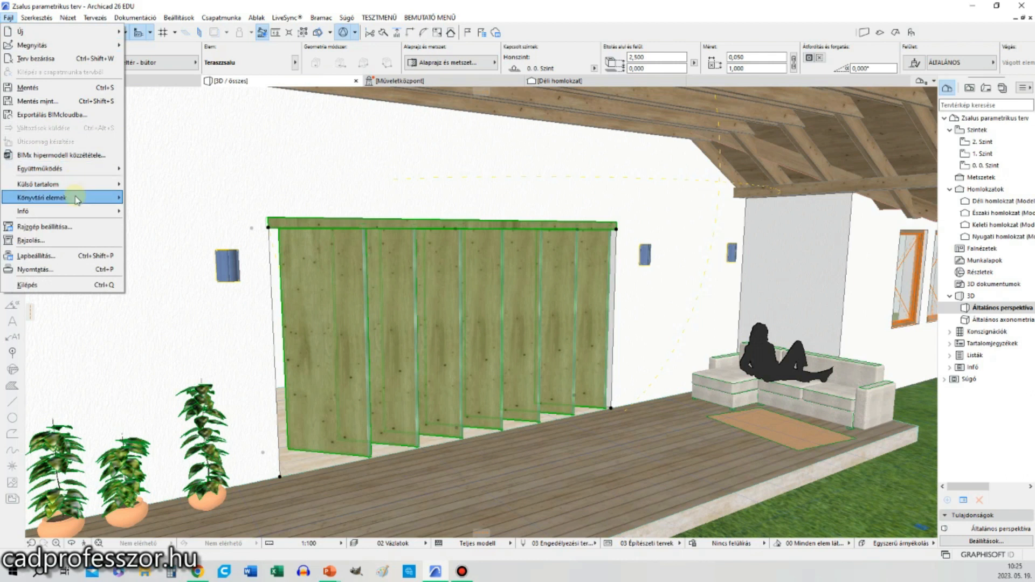
{"action": "mouse_move", "coordinate": [75, 197]}
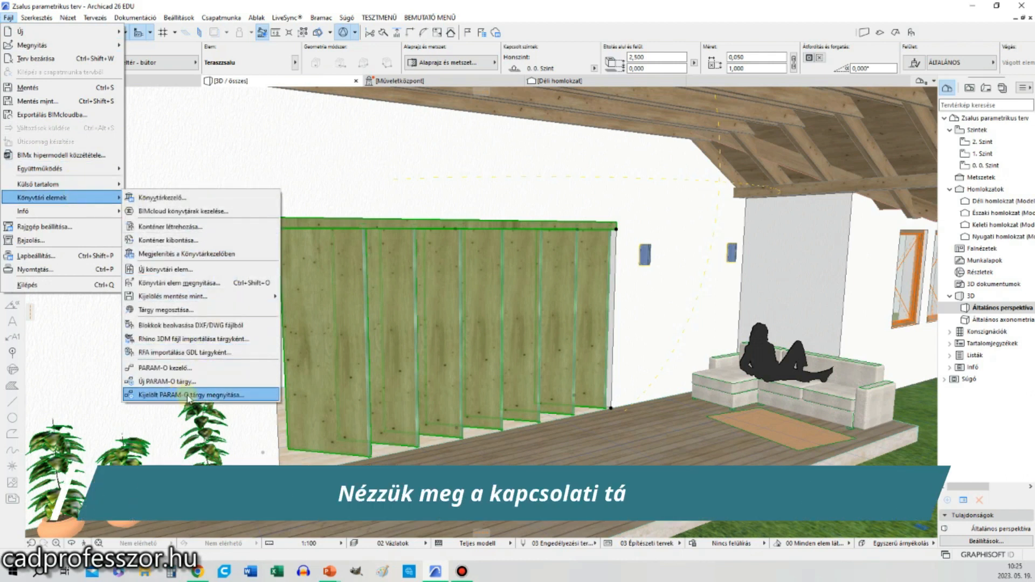
{"action": "left_click", "coordinate": [214, 395]}
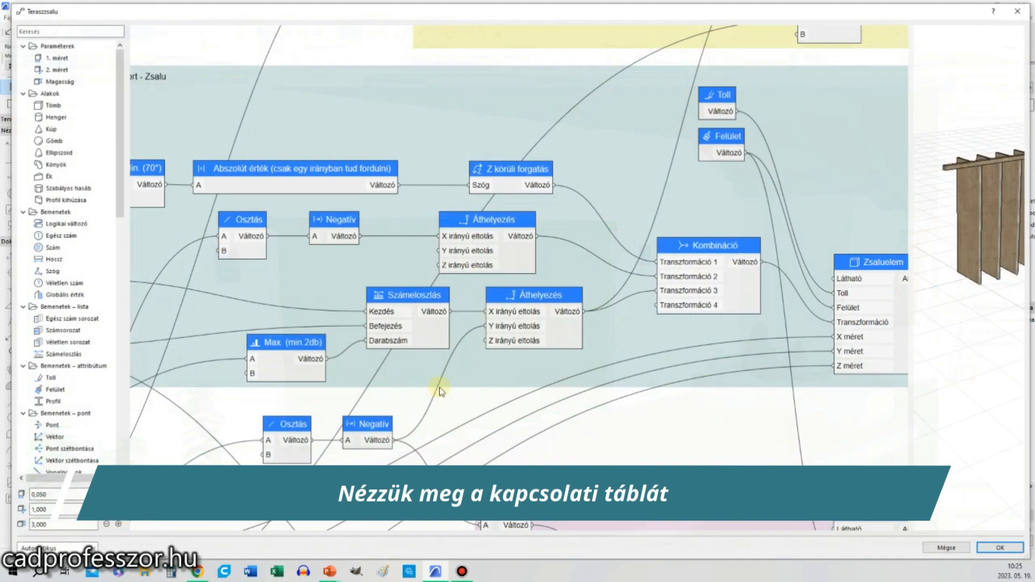
Enlarge the PARAM-O 3D preview and examine the shutter panels, their pivot rods and the upper beam up close.
{"action": "scroll", "coordinate": [515, 320], "scroll_direction": "down", "scroll_amount": 1}
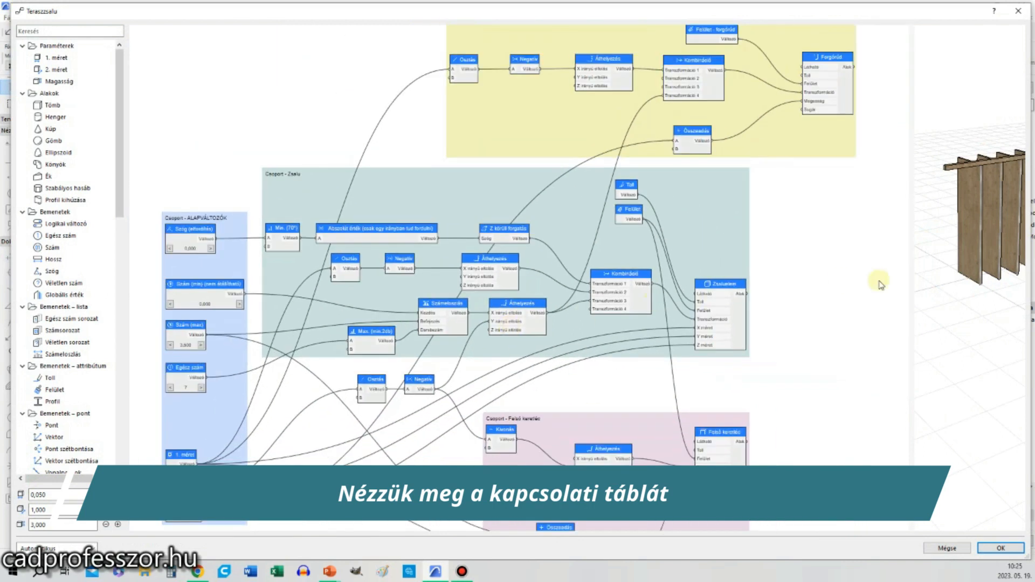
{"action": "left_click_drag", "start_coordinate": [911, 285], "coordinate": [318, 284]}
{"action": "middle_click_drag", "start_coordinate": [798, 170], "coordinate": [641, 294]}
{"action": "scroll", "coordinate": [597, 387], "scroll_direction": "up", "scroll_amount": 1}
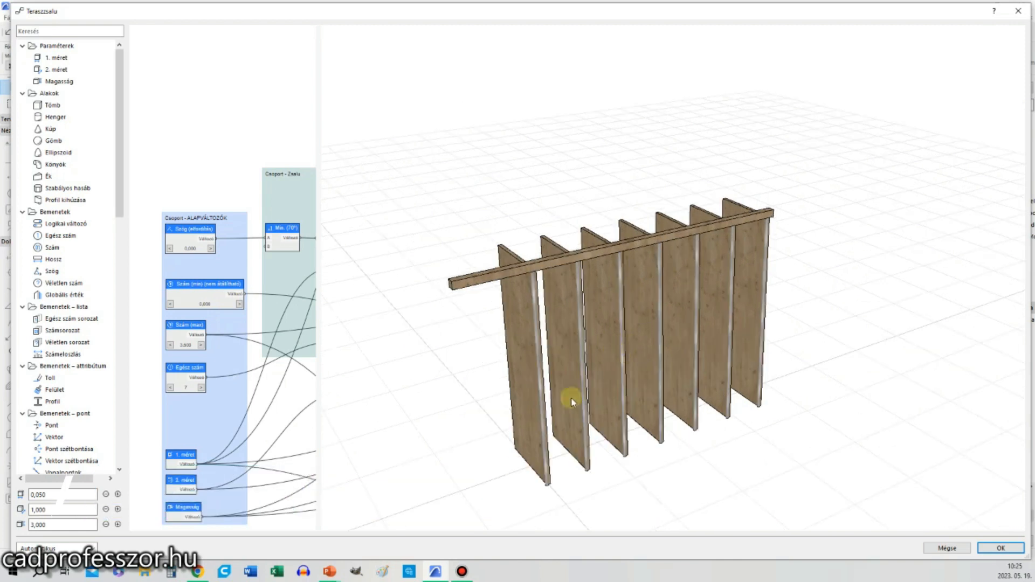
{"action": "key", "text": "ctrl"}
{"action": "key", "text": "ctrl"}
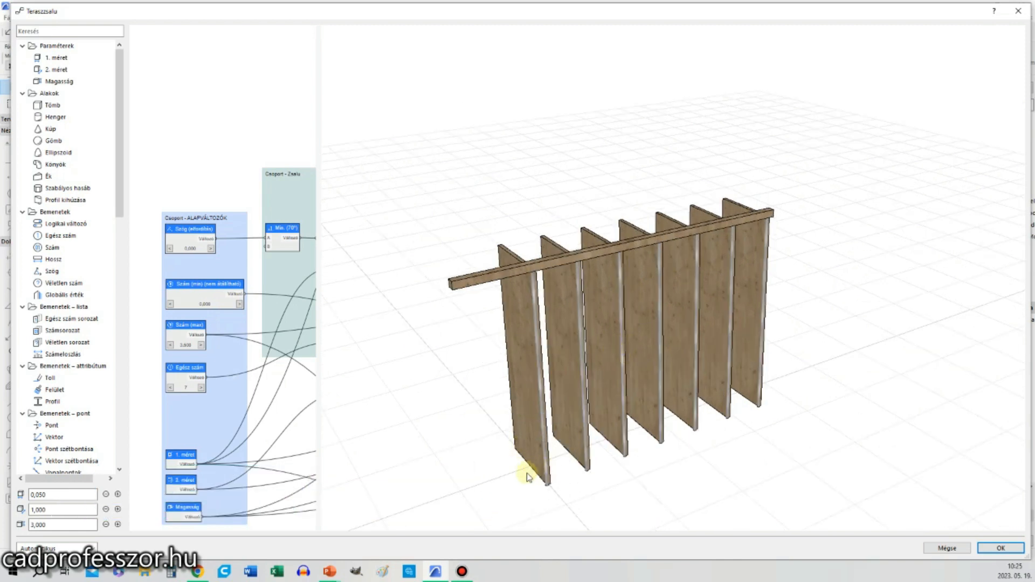
{"action": "scroll", "coordinate": [529, 475], "scroll_direction": "up", "scroll_amount": 5}
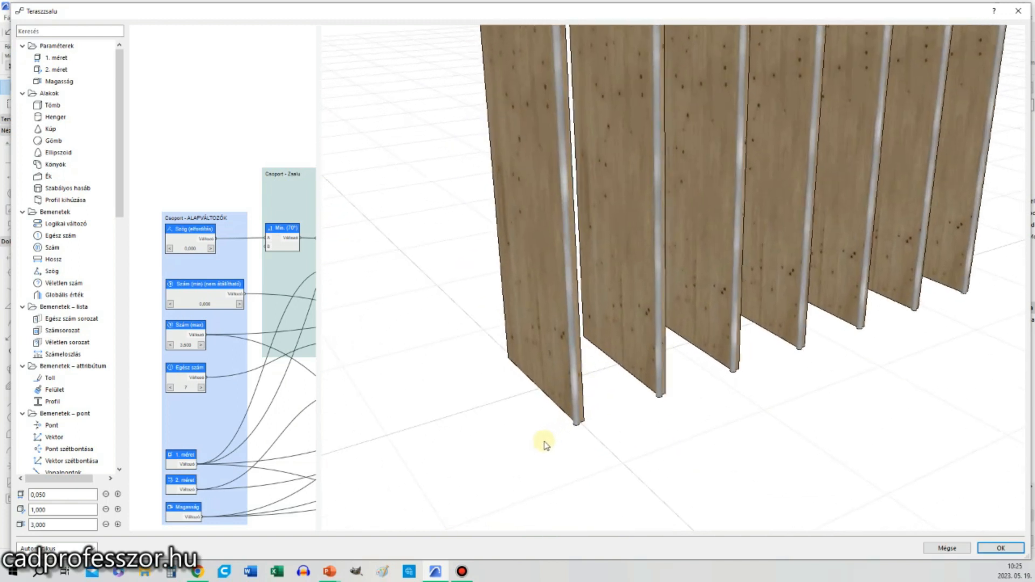
{"action": "scroll", "coordinate": [541, 449], "scroll_direction": "up", "scroll_amount": 2}
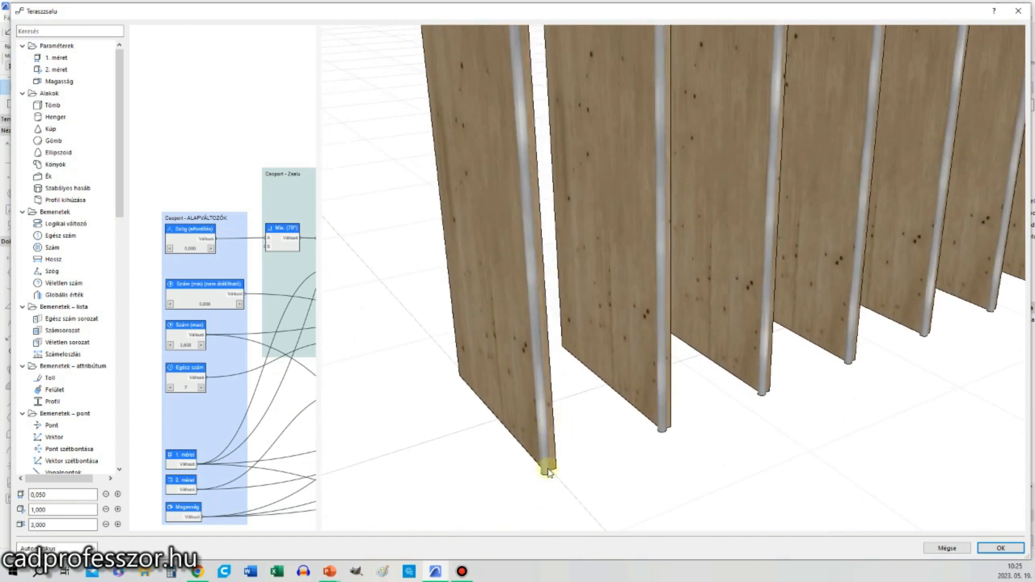
{"action": "scroll", "coordinate": [568, 490], "scroll_direction": "down", "scroll_amount": 2}
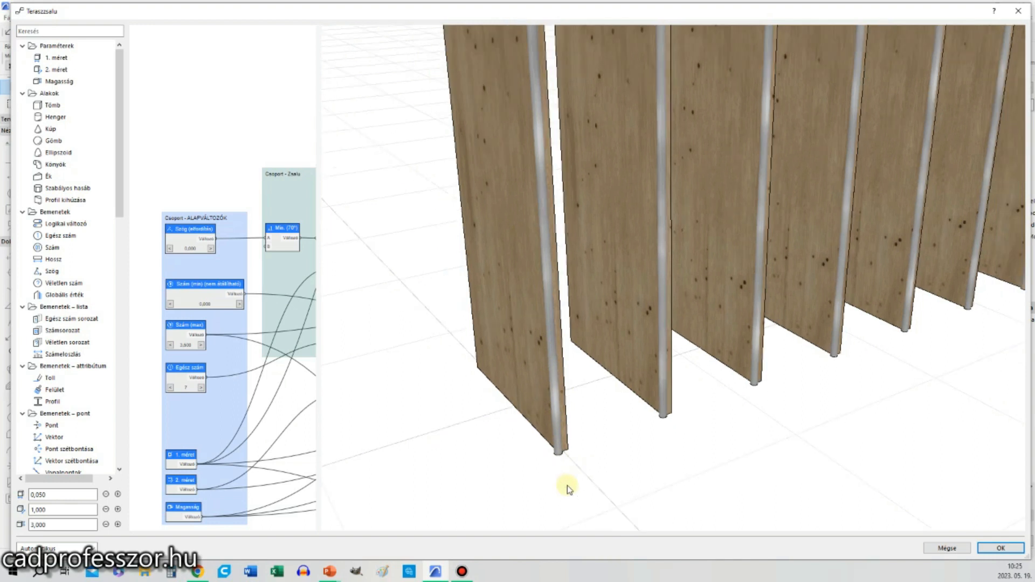
{"action": "middle_click_drag", "start_coordinate": [645, 384], "coordinate": [578, 481]}
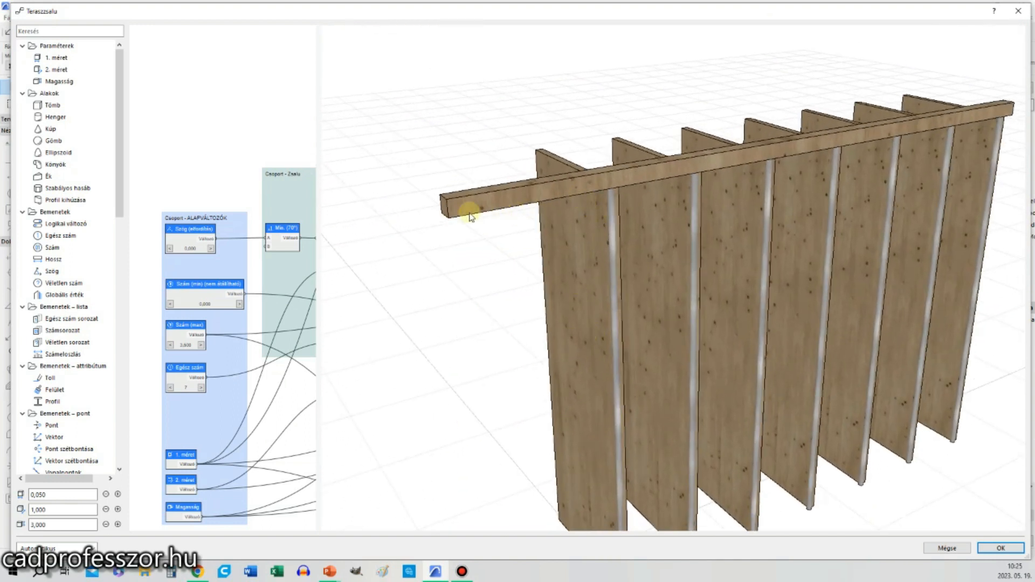
{"action": "middle_click_drag", "start_coordinate": [819, 150], "coordinate": [539, 296]}
{"action": "scroll", "coordinate": [276, 301], "scroll_direction": "down", "scroll_amount": 1}
Enlarge the node graph area again and examine the base variables group and its connections to the other groups.
{"action": "left_click_drag", "start_coordinate": [325, 277], "coordinate": [959, 261]}
{"action": "middle_click_drag", "start_coordinate": [761, 278], "coordinate": [816, 256]}
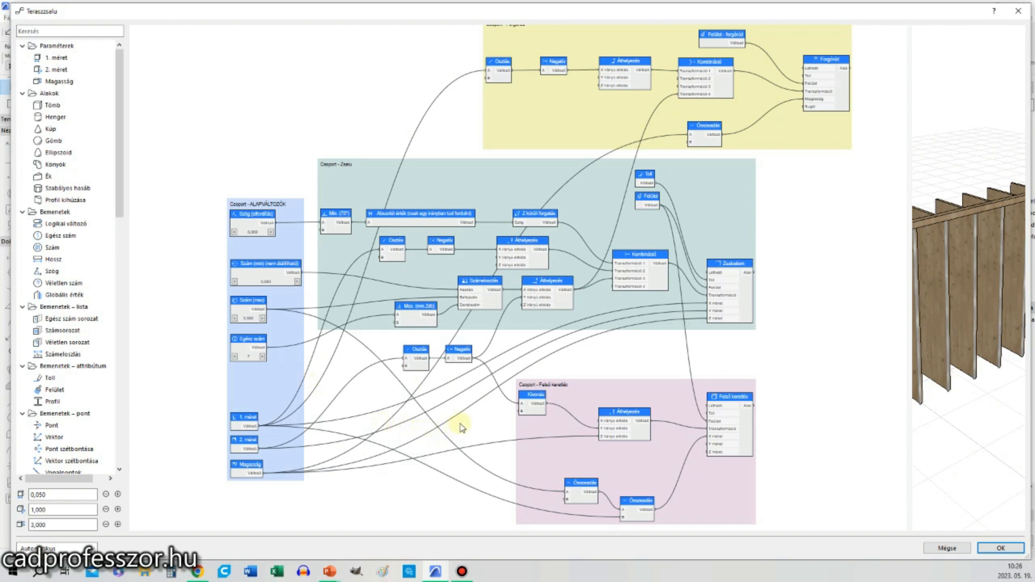
{"action": "mouse_move", "coordinate": [453, 488]}
{"action": "middle_mouse_down"}
{"action": "mouse_move", "coordinate": [449, 463]}
{"action": "mouse_move", "coordinate": [449, 486]}
{"action": "middle_mouse_up"}
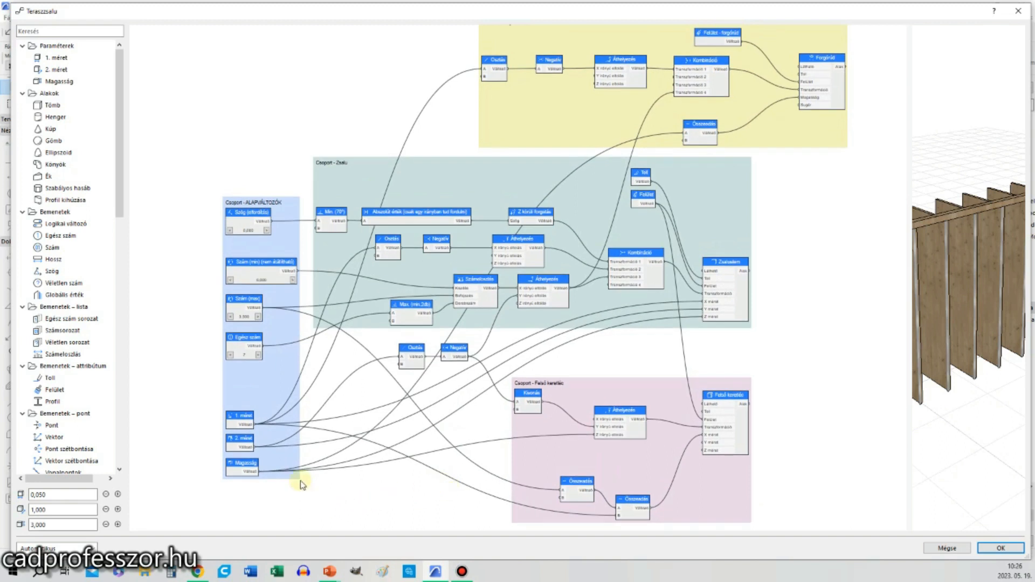
Examine the 1. méret, 2. méret and Magasság parameter nodes in the ALAPVÁLTOZÓK group and their outgoing connections.
{"action": "scroll", "coordinate": [222, 494], "scroll_direction": "up", "scroll_amount": 5}
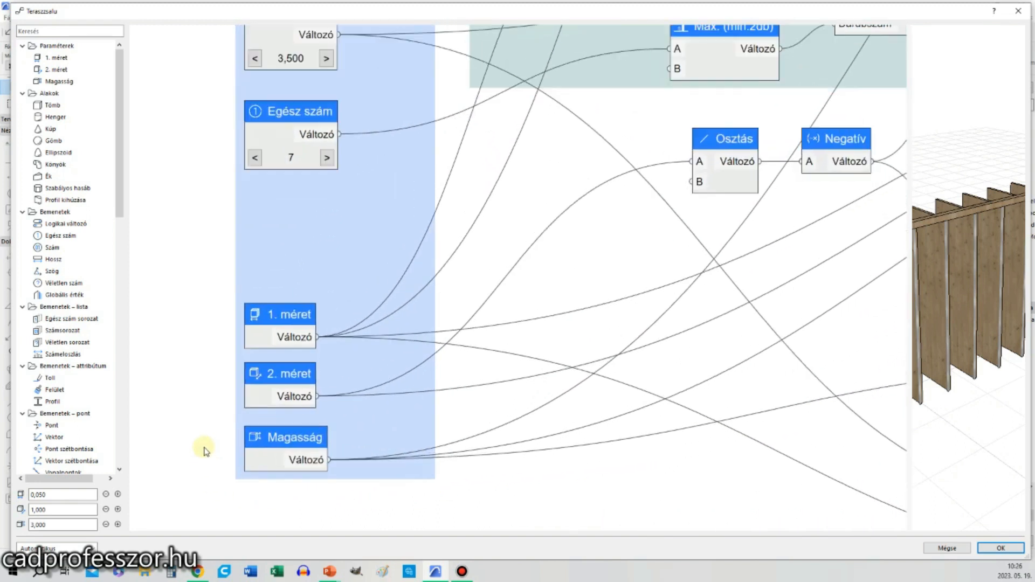
{"action": "scroll", "coordinate": [204, 449], "scroll_direction": "up", "scroll_amount": 1}
{"action": "middle_click_drag", "start_coordinate": [260, 392], "coordinate": [242, 389]}
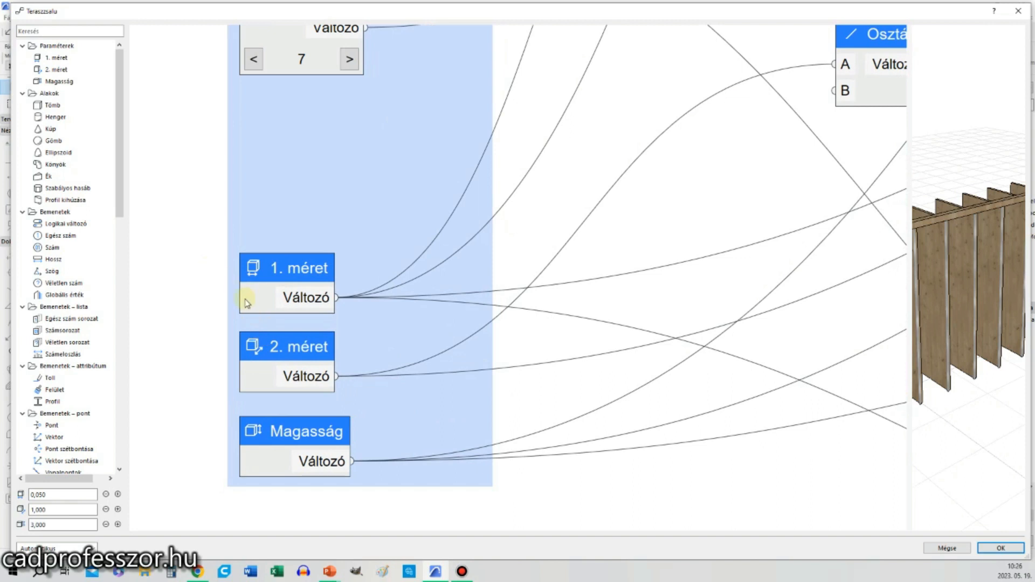
{"action": "left_click", "coordinate": [80, 58]}
{"action": "scroll", "coordinate": [186, 402], "scroll_direction": "down", "scroll_amount": 4}
{"action": "scroll", "coordinate": [182, 408], "scroll_direction": "down", "scroll_amount": 3}
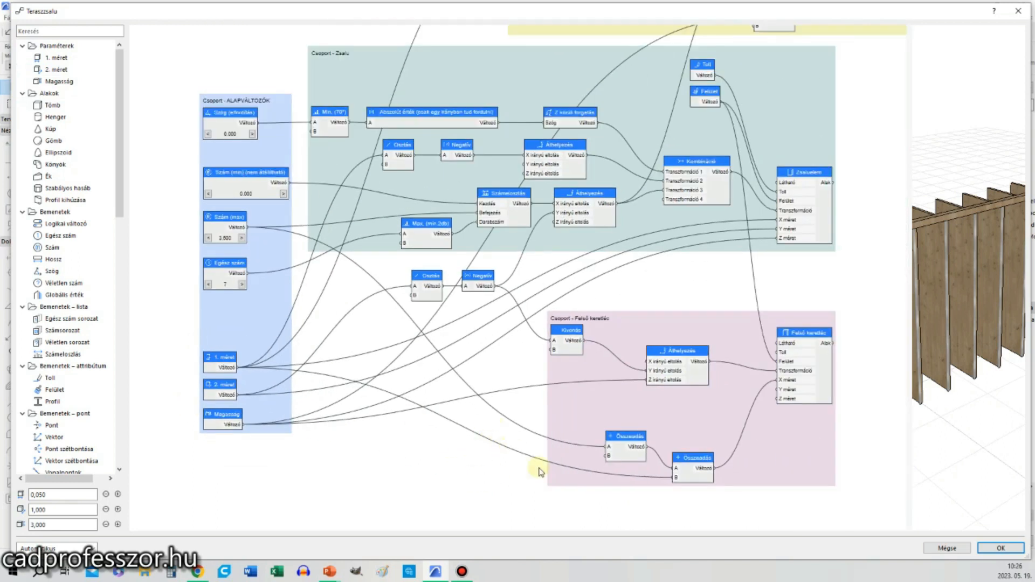
Select the Zsaluelem node in the Zsalu group and trace its X, Y and Z size inputs back to the base variables.
{"action": "middle_click_drag", "start_coordinate": [855, 444], "coordinate": [678, 440]}
{"action": "middle_click_drag", "start_coordinate": [676, 369], "coordinate": [756, 420]}
{"action": "left_click", "coordinate": [711, 226]}
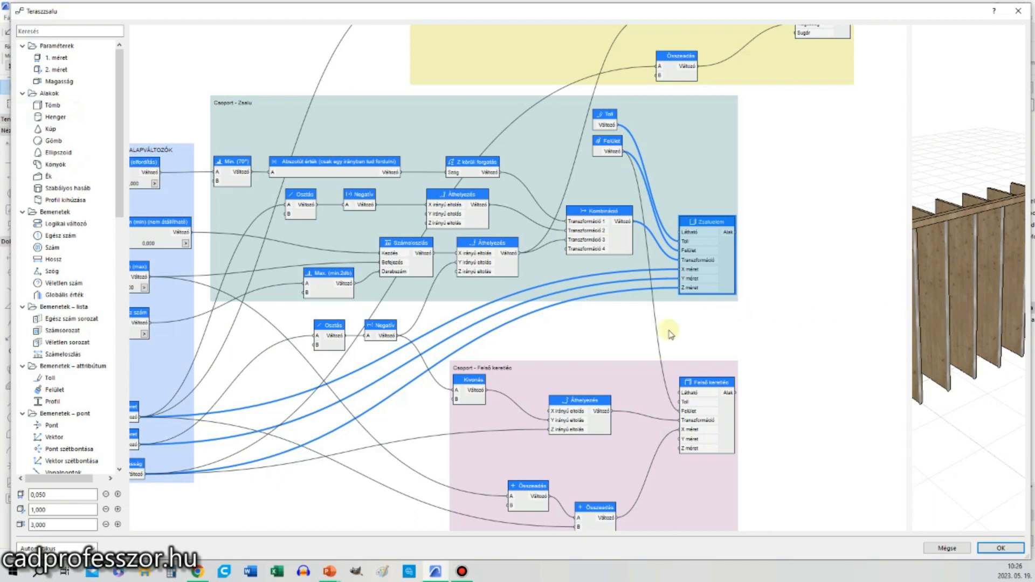
{"action": "scroll", "coordinate": [573, 354], "scroll_direction": "up", "scroll_amount": 3}
{"action": "scroll", "coordinate": [742, 280], "scroll_direction": "up", "scroll_amount": 5}
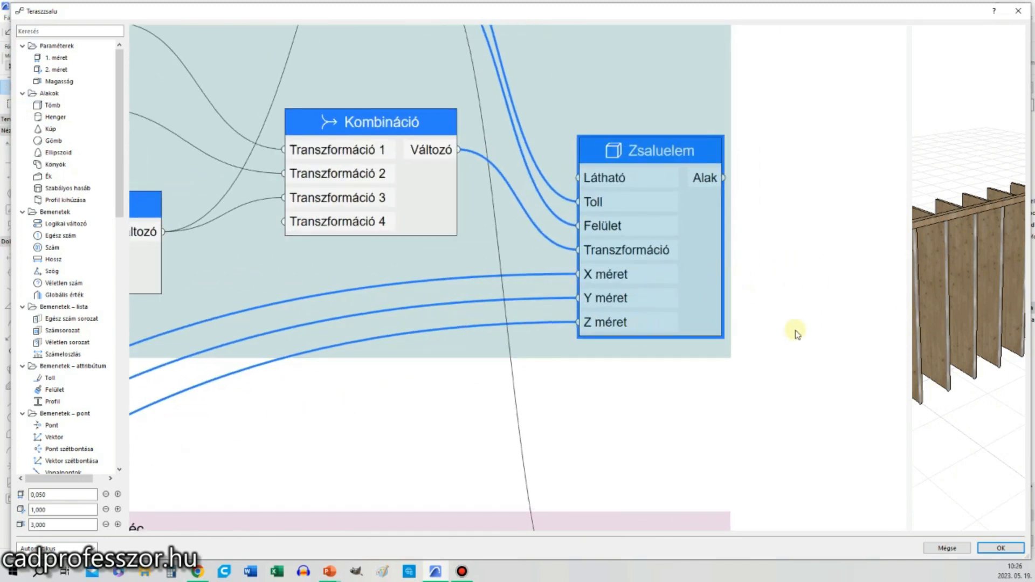
{"action": "scroll", "coordinate": [793, 335], "scroll_direction": "down", "scroll_amount": 8}
{"action": "middle_click_drag", "start_coordinate": [266, 400], "coordinate": [295, 344]}
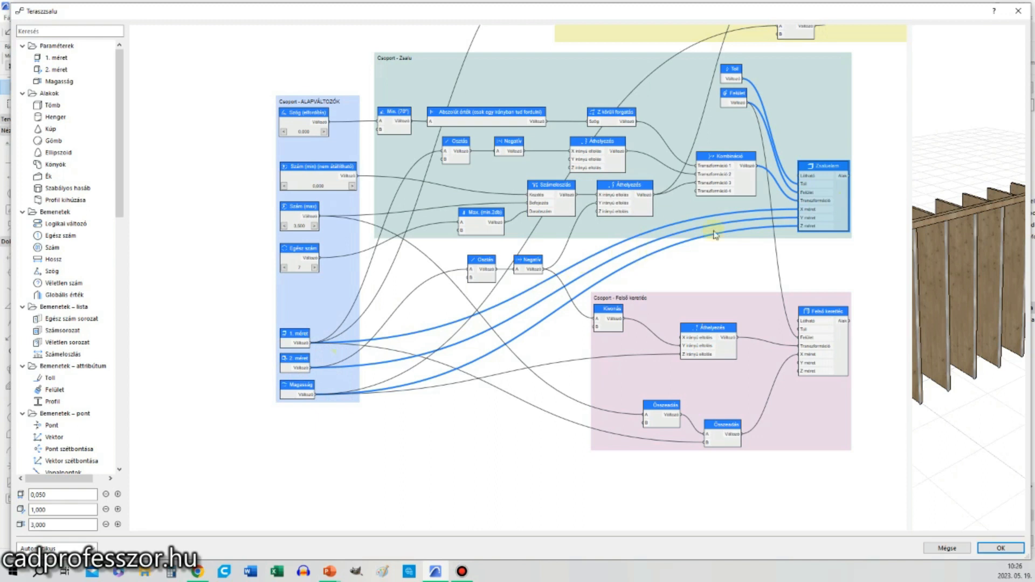
{"action": "middle_click_drag", "start_coordinate": [705, 282], "coordinate": [665, 289]}
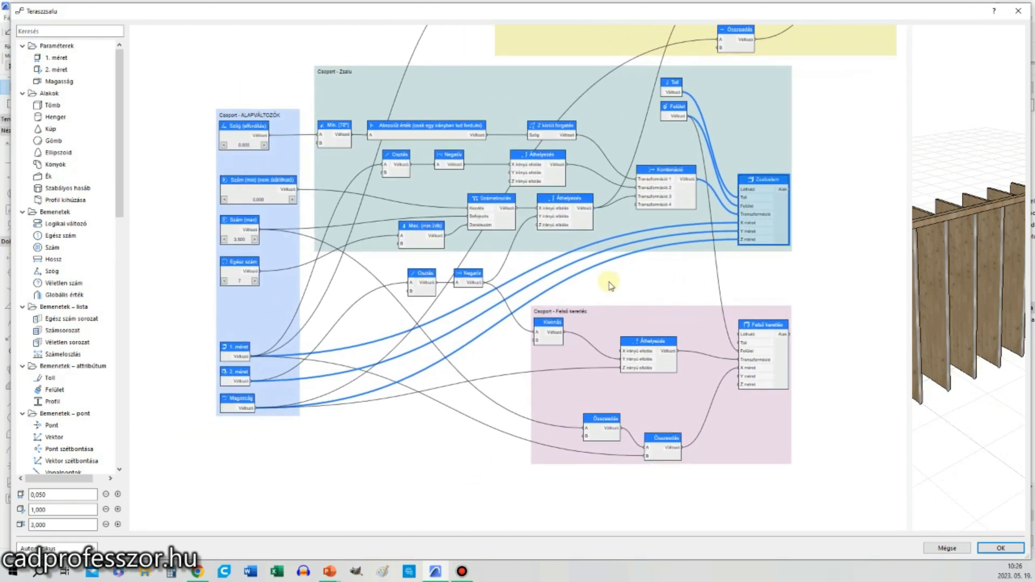
Close the PARAM-O editor and review the shutter's two size fields in the object settings, leaving them unchanged.
{"action": "left_click", "coordinate": [1019, 11]}
{"action": "left_click", "coordinate": [666, 56]}
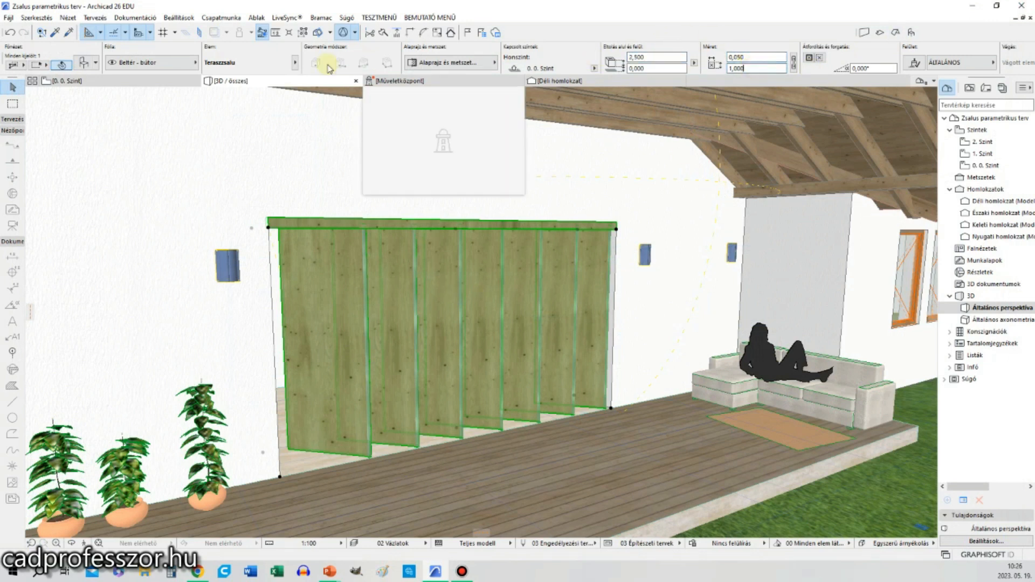
{"action": "left_click", "coordinate": [90, 65]}
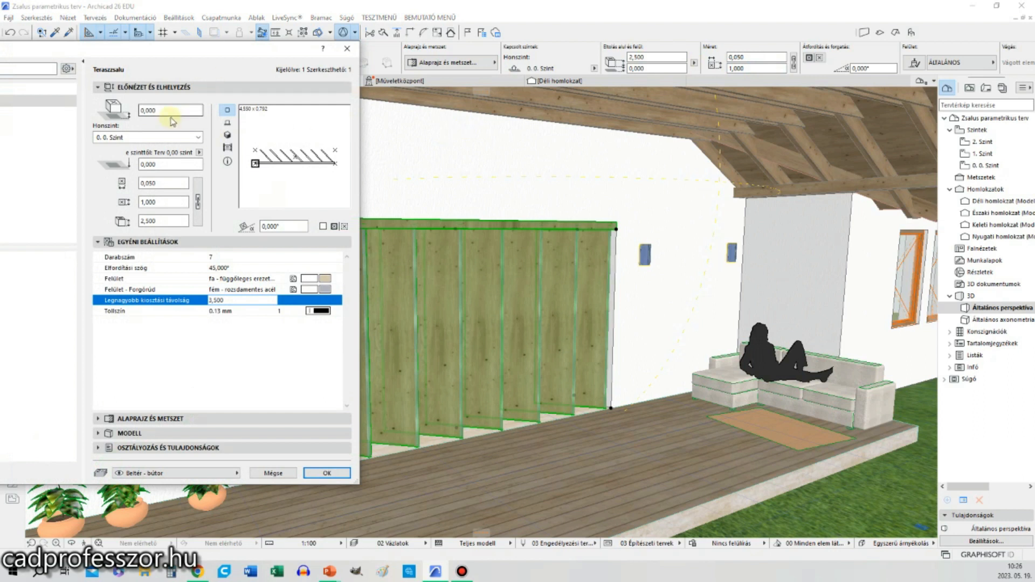
{"action": "left_click", "coordinate": [168, 185]}
{"action": "left_click", "coordinate": [170, 202]}
{"action": "left_click", "coordinate": [273, 475]}
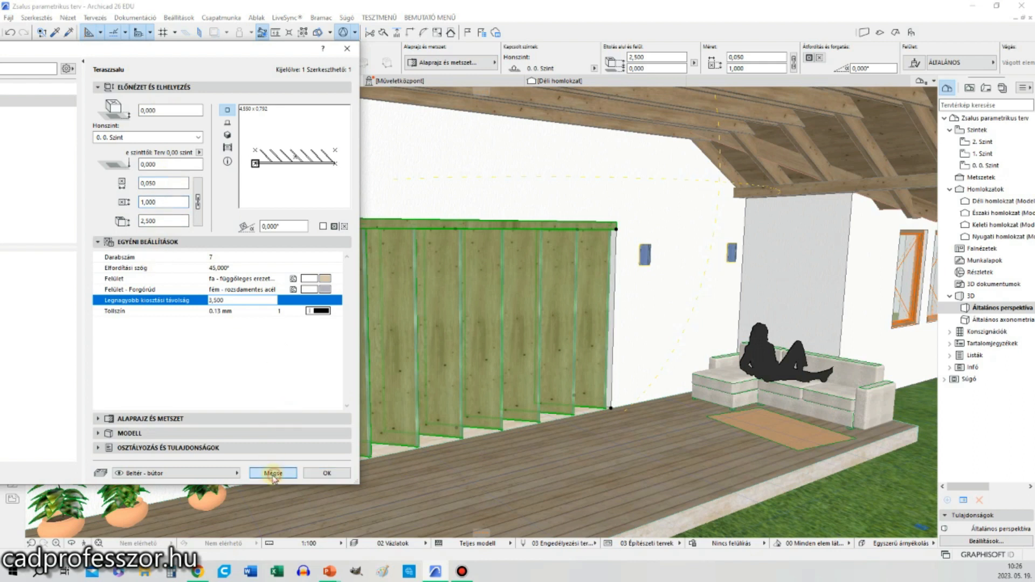
{"action": "left_click", "coordinate": [273, 474]}
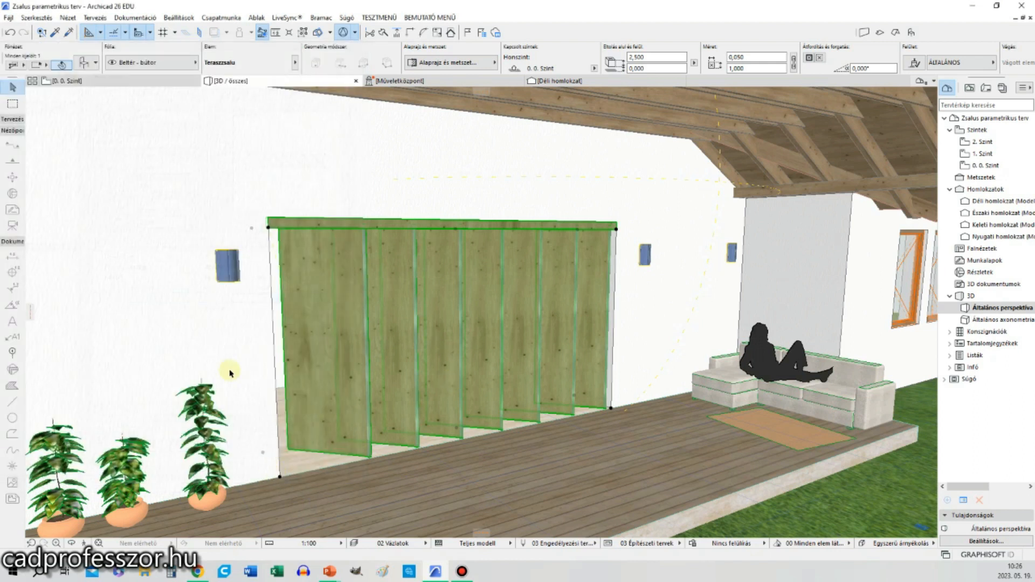
Reopen the selected terrace shutter in the PARAM-O editor.
{"action": "left_click", "coordinate": [8, 17]}
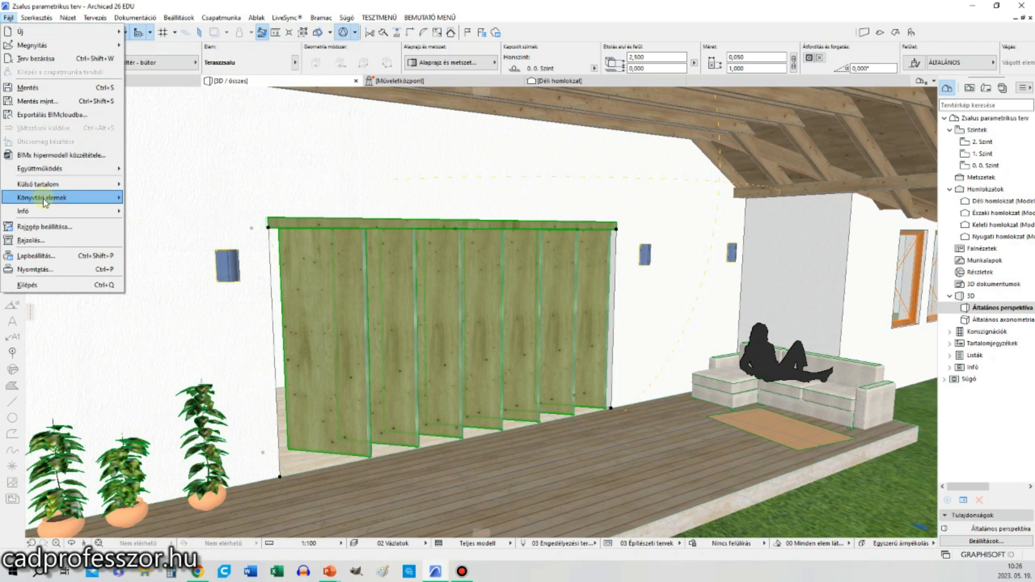
{"action": "mouse_move", "coordinate": [43, 197]}
{"action": "left_click", "coordinate": [208, 395]}
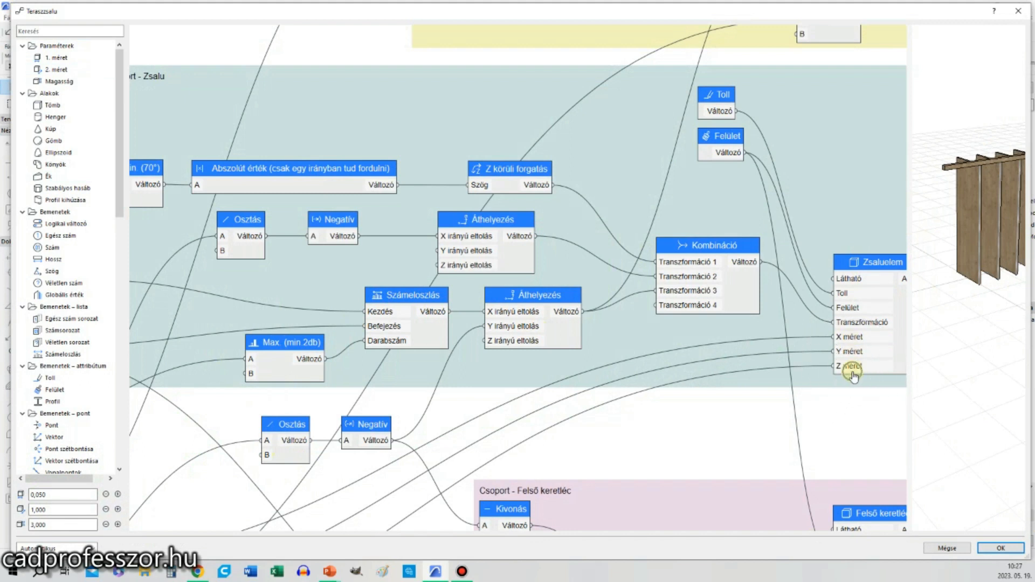
Examine the Zsaluelem node's inputs and review the settings of the connected Felület node without changing them.
{"action": "middle_click_drag", "start_coordinate": [853, 391], "coordinate": [807, 313]}
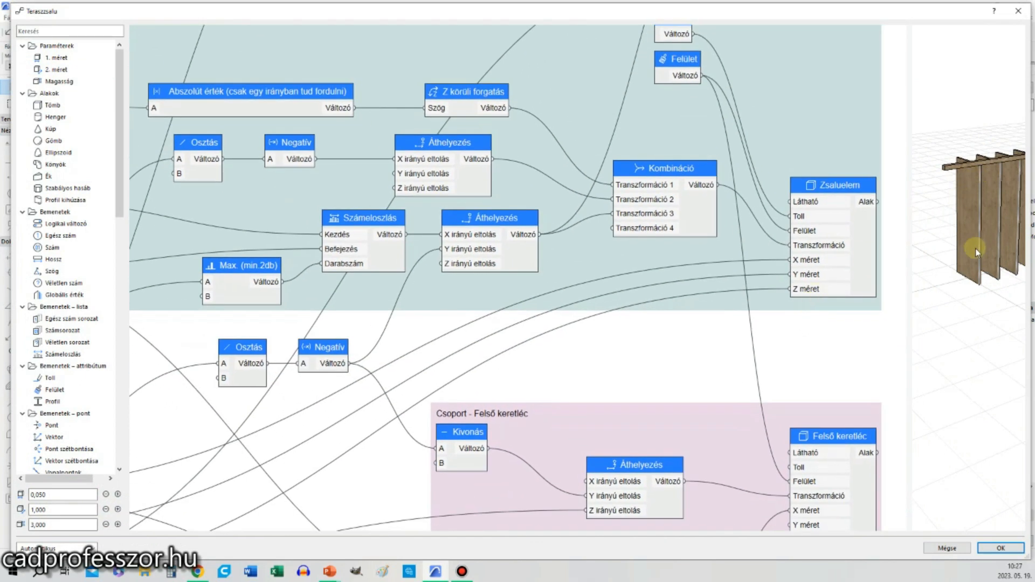
{"action": "scroll", "coordinate": [791, 215], "scroll_direction": "down", "scroll_amount": 3}
{"action": "scroll", "coordinate": [811, 251], "scroll_direction": "up", "scroll_amount": 5}
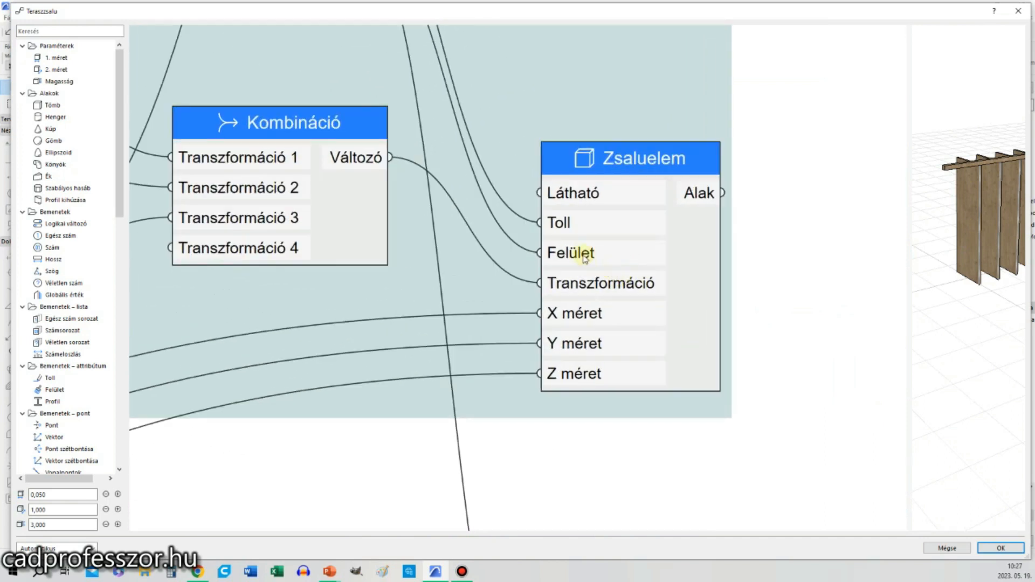
{"action": "middle_click_drag", "start_coordinate": [583, 254], "coordinate": [670, 386]}
{"action": "scroll", "coordinate": [670, 386], "scroll_direction": "down", "scroll_amount": 1}
{"action": "scroll", "coordinate": [542, 248], "scroll_direction": "down", "scroll_amount": 1}
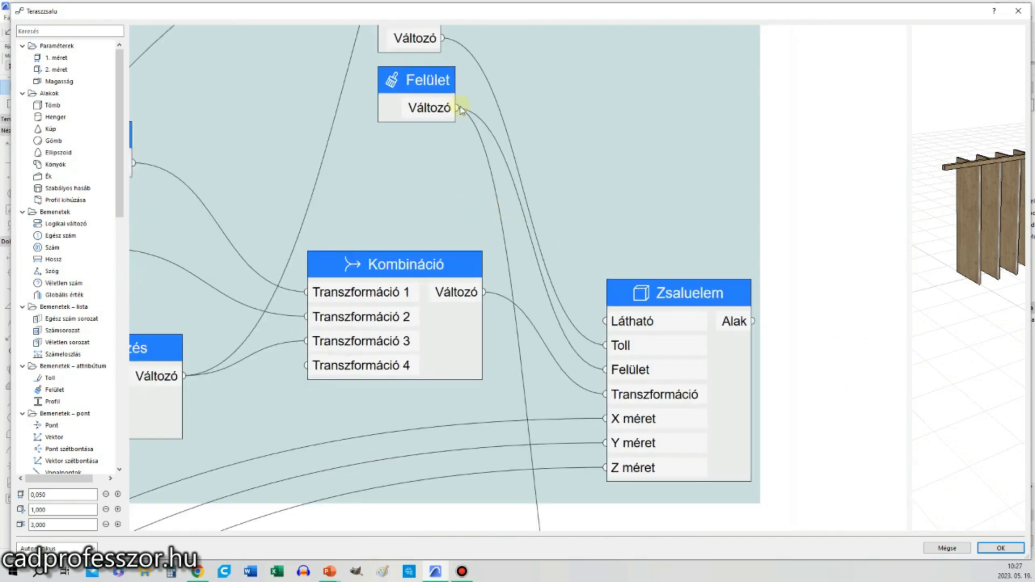
{"action": "double_click", "coordinate": [422, 92]}
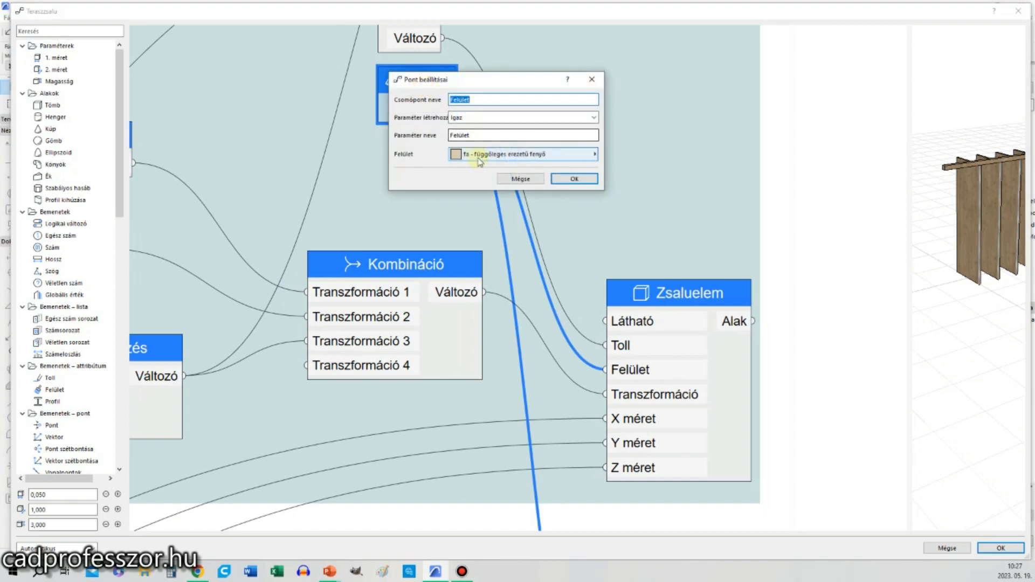
{"action": "left_click", "coordinate": [521, 179]}
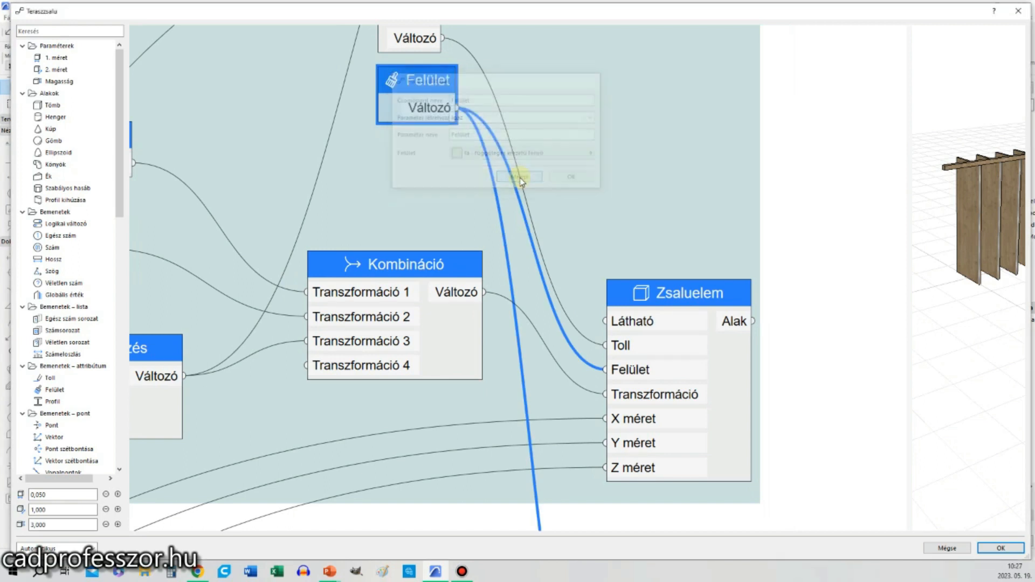
Highlight the Zsaluelem node's connections and review the settings of the Toll node that supplies its pen.
{"action": "left_click", "coordinate": [636, 350]}
{"action": "scroll", "coordinate": [660, 413], "scroll_direction": "down", "scroll_amount": 1}
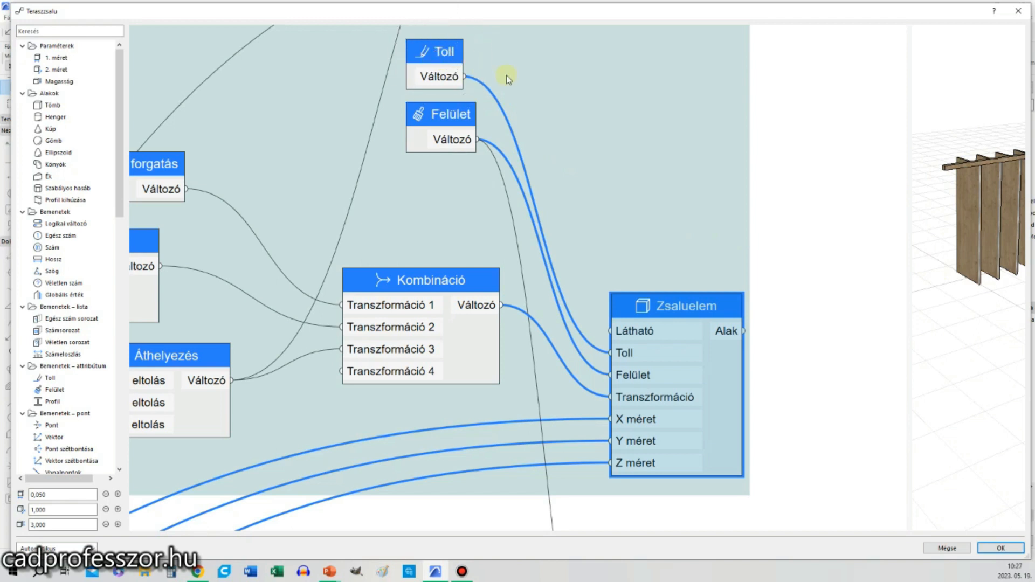
{"action": "double_click", "coordinate": [411, 62]}
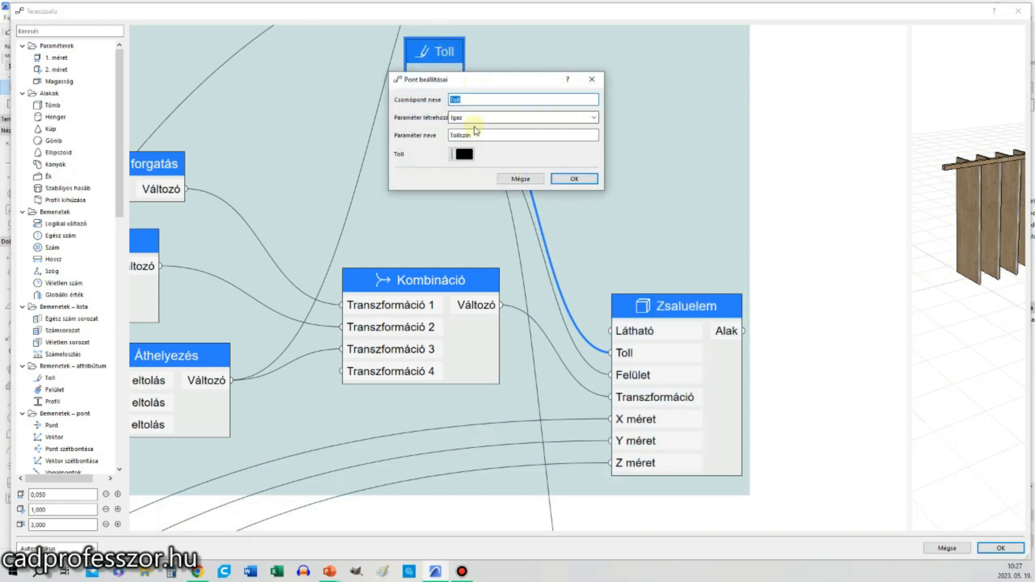
{"action": "left_click", "coordinate": [574, 179]}
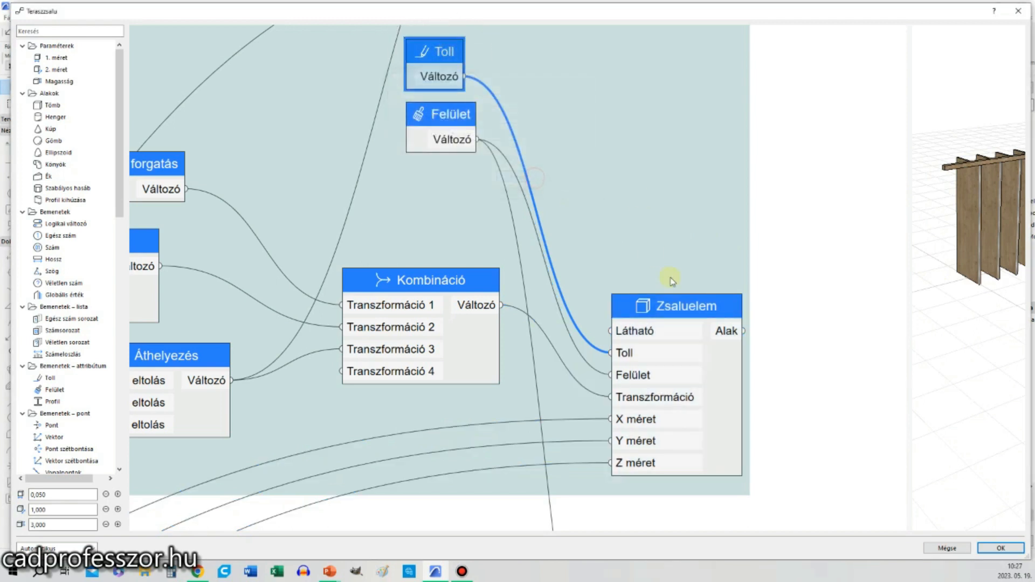
Examine the Zsaluelem node's Látható and Transzformáció inputs and how the Kombináció node links back to the base variables.
{"action": "left_click", "coordinate": [809, 340]}
{"action": "left_click", "coordinate": [612, 330]}
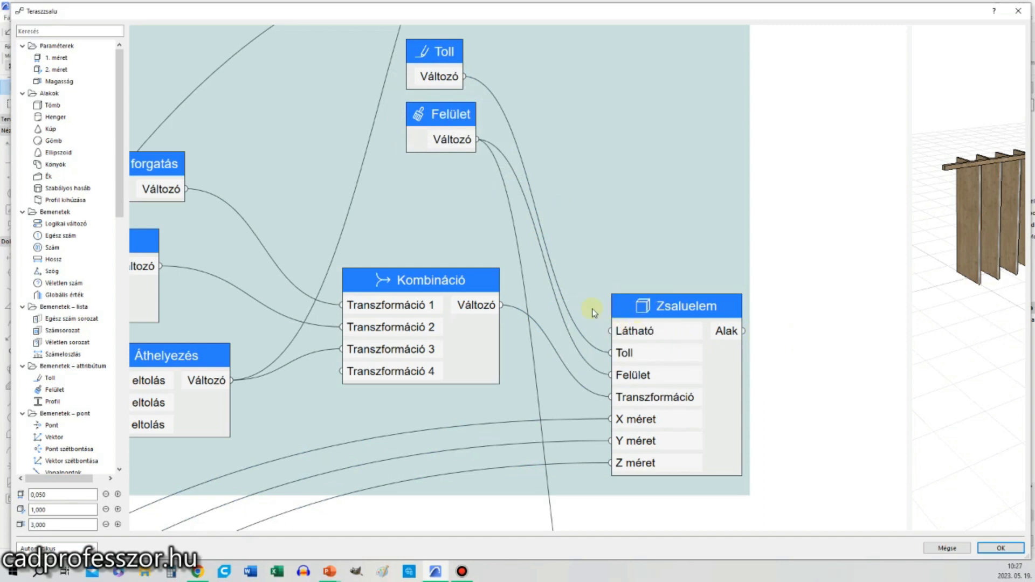
{"action": "scroll", "coordinate": [808, 233], "scroll_direction": "down", "scroll_amount": 3}
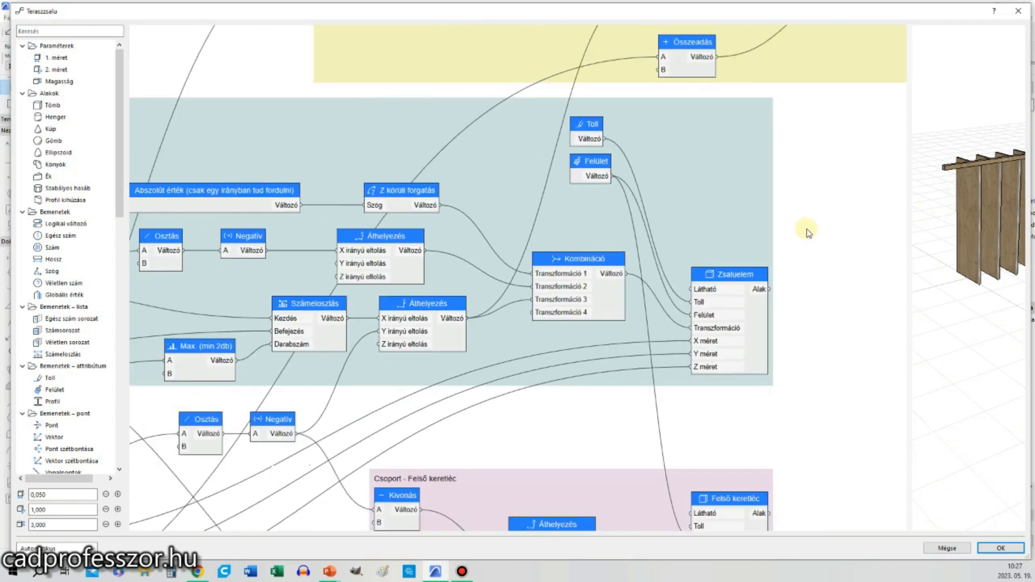
{"action": "scroll", "coordinate": [813, 270], "scroll_direction": "down", "scroll_amount": 3}
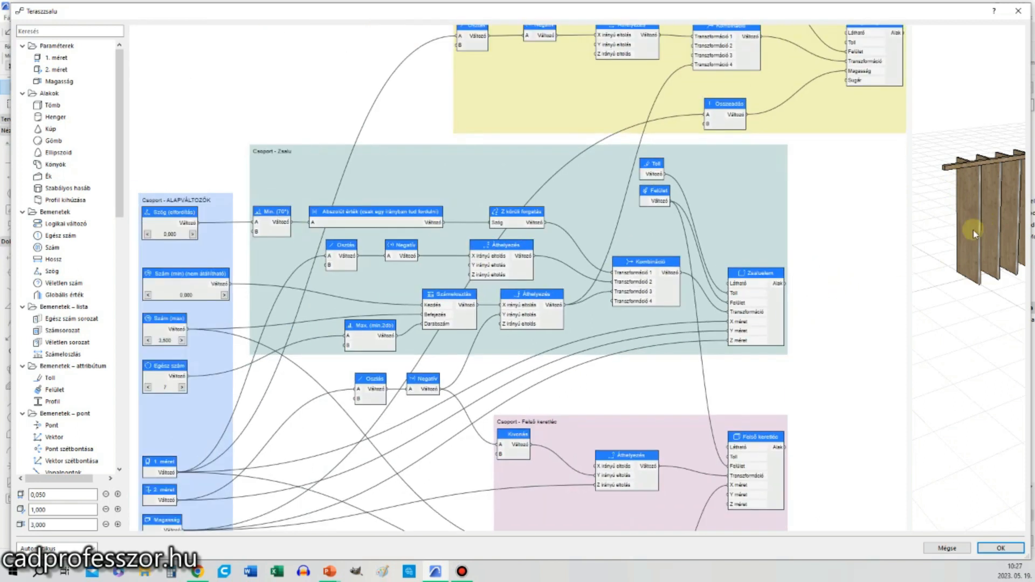
{"action": "scroll", "coordinate": [784, 337], "scroll_direction": "up", "scroll_amount": 2}
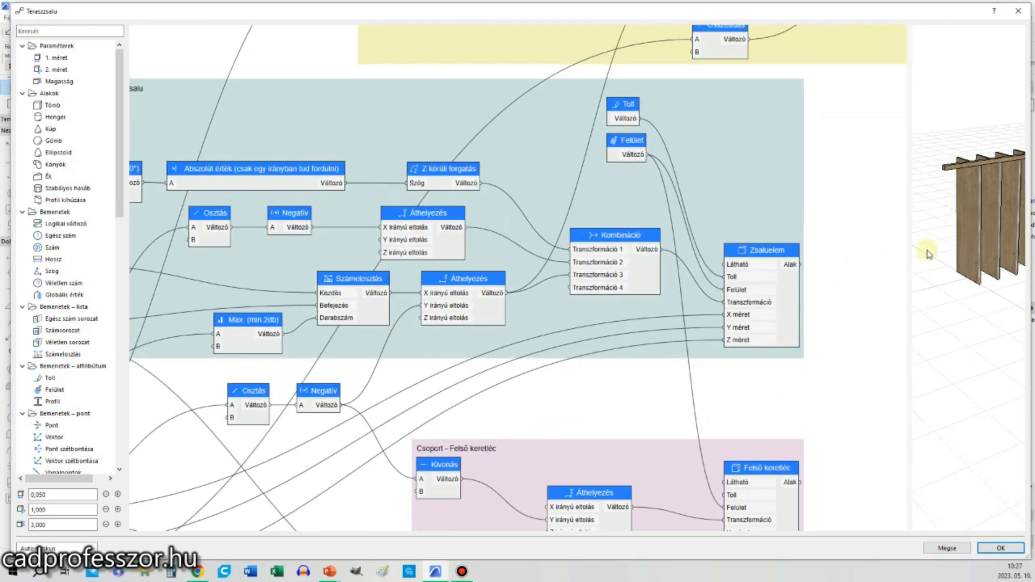
{"action": "scroll", "coordinate": [792, 286], "scroll_direction": "up", "scroll_amount": 3}
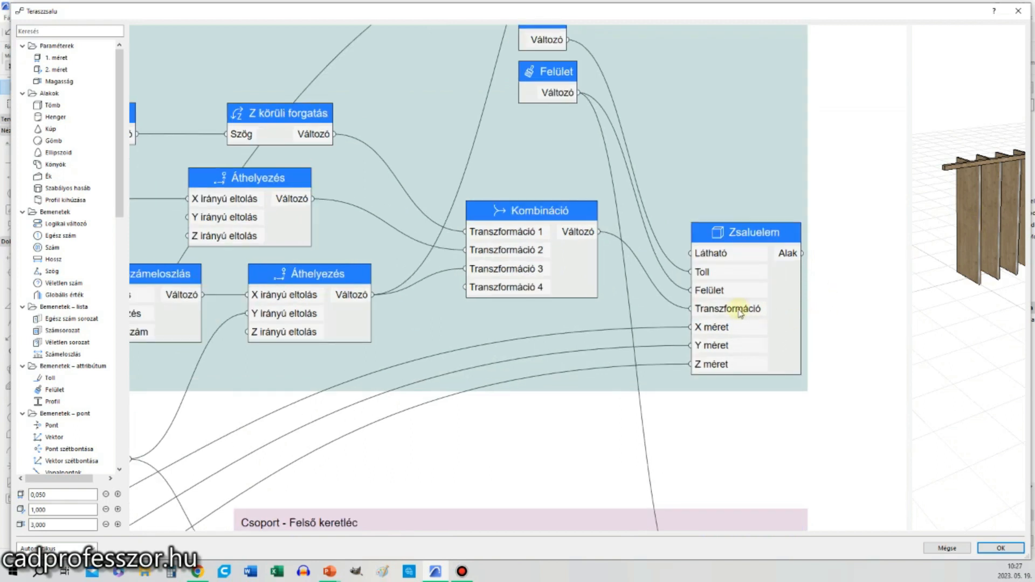
{"action": "scroll", "coordinate": [740, 315], "scroll_direction": "down", "scroll_amount": 4}
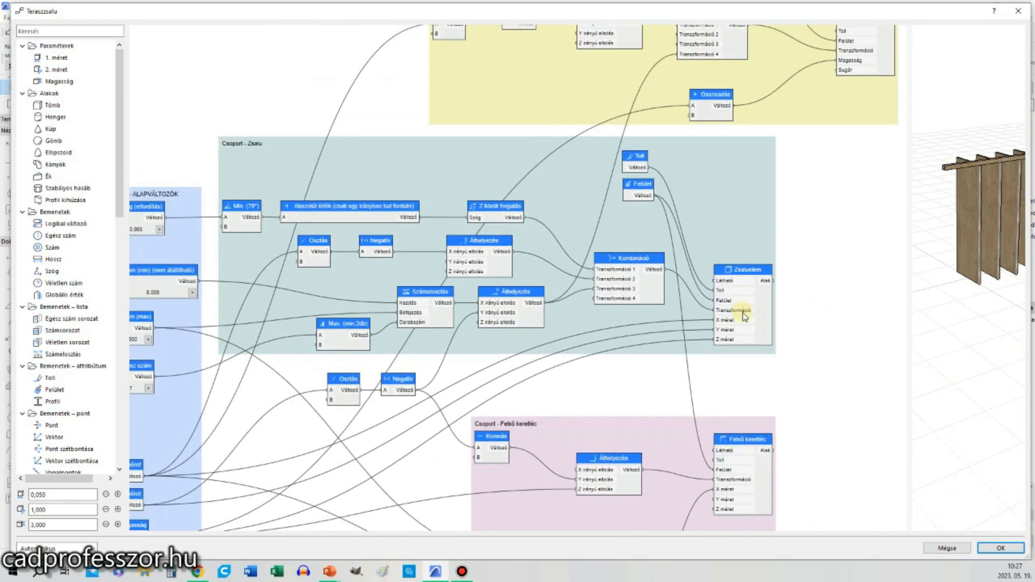
{"action": "middle_click_drag", "start_coordinate": [650, 391], "coordinate": [726, 346]}
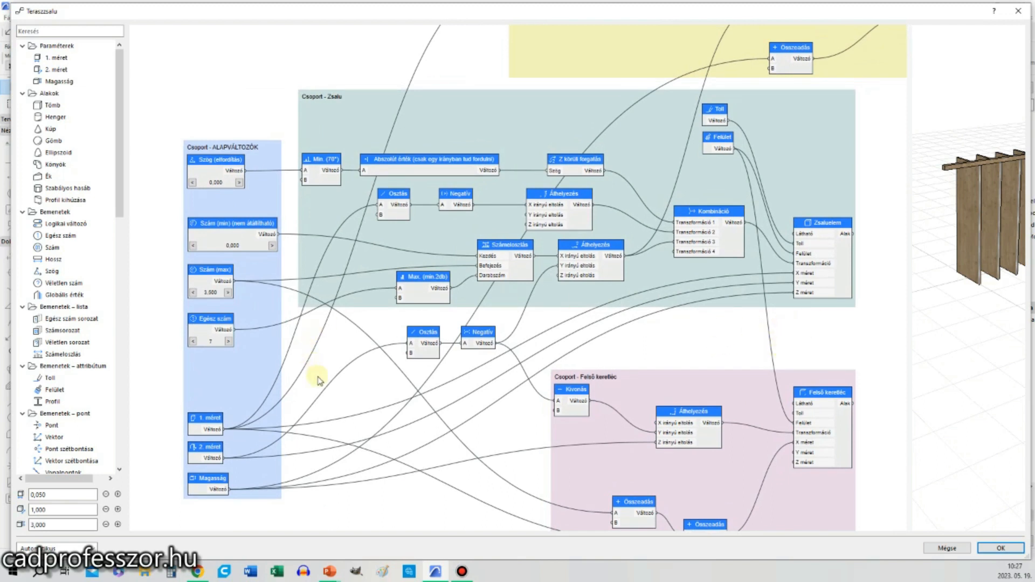
Inspect the shutter's 3D preview from several angles, looking closely at the panels' lower corners, pivot rods and upper beam.
{"action": "left_click_drag", "start_coordinate": [938, 248], "coordinate": [944, 278]}
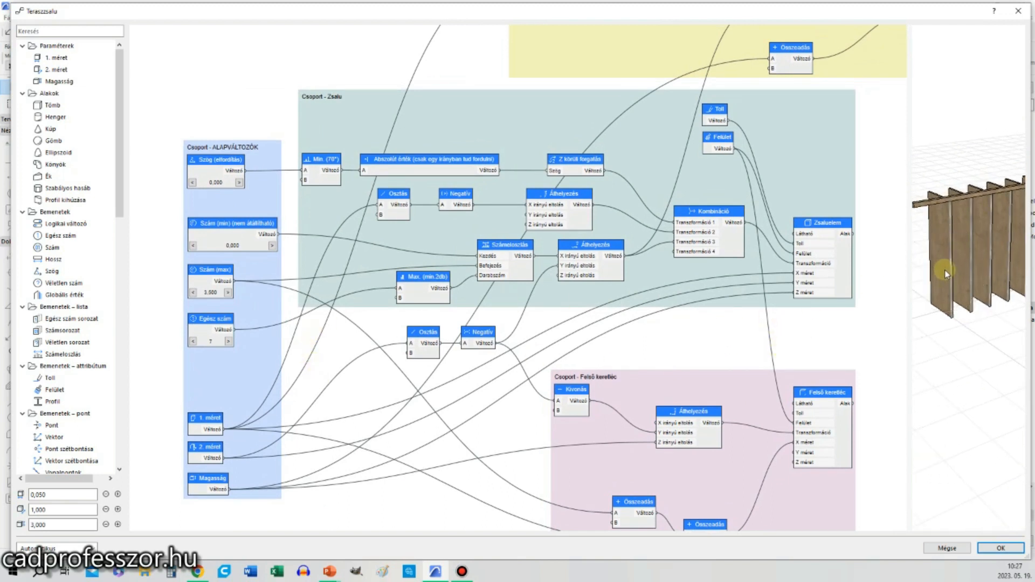
{"action": "mouse_move", "coordinate": [941, 286]}
{"action": "left_mouse_down"}
{"action": "mouse_move", "coordinate": [981, 269]}
{"action": "mouse_move", "coordinate": [948, 289]}
{"action": "left_mouse_up"}
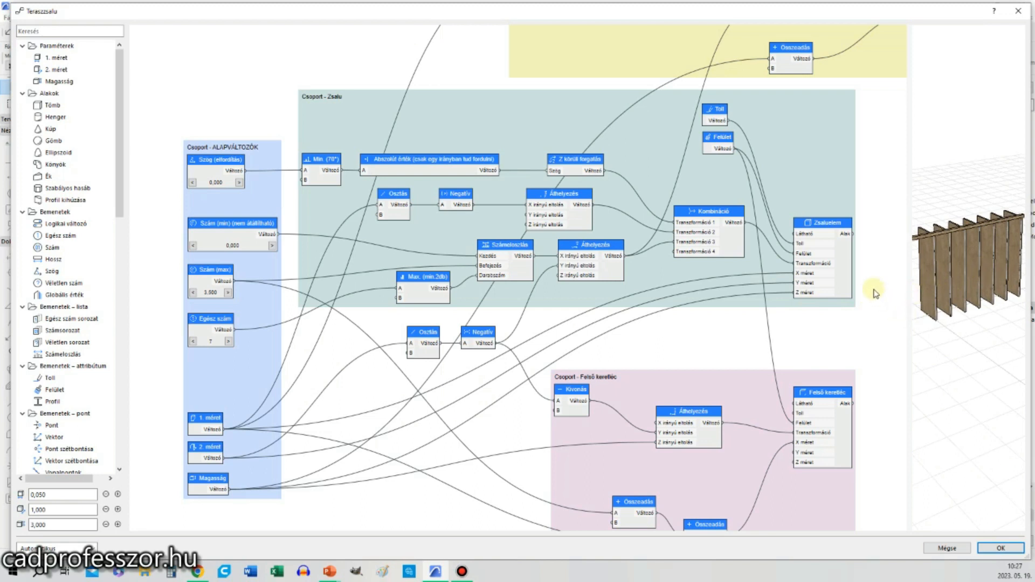
{"action": "scroll", "coordinate": [924, 316], "scroll_direction": "up", "scroll_amount": 6}
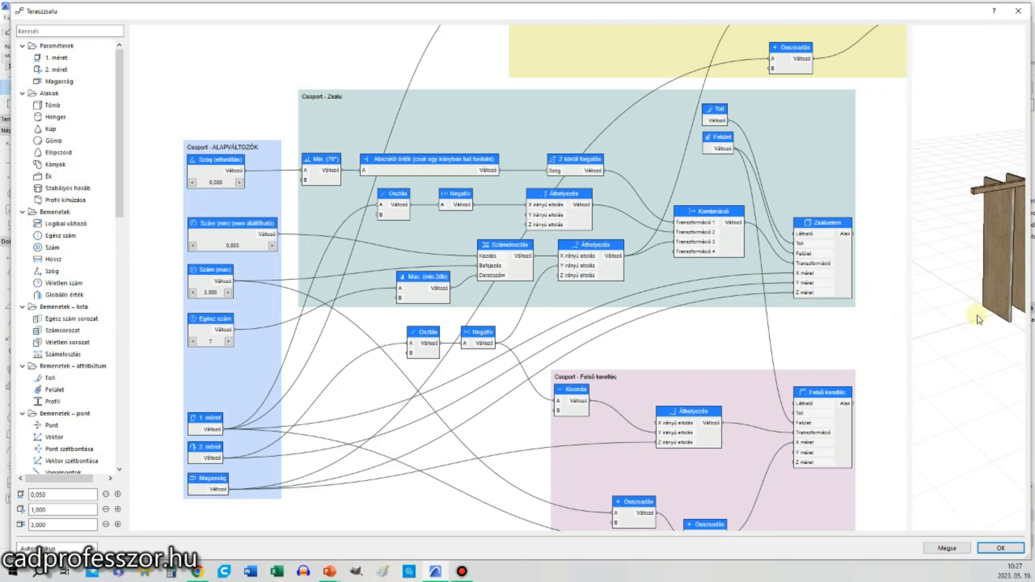
{"action": "scroll", "coordinate": [969, 349], "scroll_direction": "up", "scroll_amount": 2}
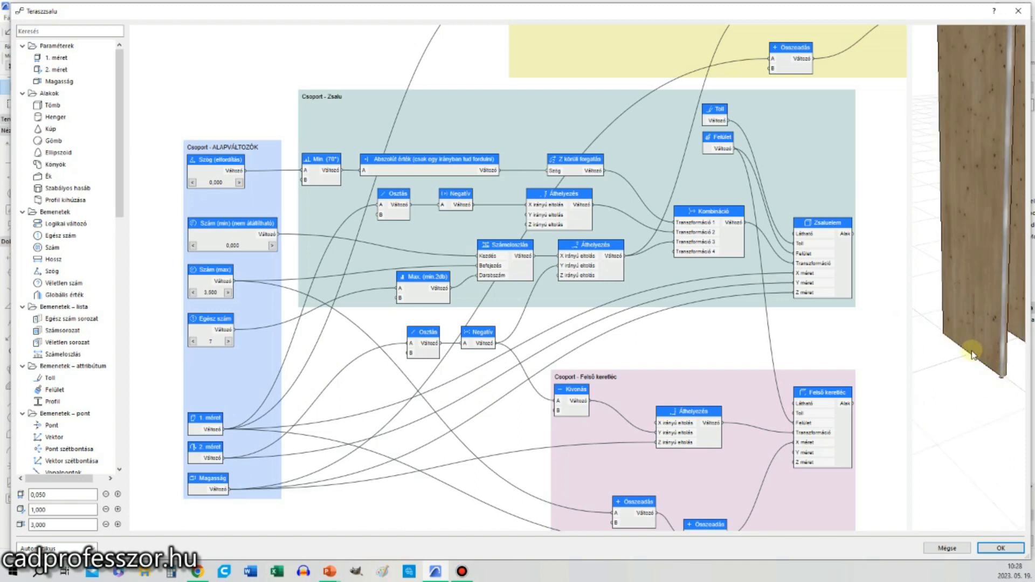
{"action": "scroll", "coordinate": [969, 357], "scroll_direction": "down", "scroll_amount": 3}
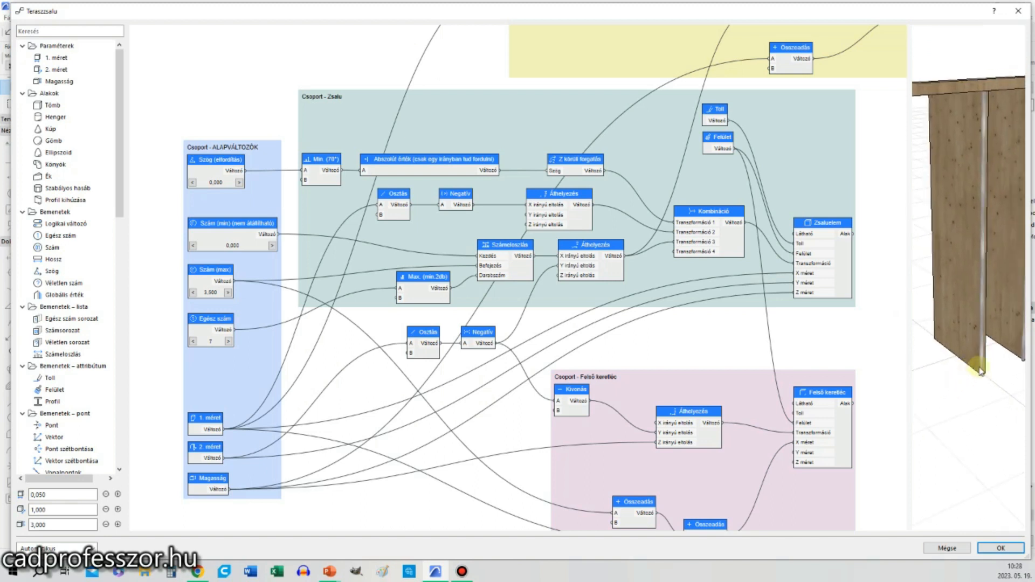
{"action": "left_click_drag", "start_coordinate": [996, 373], "coordinate": [968, 430]}
{"action": "scroll", "coordinate": [950, 380], "scroll_direction": "up", "scroll_amount": 3}
{"action": "scroll", "coordinate": [955, 426], "scroll_direction": "down", "scroll_amount": 3}
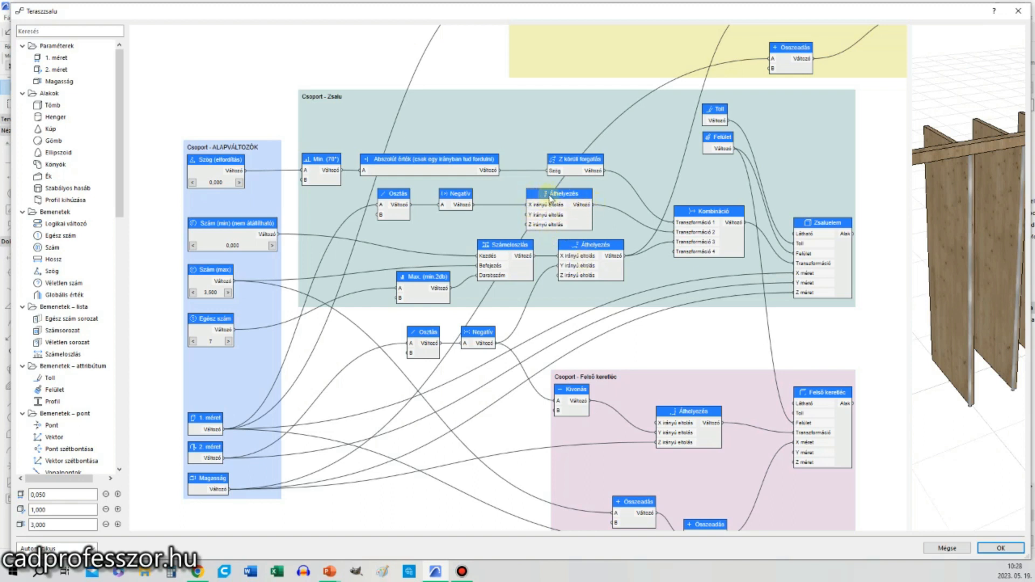
Trace the upper Áthelyezés node's X offset back through Negatív and Osztás to 1. méret, reviewing the Osztás node's settings without changing them.
{"action": "left_click", "coordinate": [547, 198]}
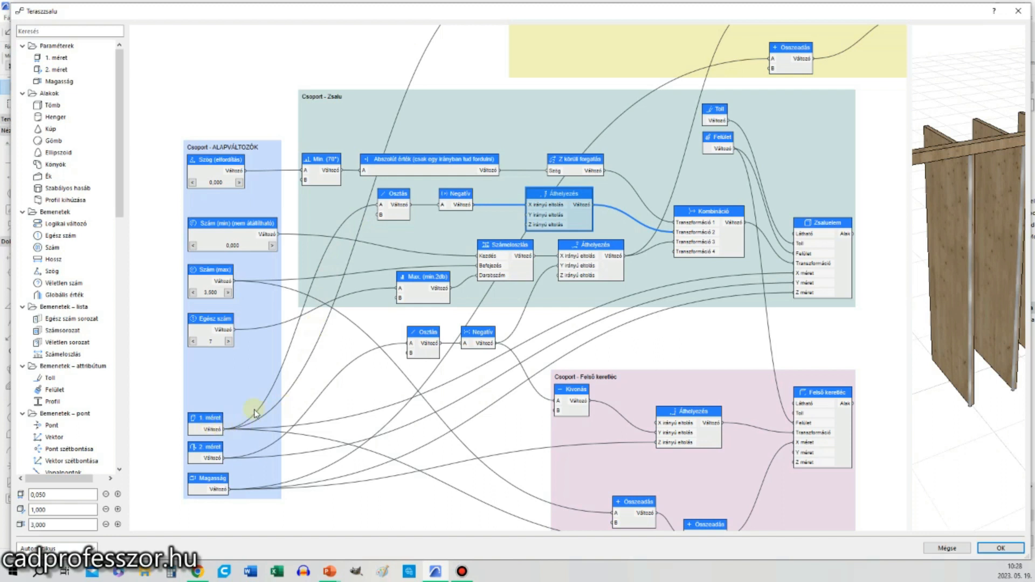
{"action": "left_click", "coordinate": [394, 206]}
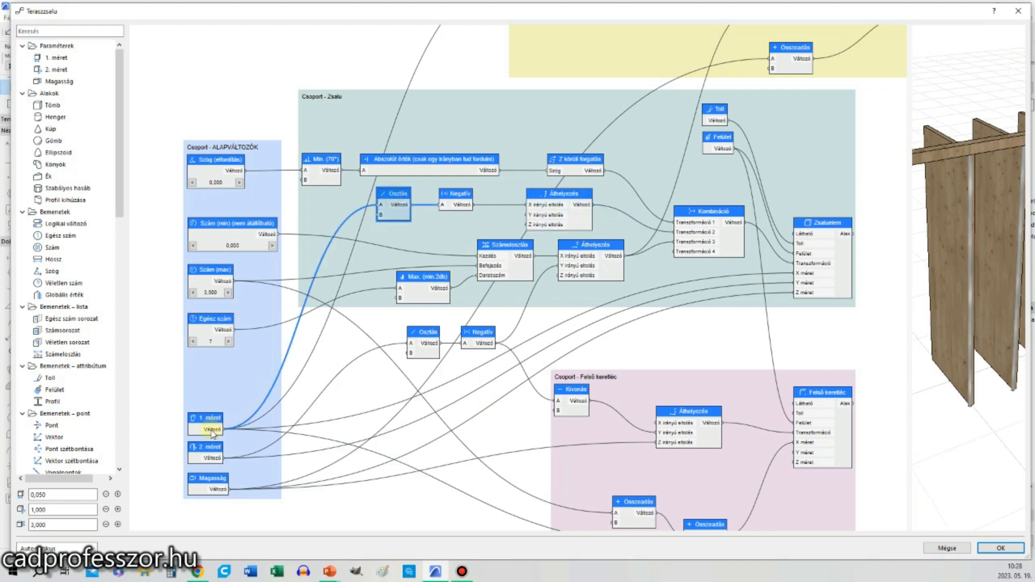
{"action": "double_click", "coordinate": [381, 218]}
{"action": "left_click", "coordinate": [462, 135]}
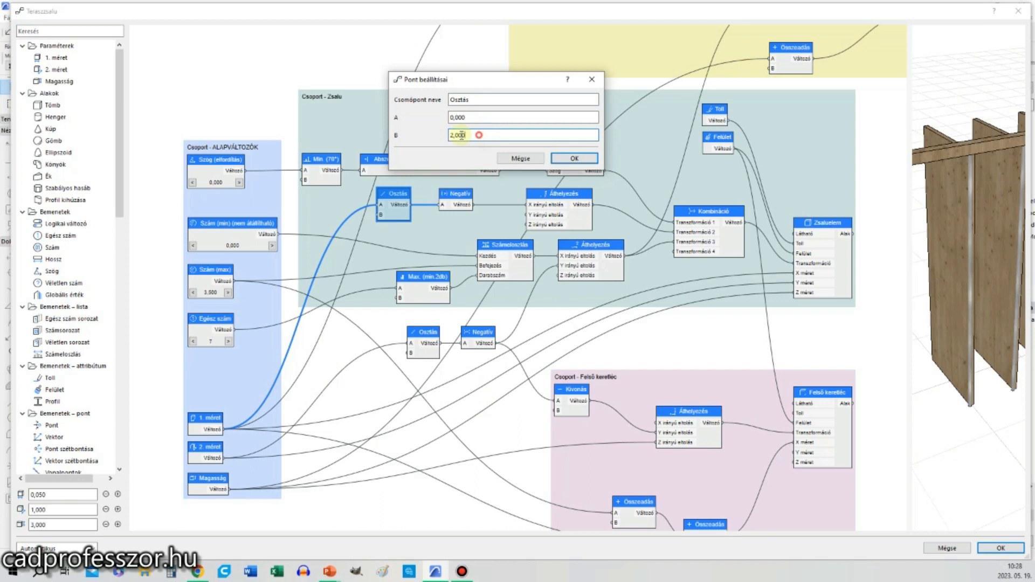
{"action": "left_click", "coordinate": [536, 158]}
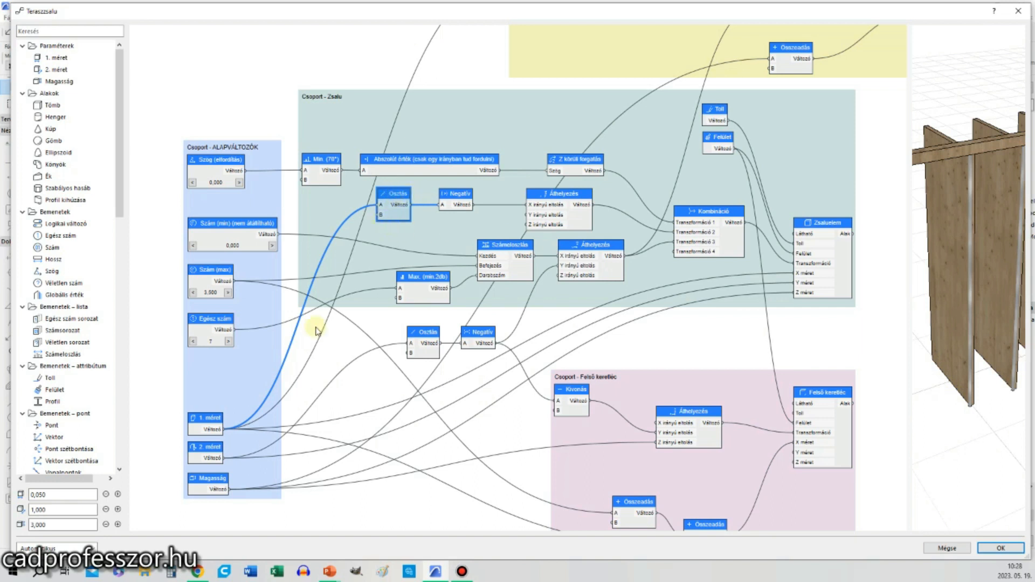
{"action": "left_click", "coordinate": [212, 420]}
{"action": "left_click", "coordinate": [397, 196]}
{"action": "left_click", "coordinate": [396, 196]}
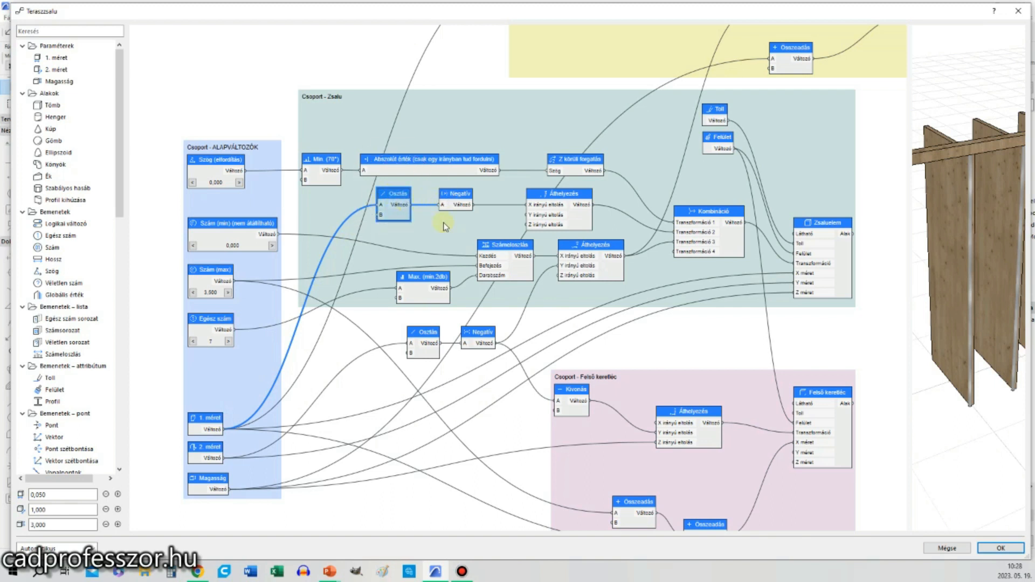
{"action": "left_click", "coordinate": [450, 197]}
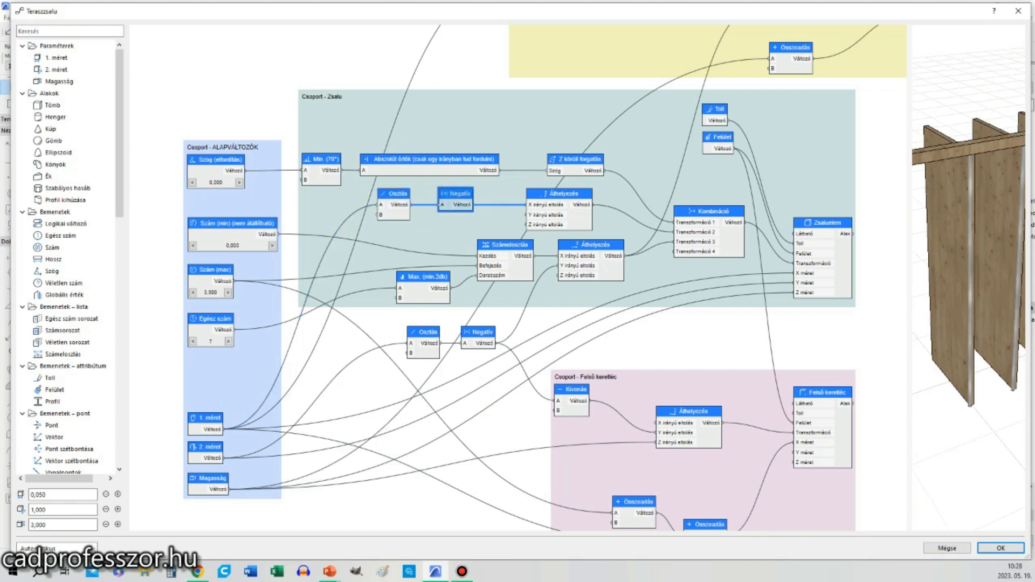
Try a different divisor B in the Zsalu group's Osztás node to test how it shifts the panels relative to their rods.
{"action": "left_click", "coordinate": [394, 196]}
{"action": "double_click", "coordinate": [394, 197]}
{"action": "left_click", "coordinate": [482, 135]}
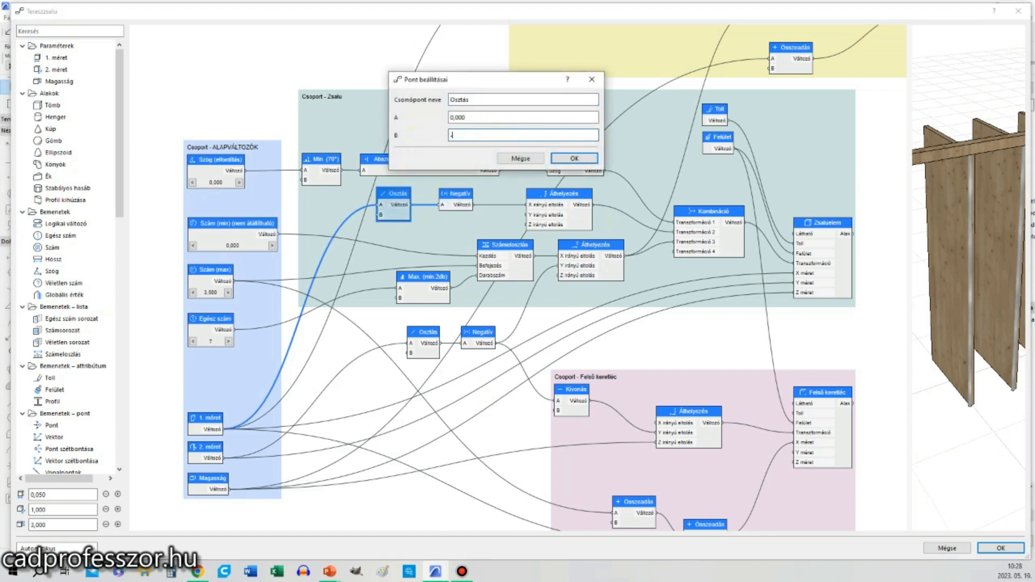
{"action": "key", "text": "Return"}
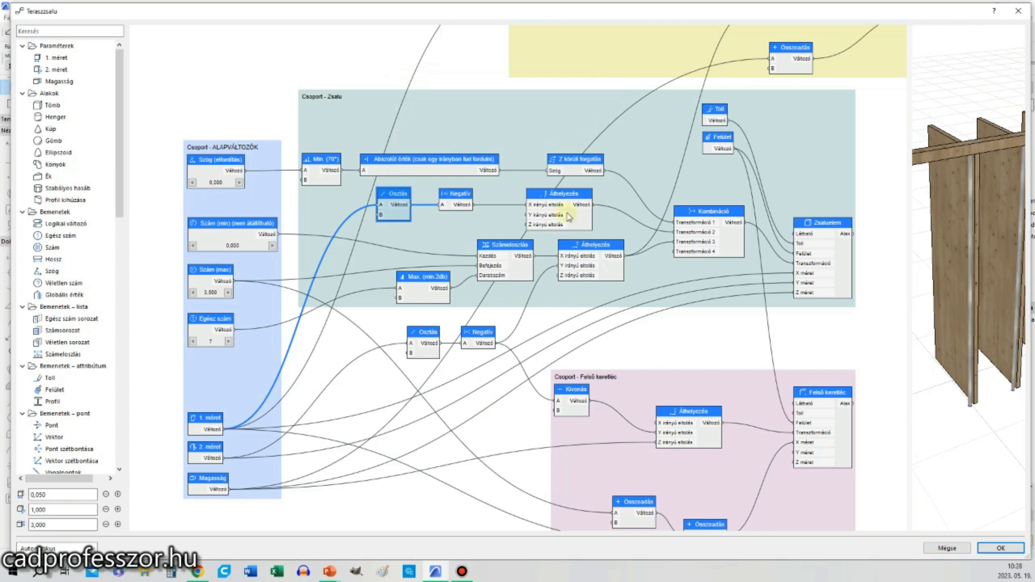
Set divisor B of the Zsalu group's Osztás node to 2.
{"action": "left_click_drag", "start_coordinate": [396, 199], "coordinate": [394, 202]}
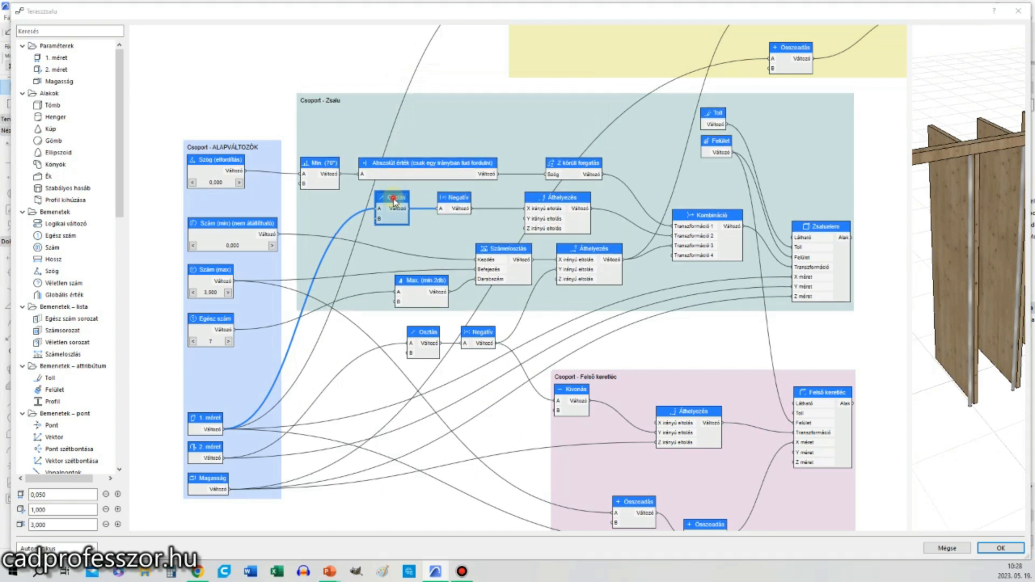
{"action": "double_click", "coordinate": [395, 202]}
{"action": "left_click", "coordinate": [480, 134]}
{"action": "type", "text": "2"}
{"action": "key", "text": "Return"}
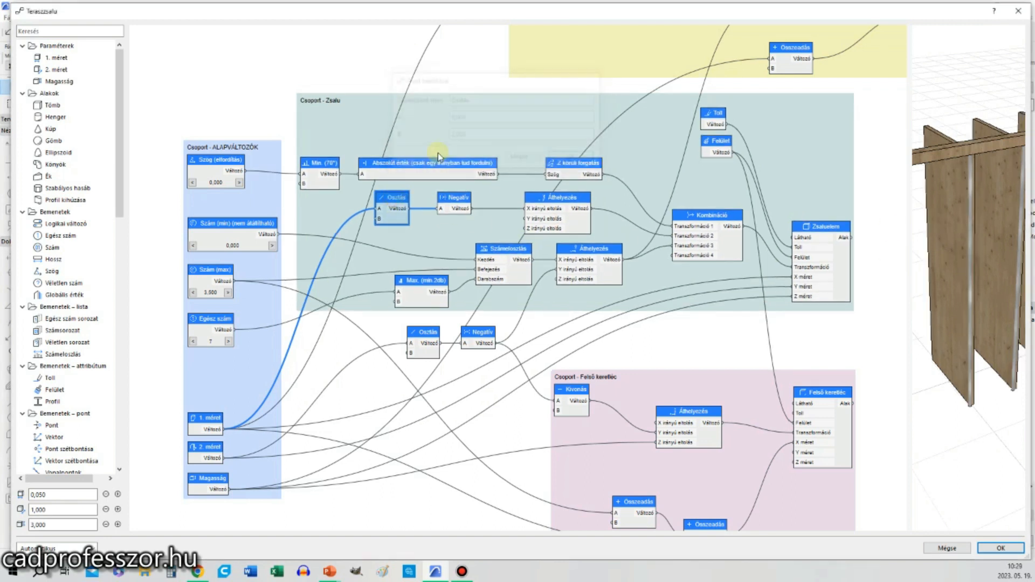
Examine the Negatív node that connects Osztás to the X offset of Áthelyezés in the Zsalu group.
{"action": "left_click", "coordinate": [454, 203]}
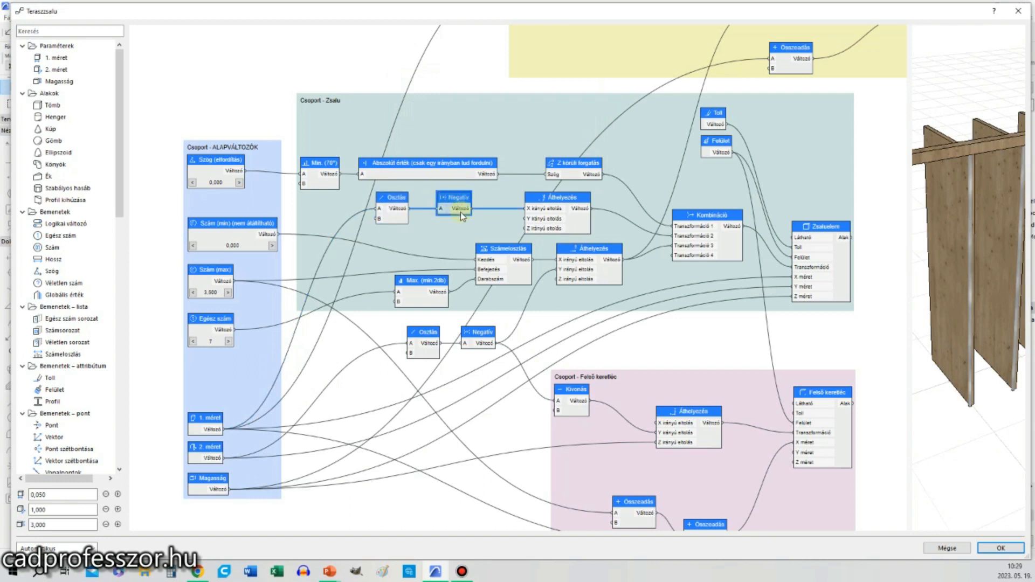
{"action": "left_click", "coordinate": [451, 199]}
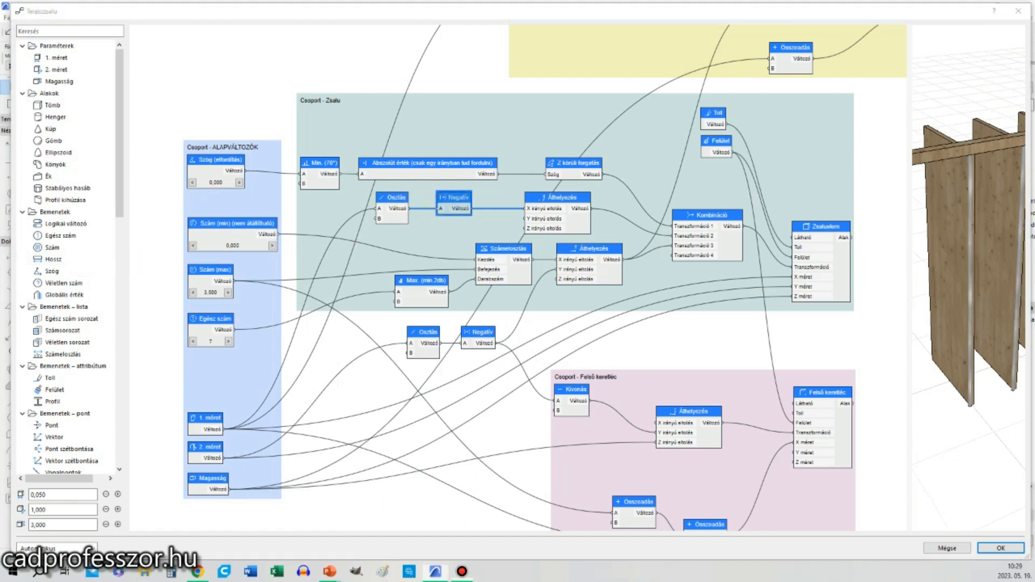
{"action": "left_click", "coordinate": [456, 198]}
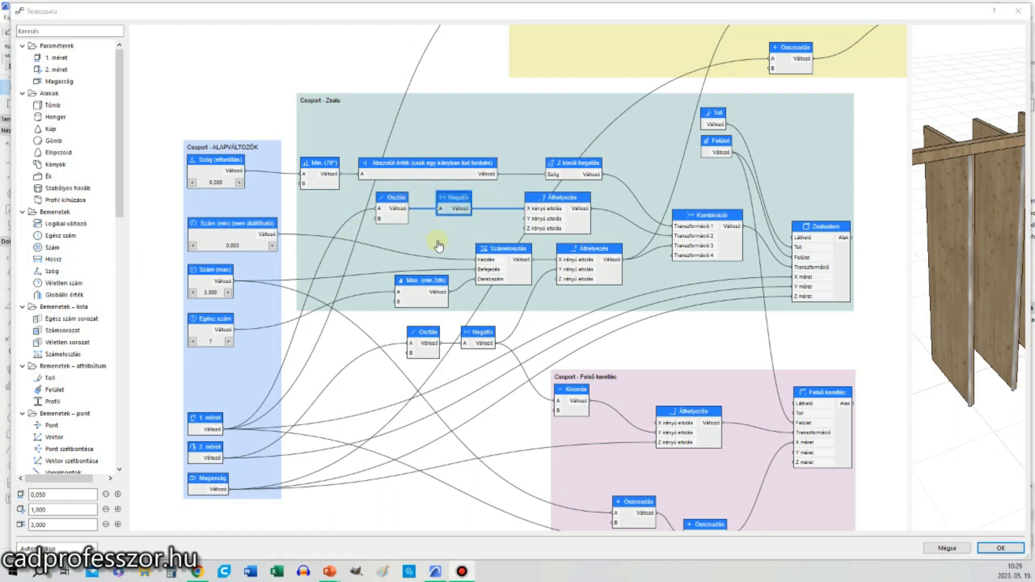
{"action": "left_click", "coordinate": [390, 326]}
{"action": "left_click", "coordinate": [454, 197]}
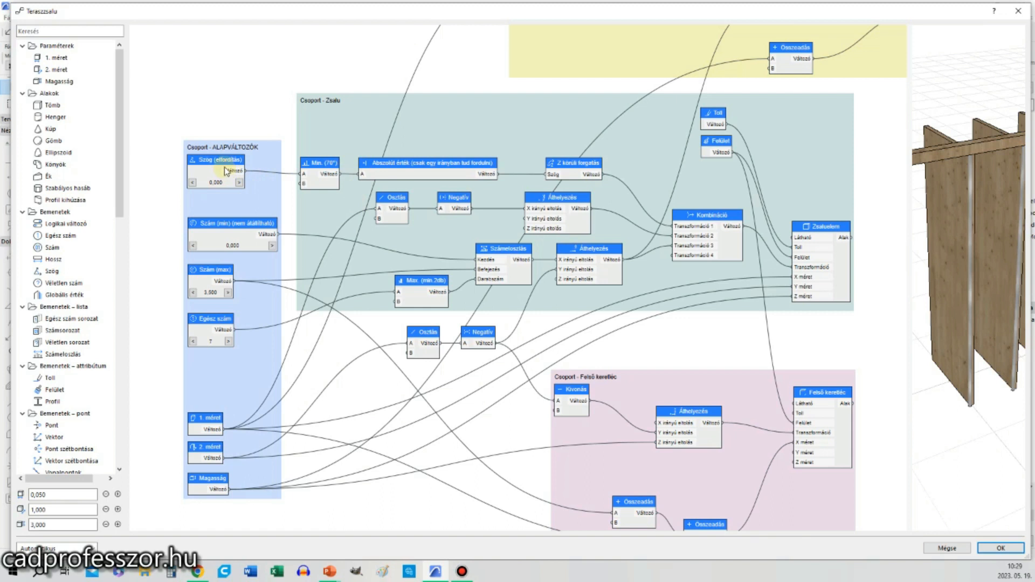
Widen the 3D preview over the node graph and reposition the shutter so that all its panels are in view.
{"action": "left_click", "coordinate": [572, 176]}
{"action": "key", "text": "ctrl"}
{"action": "key", "text": "ctrl"}
{"action": "key", "text": "ctrl"}
{"action": "left_click_drag", "start_coordinate": [908, 200], "coordinate": [537, 218]}
{"action": "left_click_drag", "start_coordinate": [647, 242], "coordinate": [741, 283]}
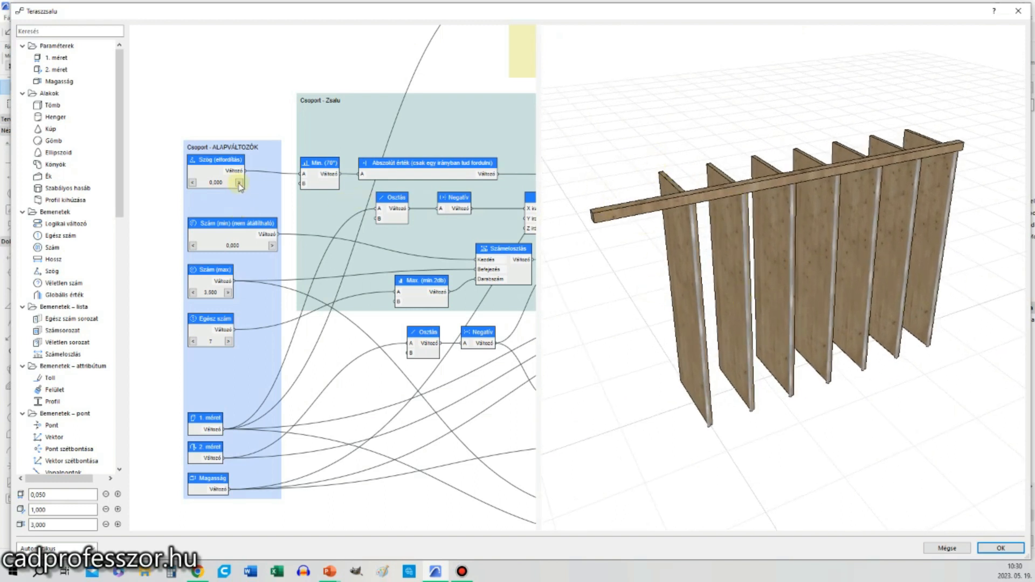
Review the settings of the Min. (70°) node fed by Szög (elfordítás), leaving its limit of 70 unchanged.
{"action": "middle_click_drag", "start_coordinate": [439, 109], "coordinate": [378, 118]}
{"action": "left_click", "coordinate": [270, 155]}
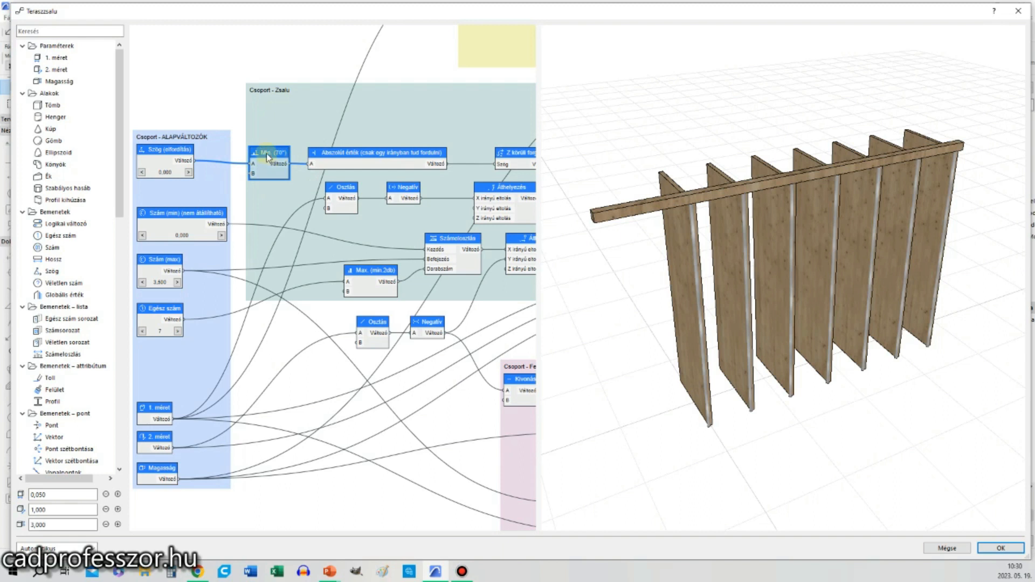
{"action": "double_click", "coordinate": [267, 153]}
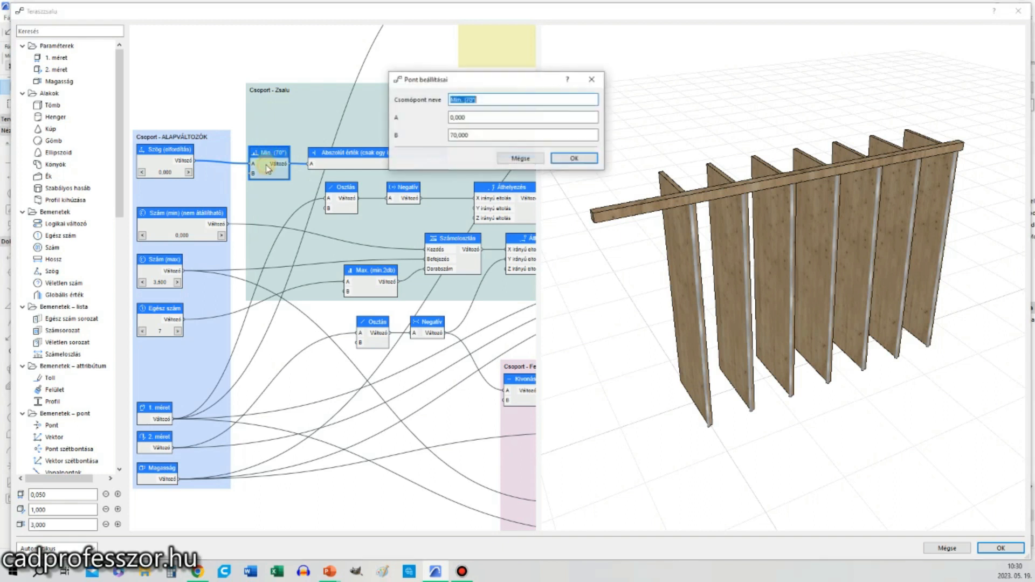
{"action": "left_click", "coordinate": [458, 134]}
{"action": "left_click", "coordinate": [519, 158]}
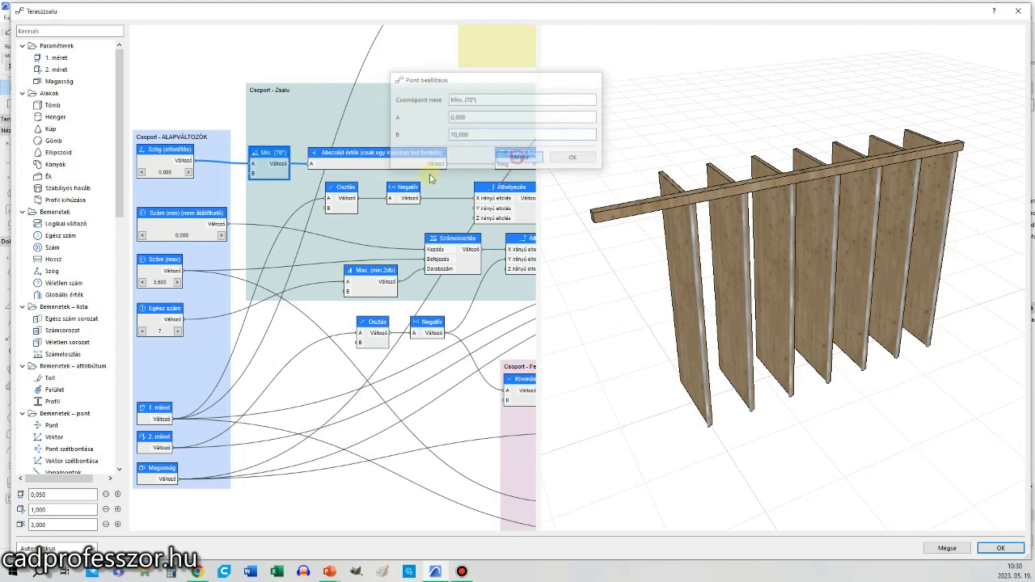
Raise the Szög (elfordítás) base variable to 70 or more to test the panels' maximum rotation.
{"action": "left_click", "coordinate": [188, 173]}
{"action": "left_click", "coordinate": [188, 173]}
{"action": "left_click", "coordinate": [188, 173]}
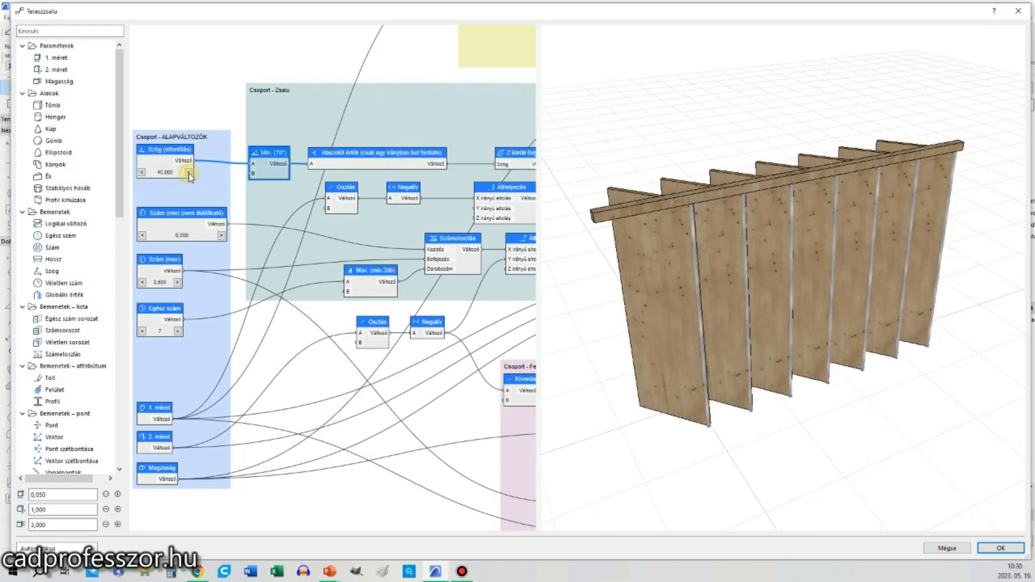
{"action": "left_click", "coordinate": [188, 173]}
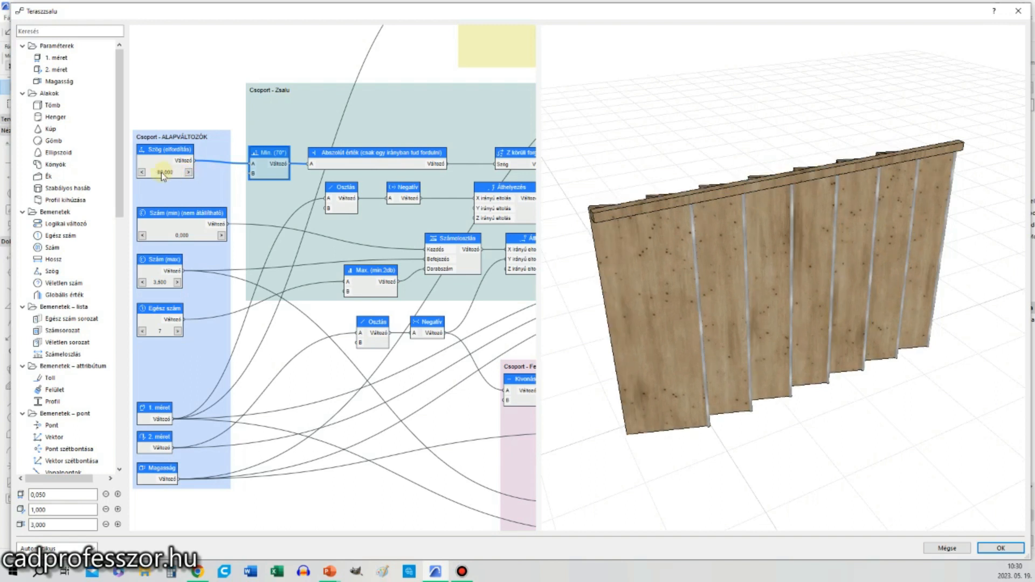
{"action": "left_click", "coordinate": [142, 172]}
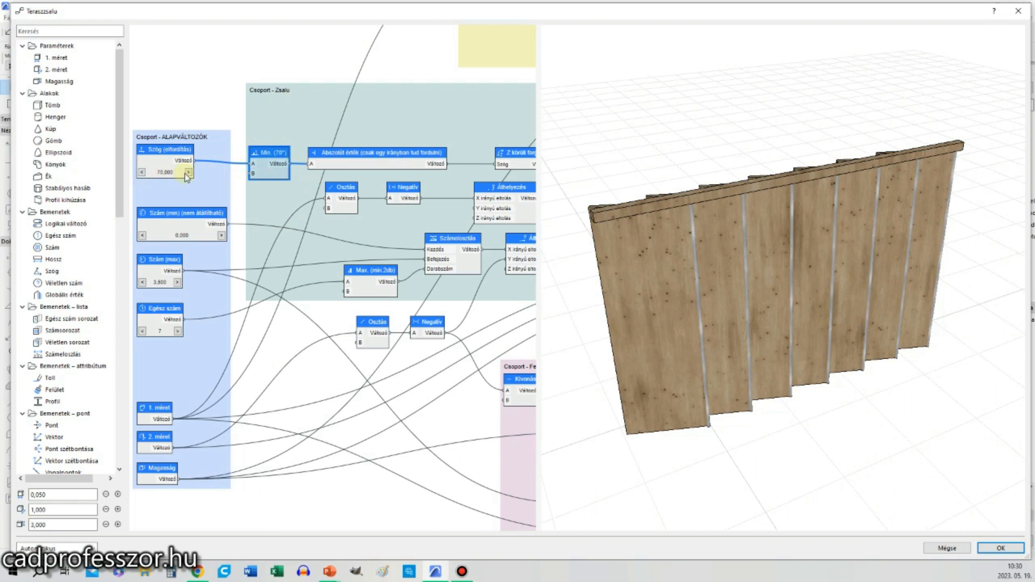
Lower the Szög (elfordítás) base variable to 0 to swing the panels fully open.
{"action": "left_click", "coordinate": [142, 173]}
{"action": "left_click", "coordinate": [142, 174]}
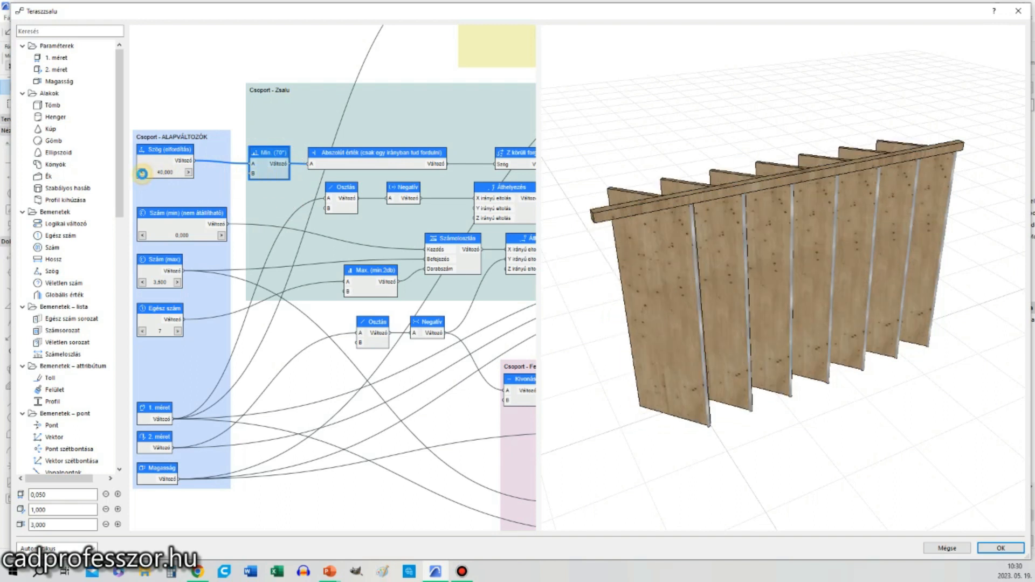
{"action": "left_click", "coordinate": [142, 173]}
{"action": "left_click", "coordinate": [142, 173]}
{"action": "left_click", "coordinate": [143, 173]}
{"action": "left_click", "coordinate": [142, 173]}
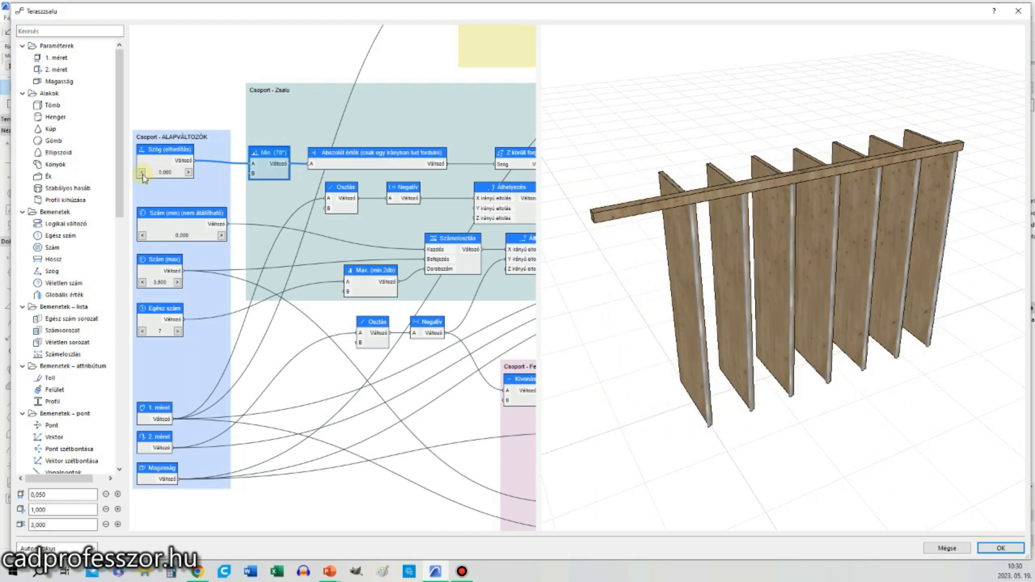
Lower the Szög (elfordítás) base variable to -60 to test how the panels react to negative angles.
{"action": "left_click", "coordinate": [142, 173]}
{"action": "left_click", "coordinate": [142, 173]}
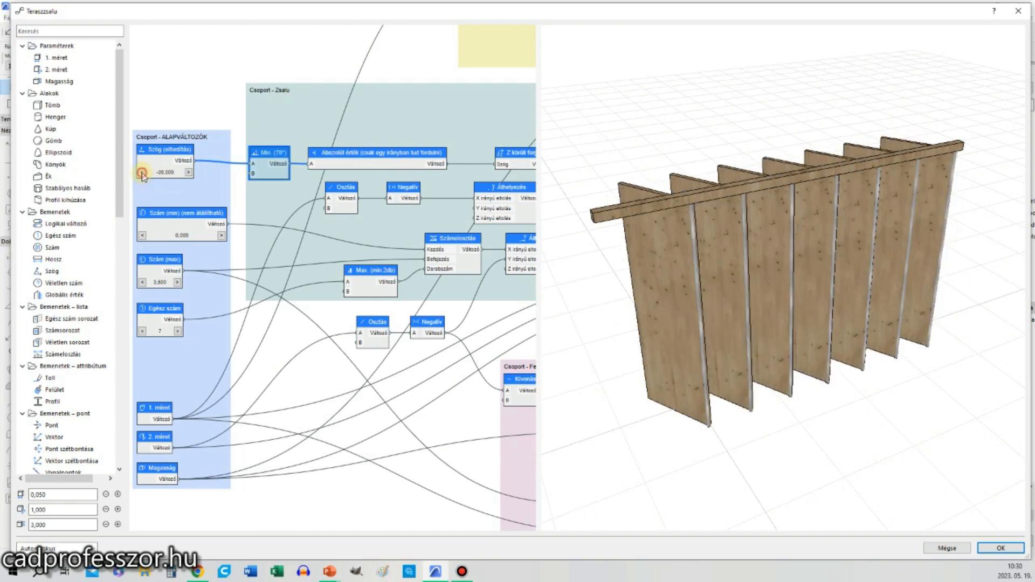
{"action": "left_click", "coordinate": [142, 173]}
{"action": "left_click", "coordinate": [142, 173]}
{"action": "left_click", "coordinate": [143, 173]}
{"action": "left_click", "coordinate": [143, 173]}
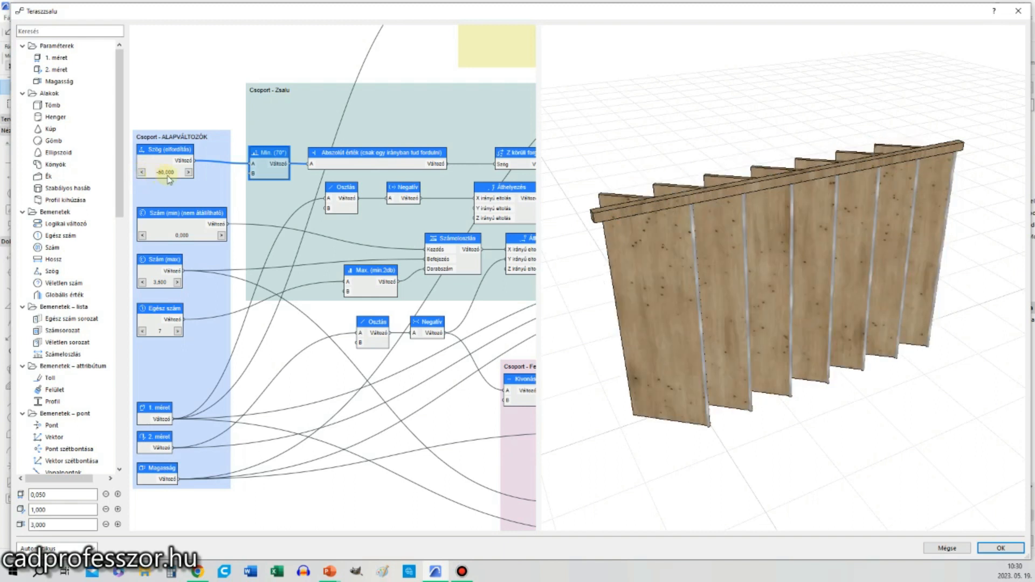
Return the Szög (elfordítás) base variable from negative values to 0.
{"action": "left_click", "coordinate": [189, 173]}
{"action": "left_click", "coordinate": [189, 172]}
{"action": "left_click", "coordinate": [189, 172]}
{"action": "left_click", "coordinate": [189, 173]}
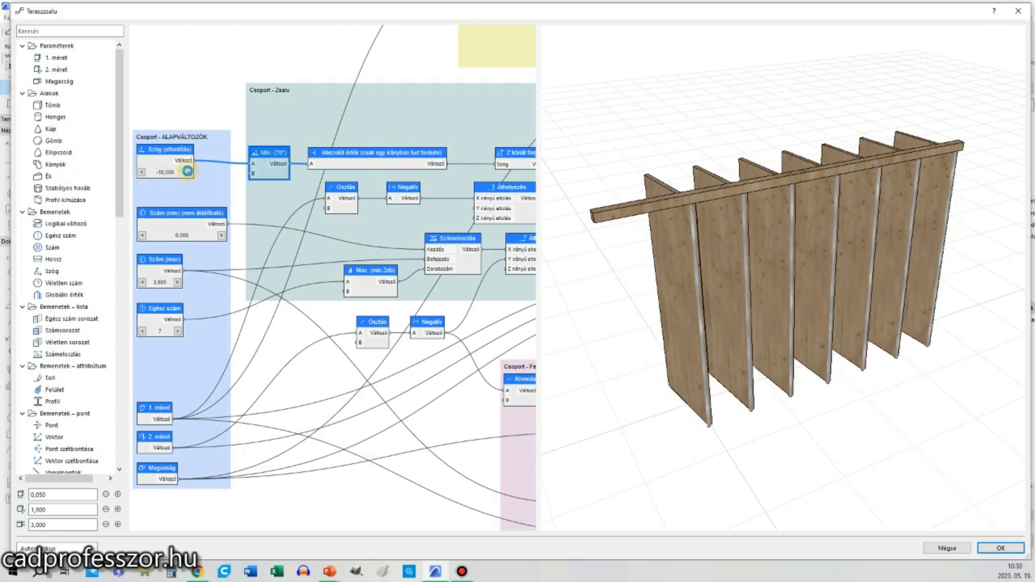
{"action": "left_click", "coordinate": [188, 172]}
{"action": "left_click", "coordinate": [189, 172]}
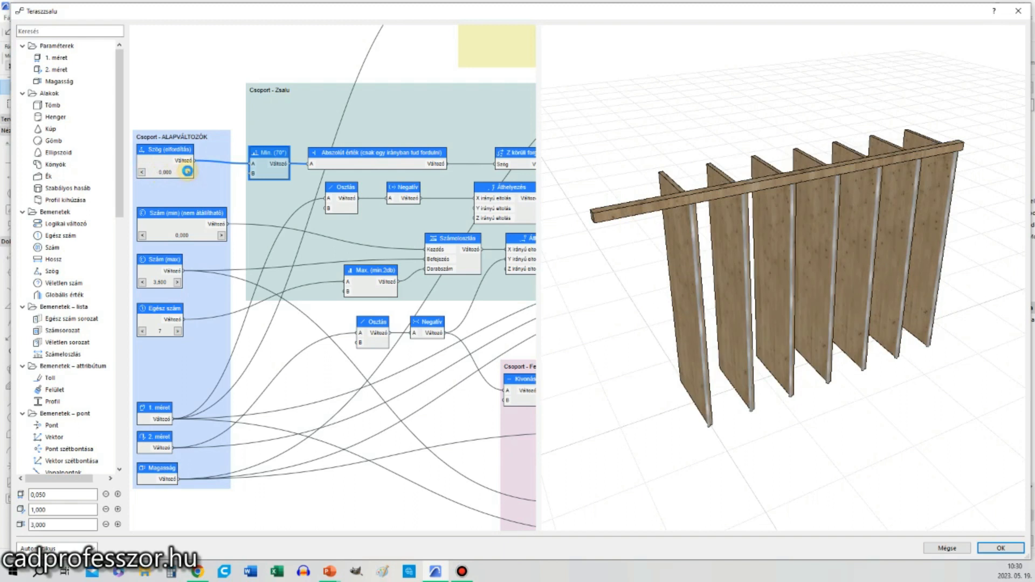
Trace the angle from Szög (elfordítás) through the Min. (70°) node to the Abszolút érték node.
{"action": "left_click", "coordinate": [343, 160]}
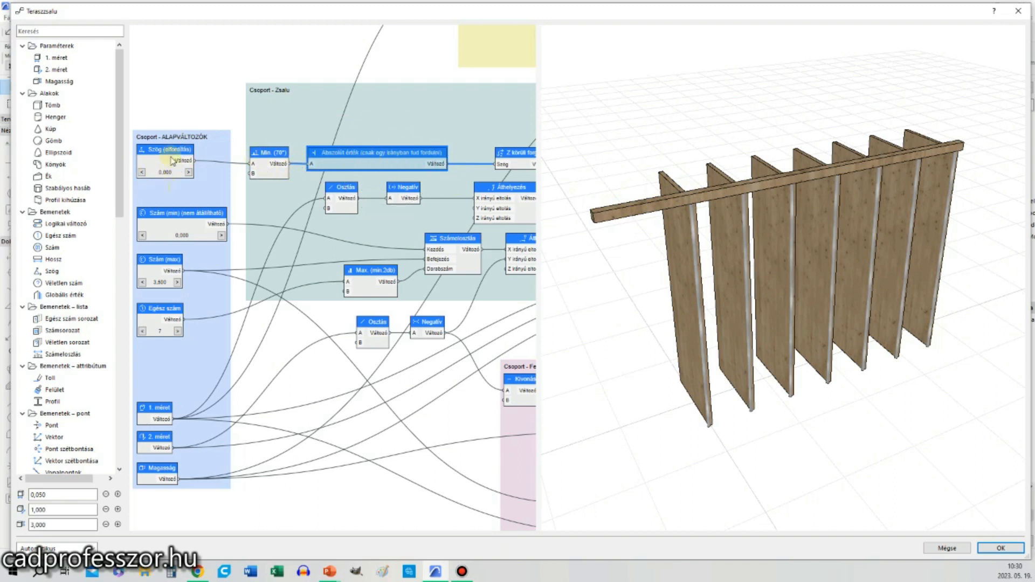
{"action": "left_click", "coordinate": [267, 168]}
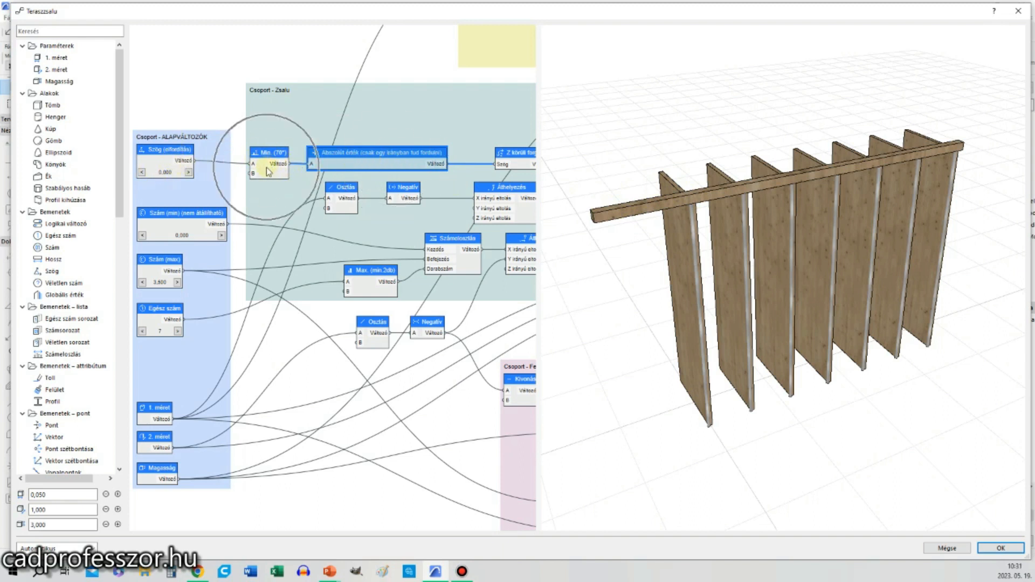
{"action": "left_click", "coordinate": [339, 162]}
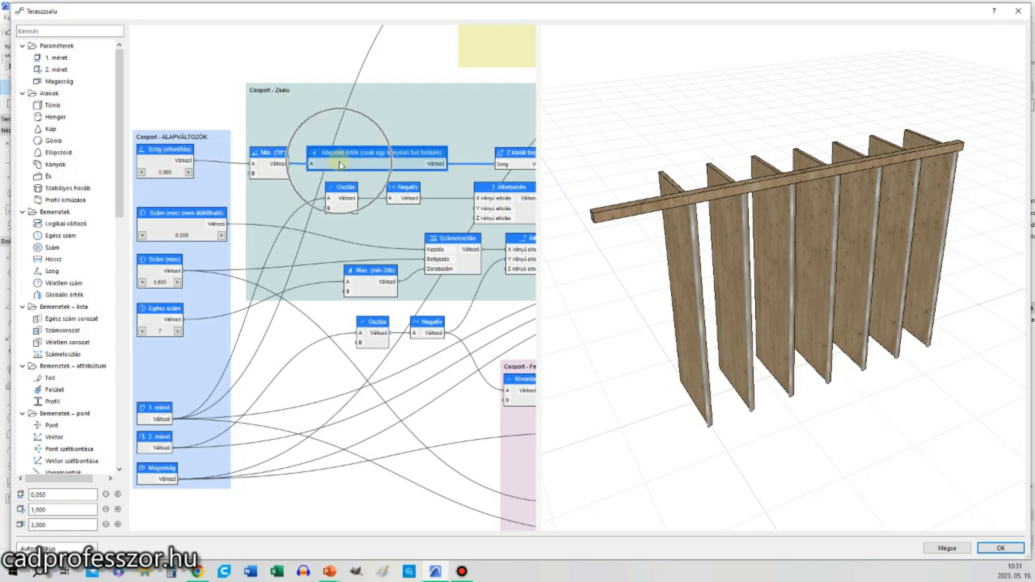
Narrow the 3D preview and examine how Z körül forgatás feeds the Kombináció node and the Zsaluelem transformation.
{"action": "left_click_drag", "start_coordinate": [537, 229], "coordinate": [914, 218]}
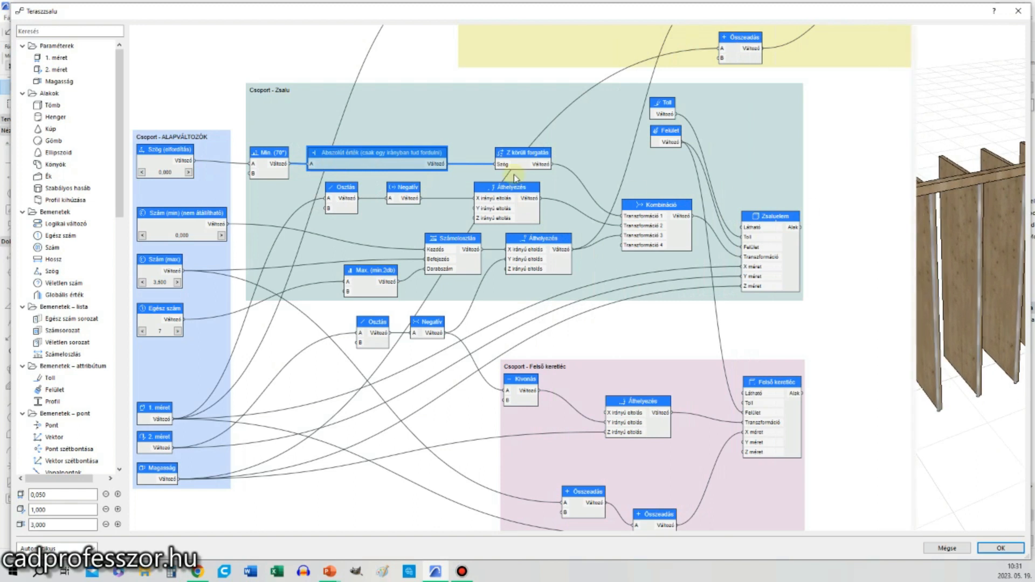
{"action": "left_click", "coordinate": [534, 159]}
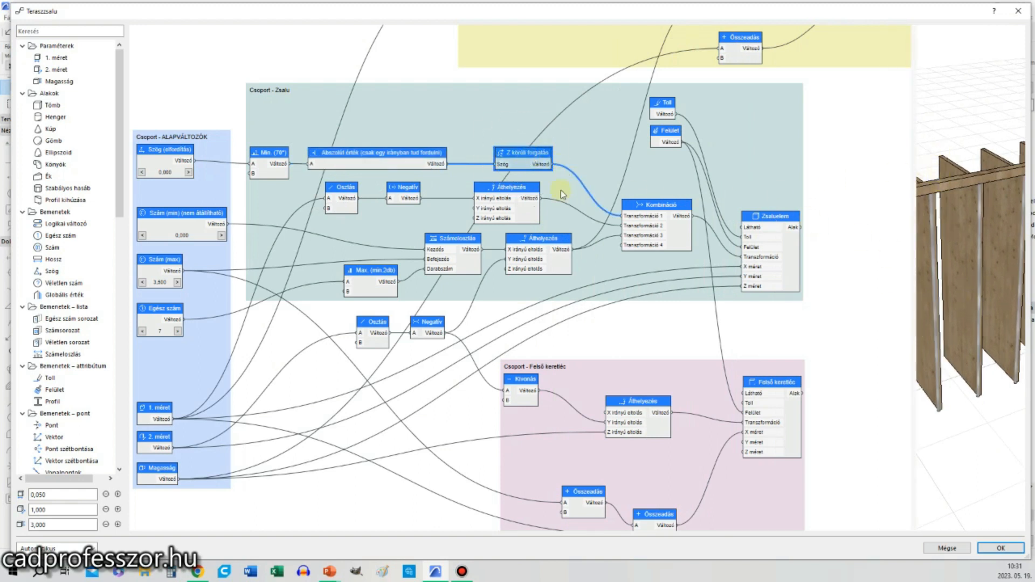
{"action": "key", "text": "ctrl"}
{"action": "key", "text": "ctrl"}
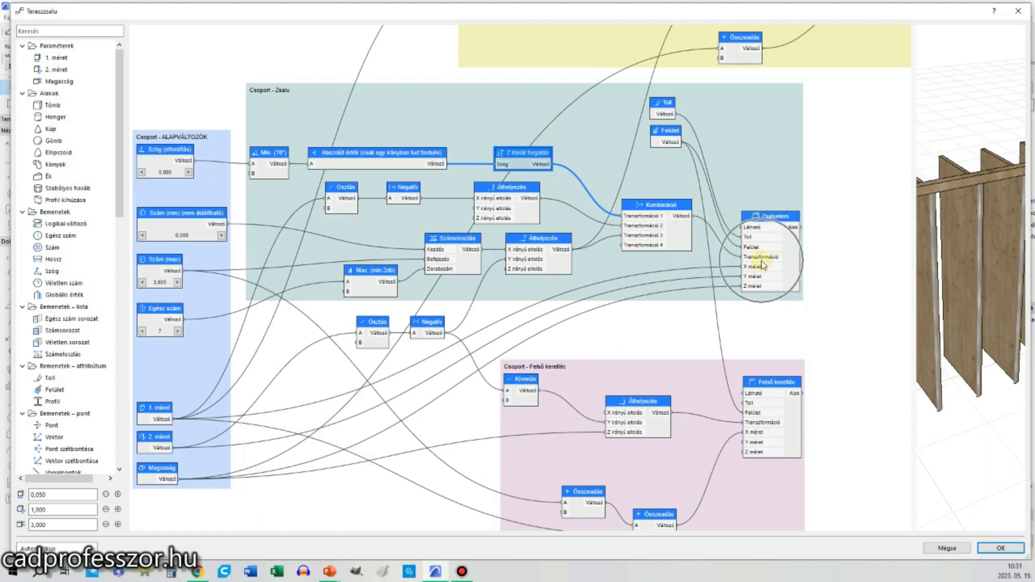
Select the Számelosztás node in the Zsalu group and locate the same node type under Bemenetek – lista.
{"action": "left_click_drag", "start_coordinate": [597, 303], "coordinate": [618, 291]}
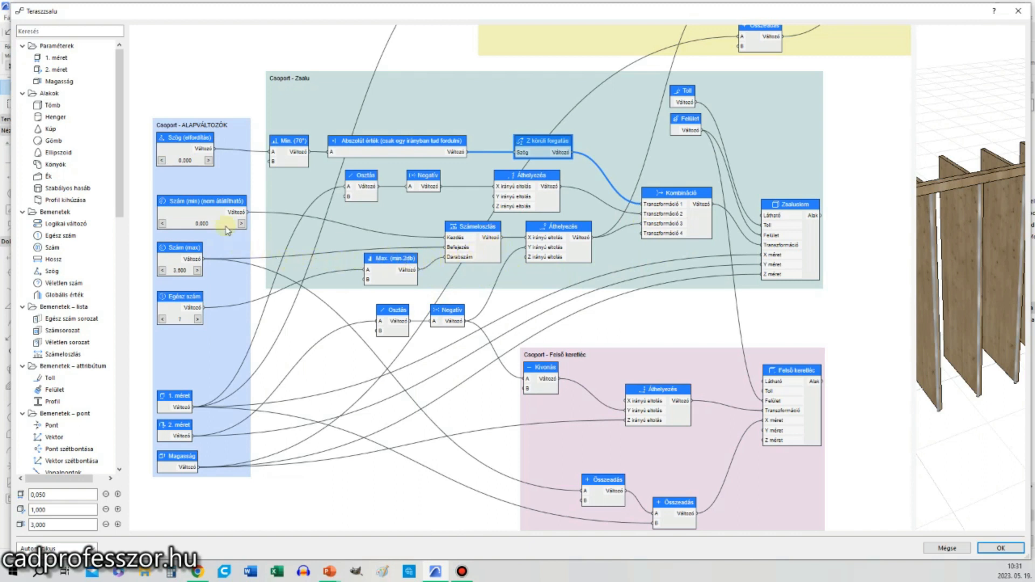
{"action": "left_click", "coordinate": [475, 231]}
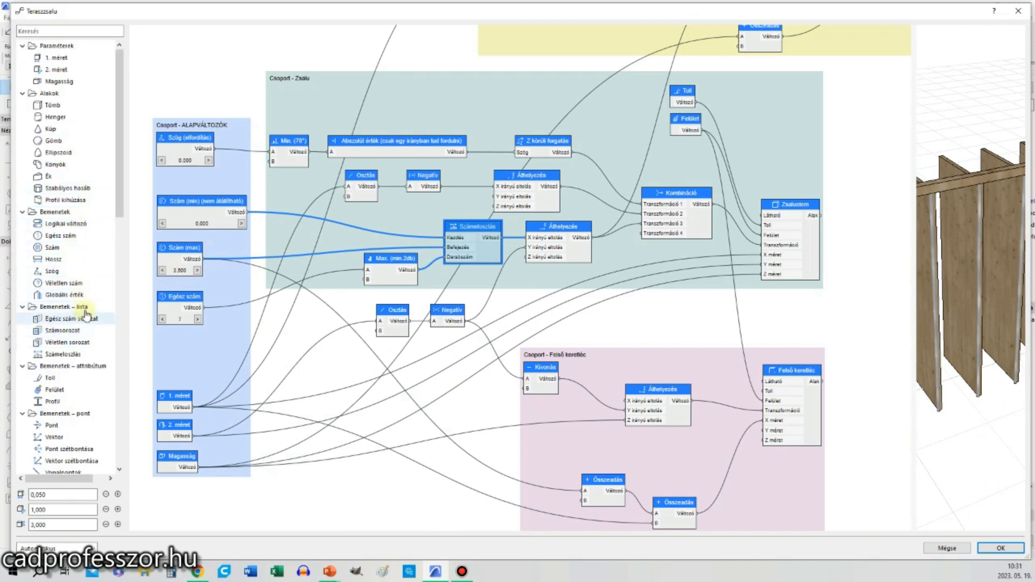
{"action": "left_click", "coordinate": [79, 356]}
{"action": "scroll", "coordinate": [75, 302], "scroll_direction": "down", "scroll_amount": 6}
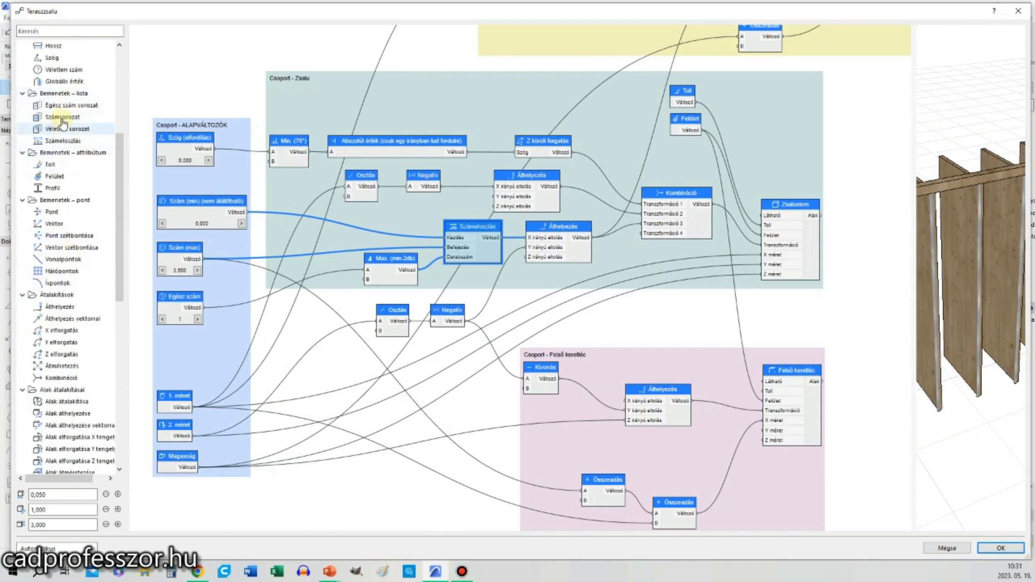
{"action": "scroll", "coordinate": [73, 129], "scroll_direction": "up", "scroll_amount": 3}
{"action": "scroll", "coordinate": [73, 130], "scroll_direction": "up", "scroll_amount": 3}
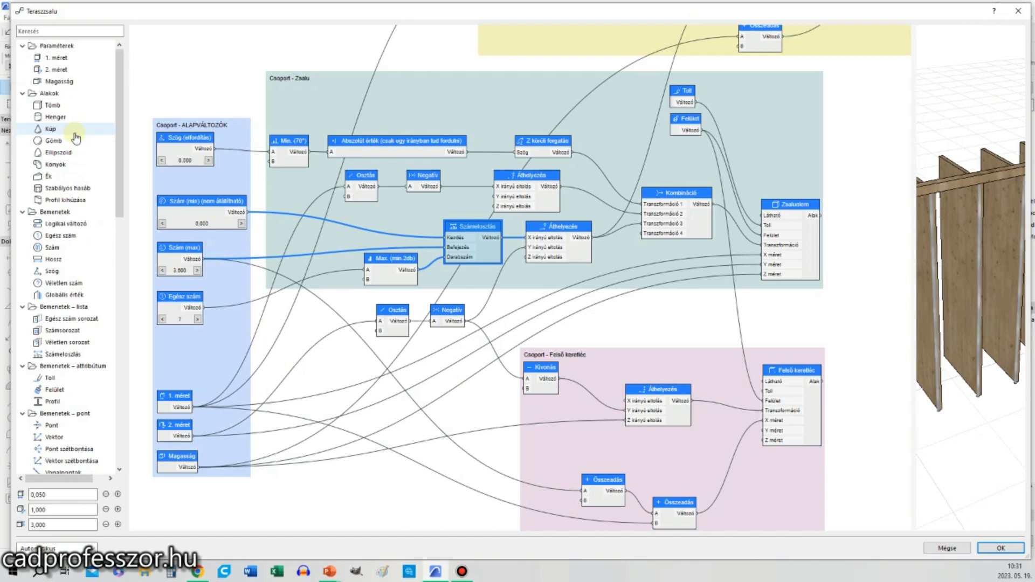
{"action": "left_click", "coordinate": [84, 356]}
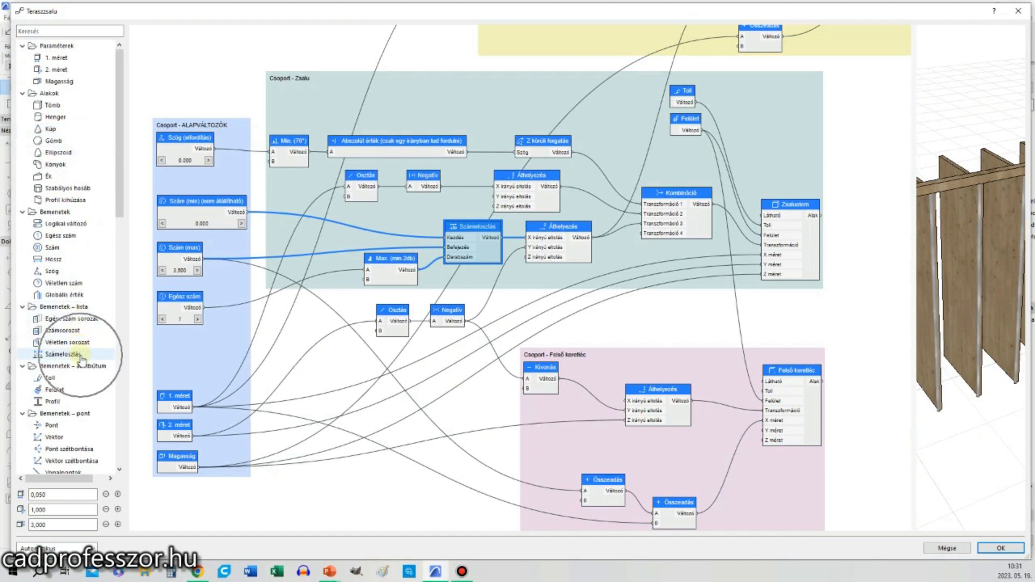
{"action": "left_click", "coordinate": [86, 357]}
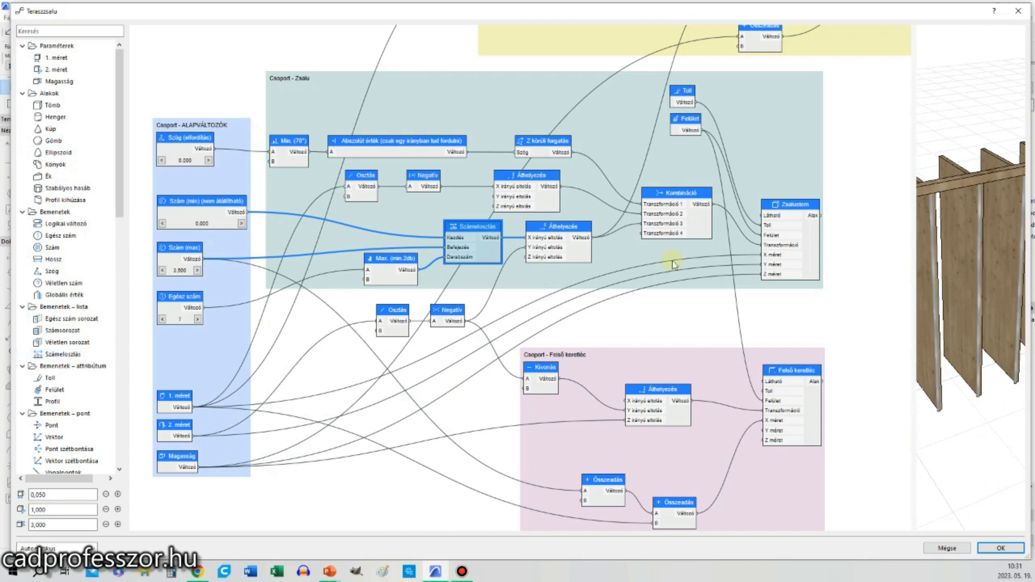
Trace Számelosztás's start, end and count inputs from Szám (min), Szám (max), and Egész szám through the Max. (min.2db) node.
{"action": "left_click", "coordinate": [461, 237]}
{"action": "left_click", "coordinate": [473, 258]}
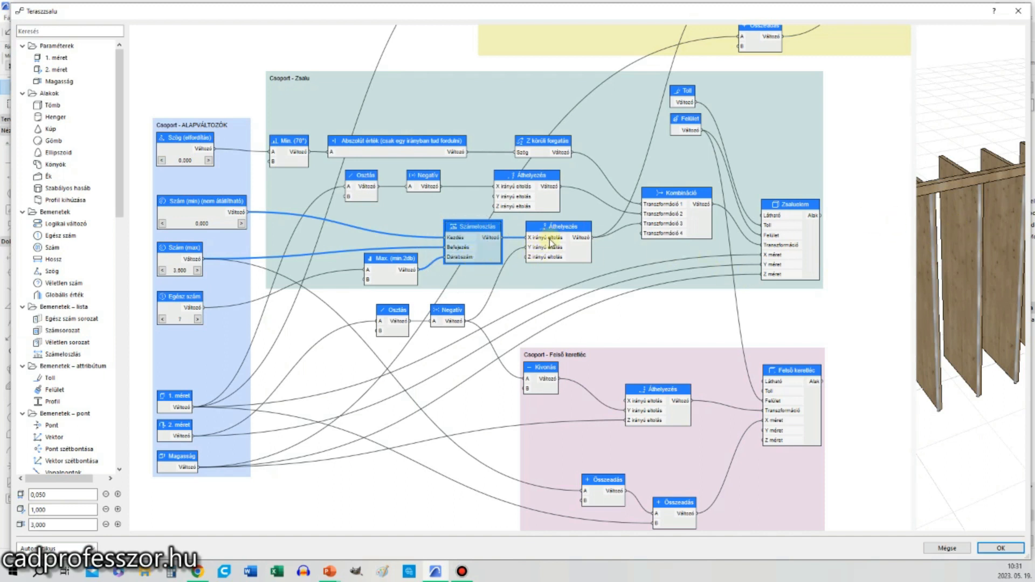
{"action": "left_click", "coordinate": [202, 209]}
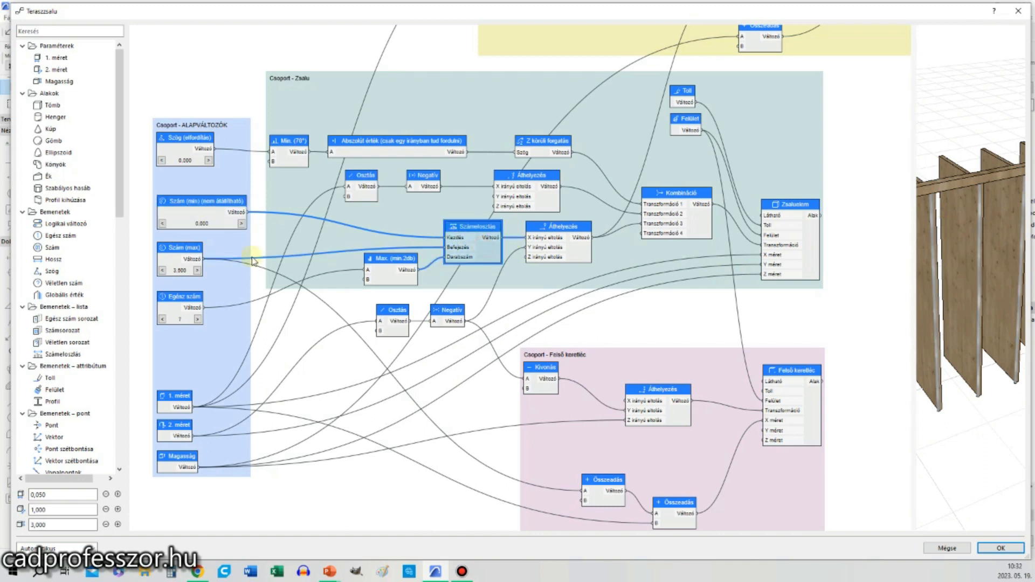
{"action": "left_click", "coordinate": [175, 255]}
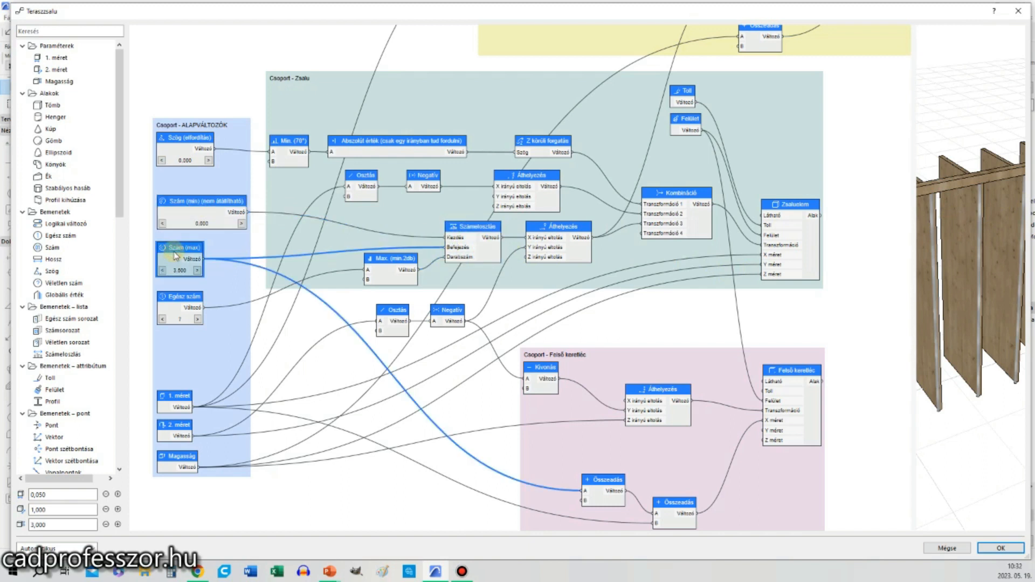
{"action": "left_click", "coordinate": [467, 259]}
{"action": "left_click", "coordinate": [182, 300]}
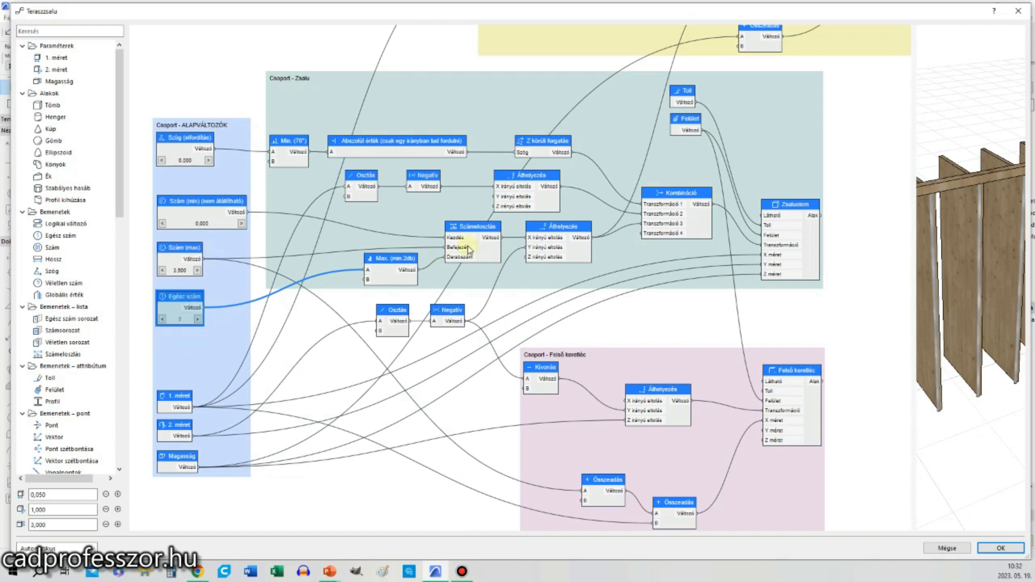
{"action": "left_click", "coordinate": [395, 263]}
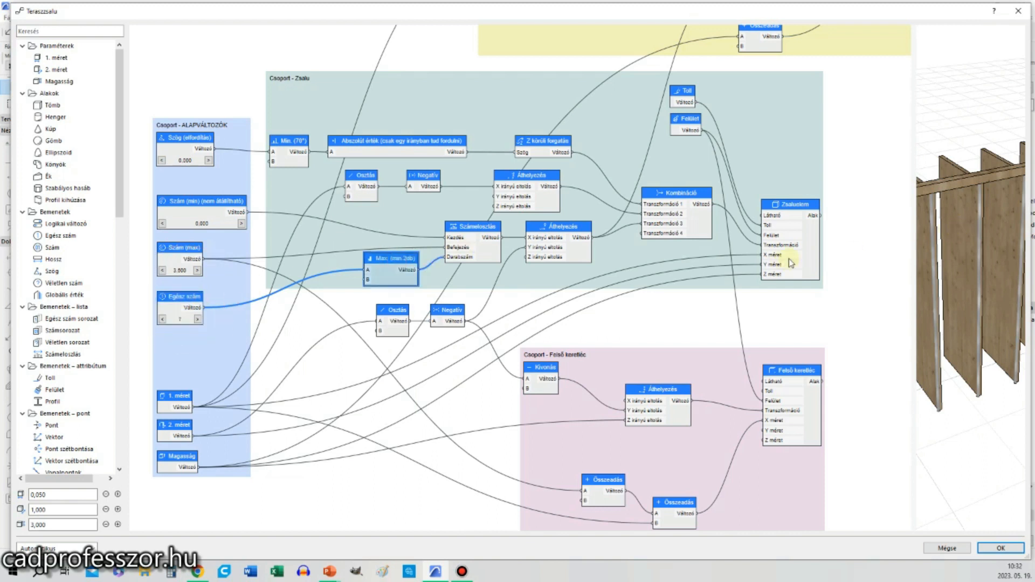
{"action": "left_click", "coordinate": [394, 267]}
Widen the 3D preview and lower the Egész szám base variable to 3 to reduce the number of panels.
{"action": "left_click_drag", "start_coordinate": [919, 284], "coordinate": [453, 294]}
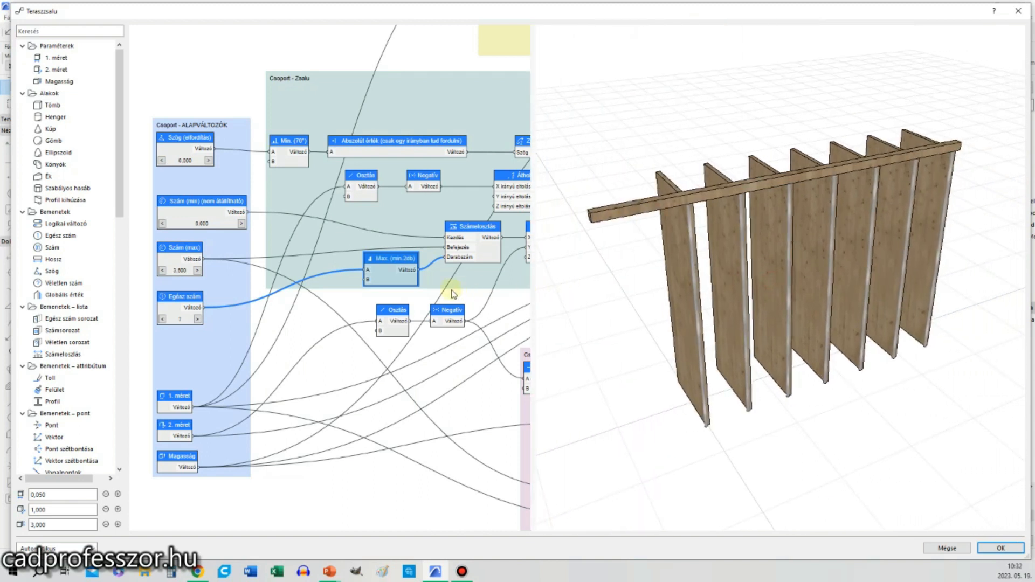
{"action": "left_click", "coordinate": [162, 319]}
{"action": "left_click", "coordinate": [161, 319]}
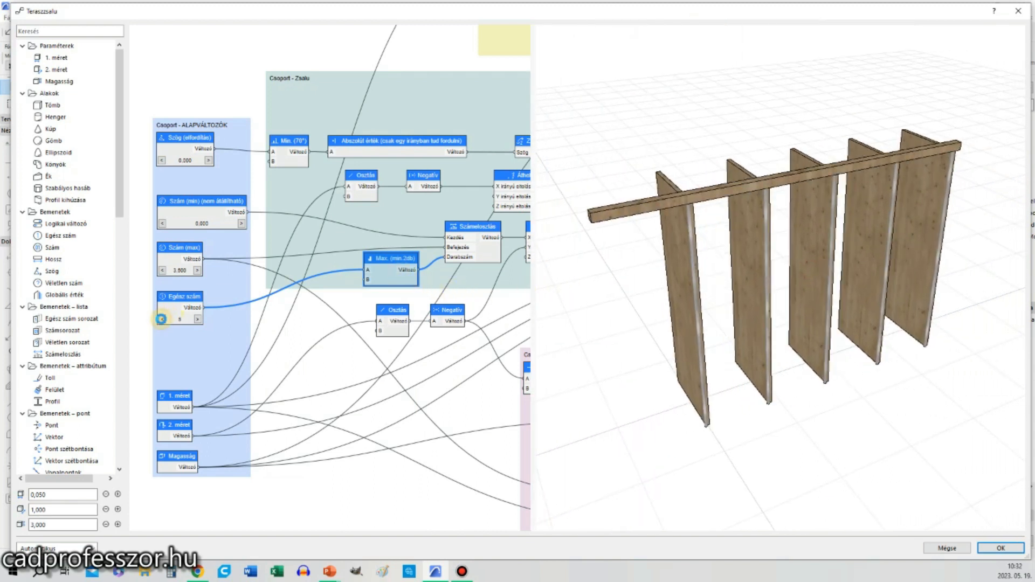
{"action": "left_click", "coordinate": [161, 319]}
{"action": "left_click", "coordinate": [161, 319]}
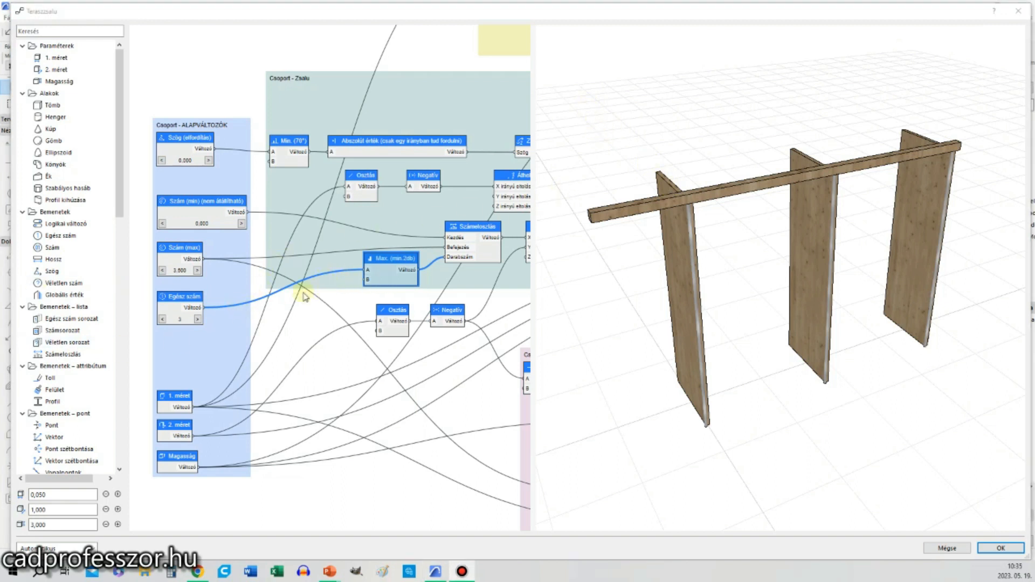
Raise the Egész szám panel count to 8, and bring it back down to 6.
{"action": "left_click", "coordinate": [199, 319]}
{"action": "left_click", "coordinate": [199, 320]}
{"action": "left_click", "coordinate": [197, 319]}
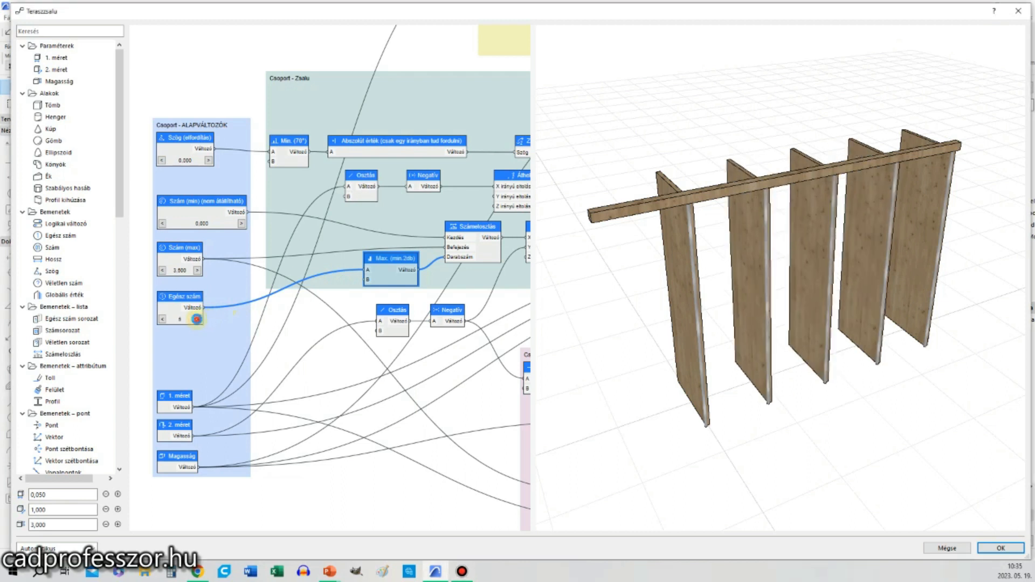
{"action": "left_click", "coordinate": [197, 320]}
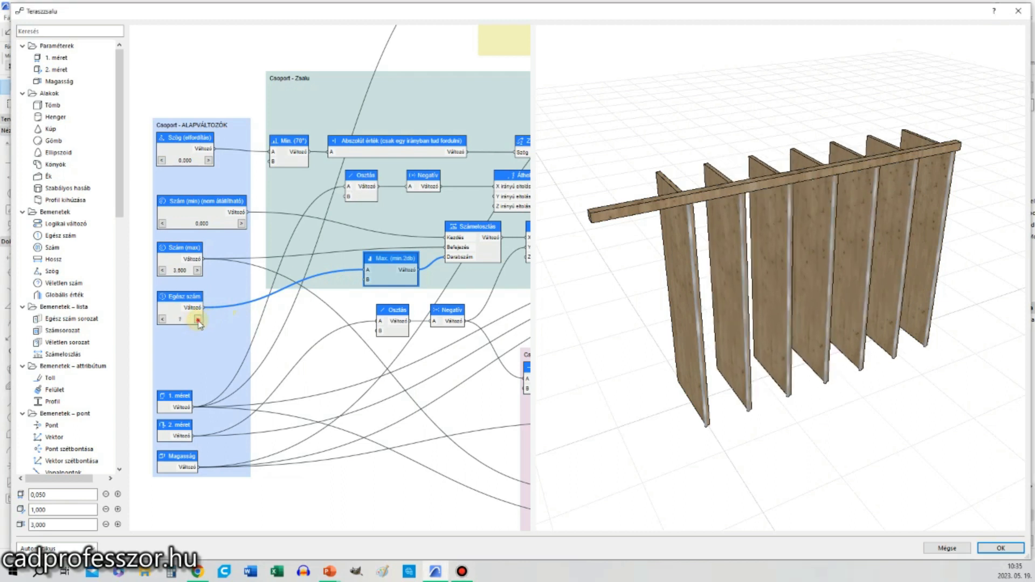
{"action": "left_click", "coordinate": [198, 319]}
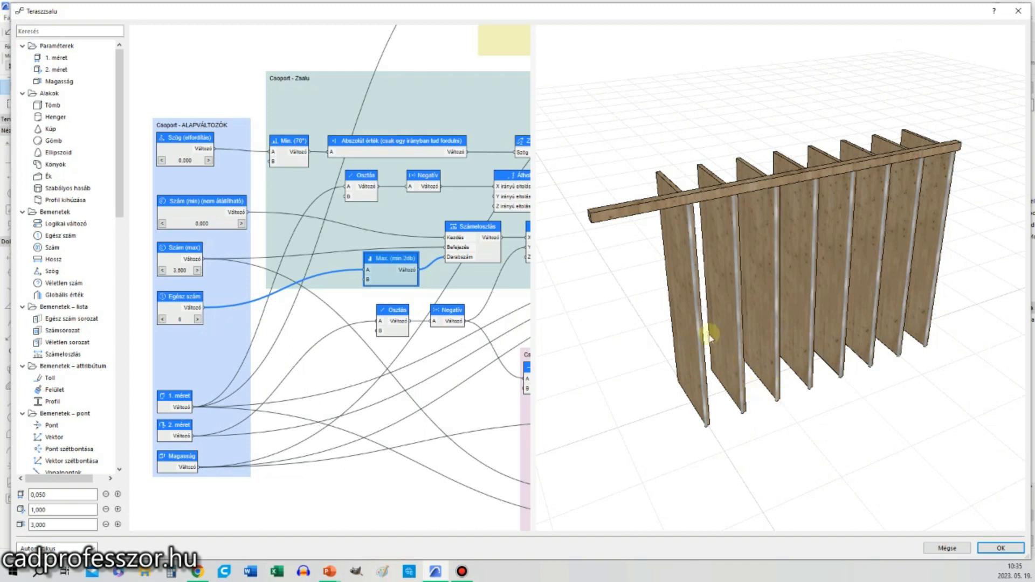
{"action": "left_click", "coordinate": [162, 319]}
{"action": "left_click", "coordinate": [162, 320]}
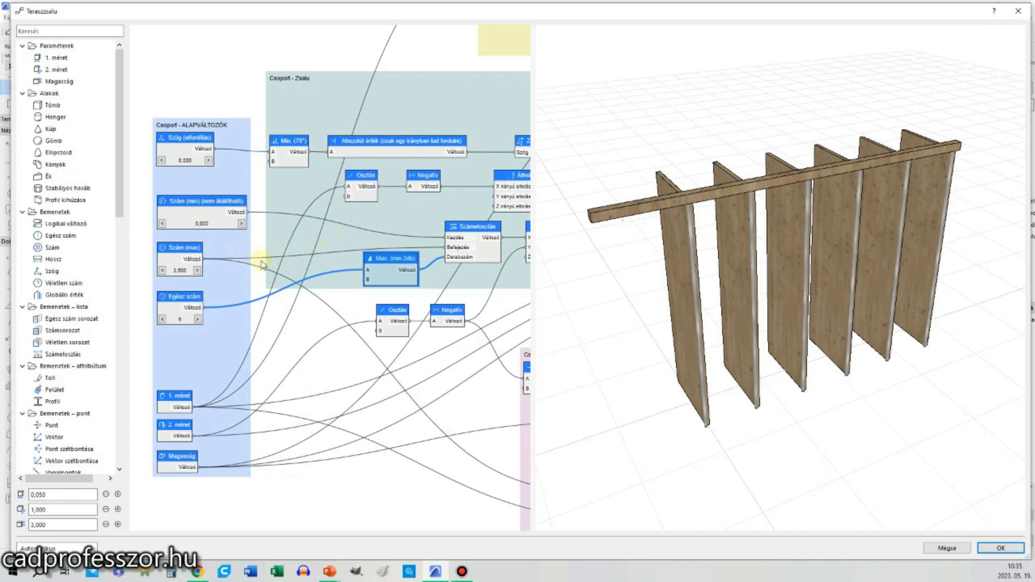
Increase the Szög (elfordítás) base variable to 70 to rotate the panels towards the closed position.
{"action": "left_click", "coordinate": [207, 161]}
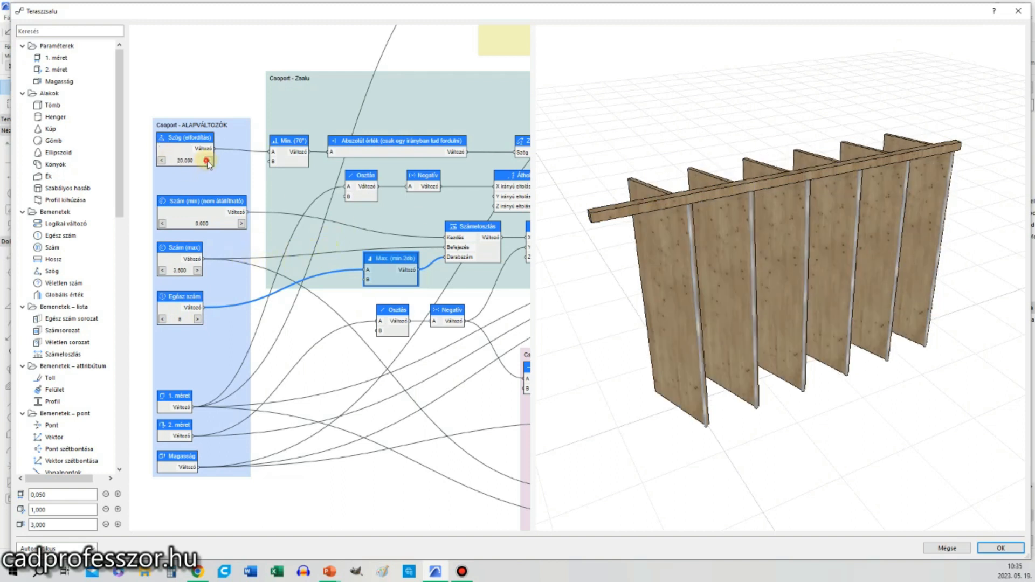
{"action": "left_click", "coordinate": [207, 161]}
{"action": "left_click", "coordinate": [207, 160]}
{"action": "left_click", "coordinate": [207, 160]}
{"action": "left_click", "coordinate": [207, 160]}
{"action": "left_click", "coordinate": [207, 160]}
Test a panel count of 4 in Egész szám with the panels rotated, and settle on 5.
{"action": "left_click", "coordinate": [162, 319]}
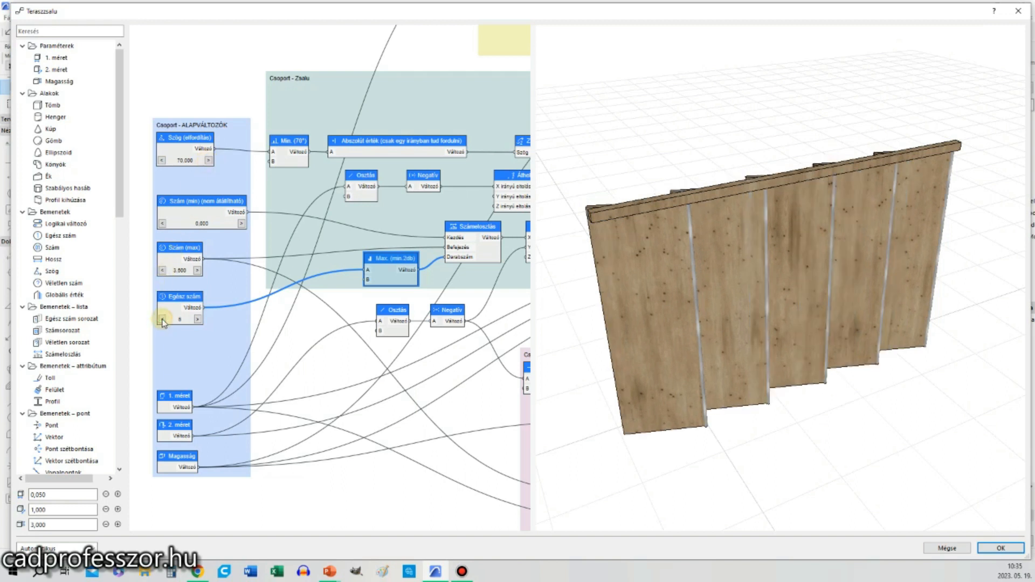
{"action": "left_click", "coordinate": [162, 320]}
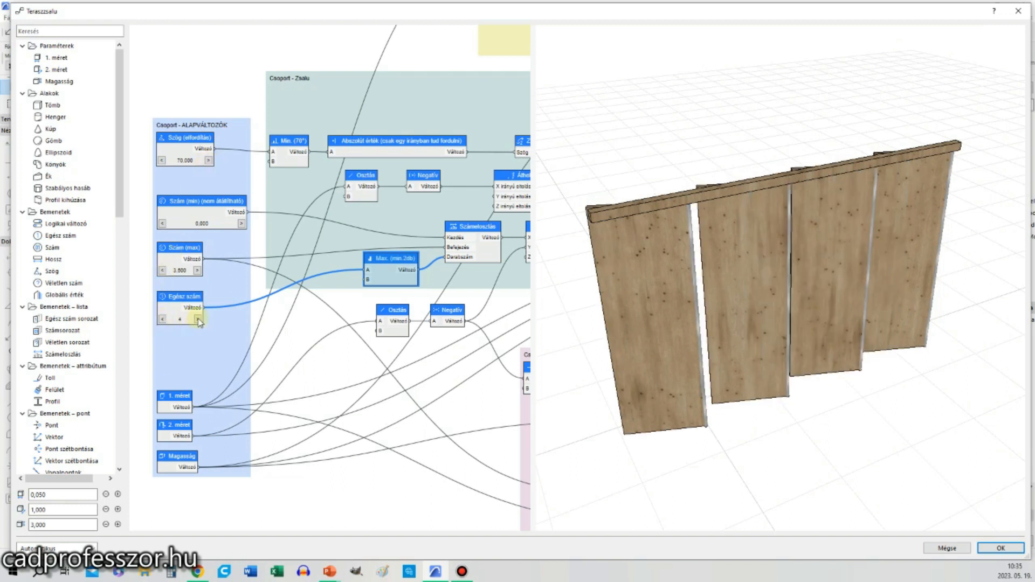
{"action": "left_click", "coordinate": [197, 320]}
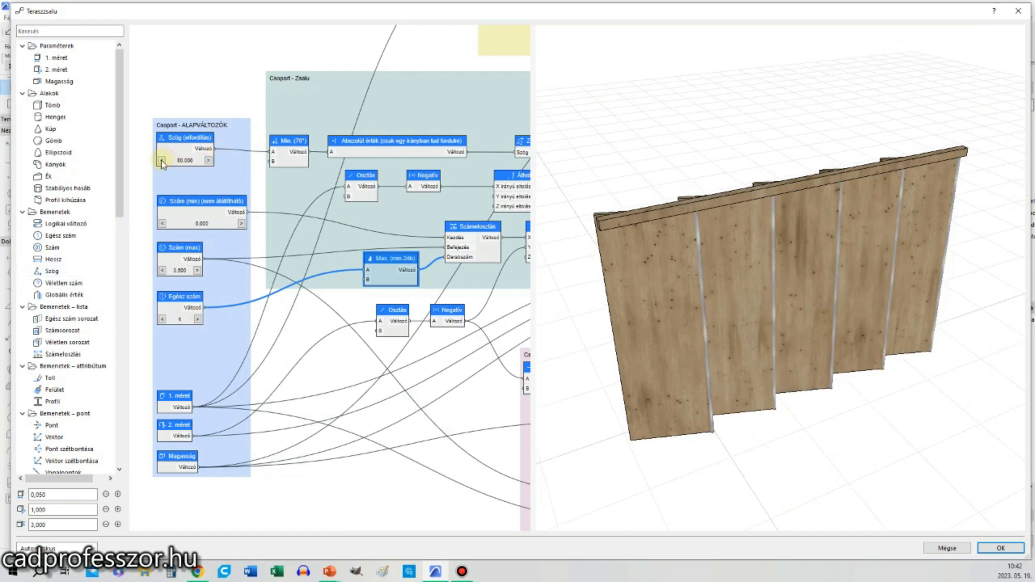
Lower the Szög (elfordítás) base variable to 10 to open the five panels.
{"action": "left_click", "coordinate": [162, 160]}
{"action": "left_click", "coordinate": [161, 160]}
{"action": "left_click", "coordinate": [162, 160]}
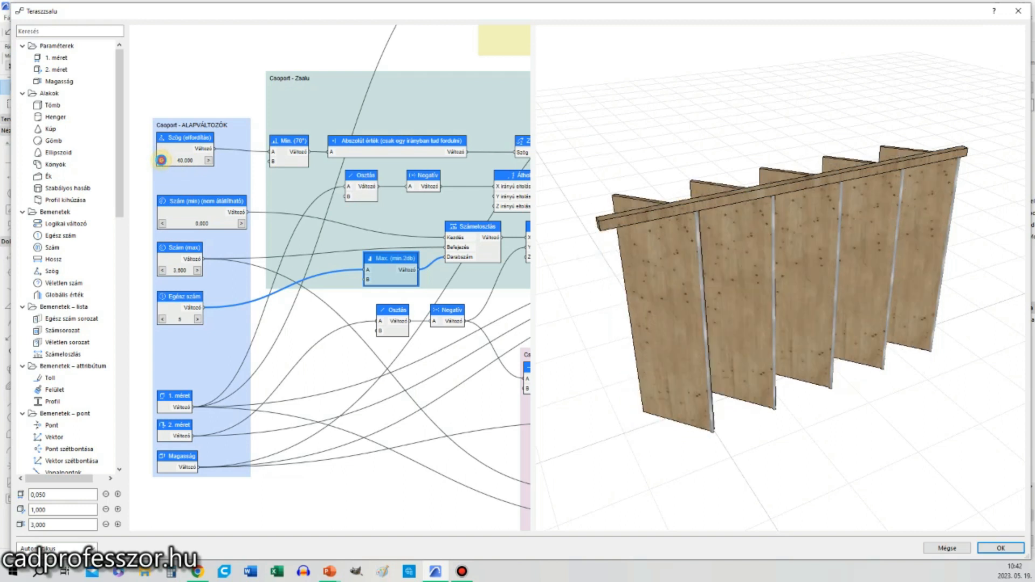
{"action": "left_click", "coordinate": [162, 160]}
{"action": "left_click", "coordinate": [162, 160]}
{"action": "left_click", "coordinate": [161, 160]}
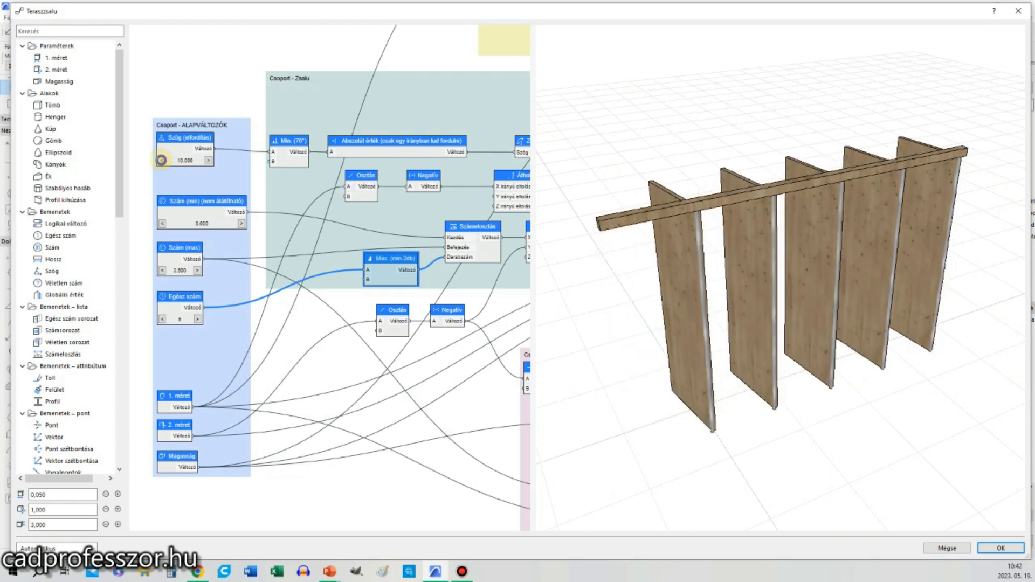
Raise the Szög (elfordítás) base variable to 60 to close the five panels again.
{"action": "left_click", "coordinate": [208, 160]}
{"action": "left_click", "coordinate": [208, 160]}
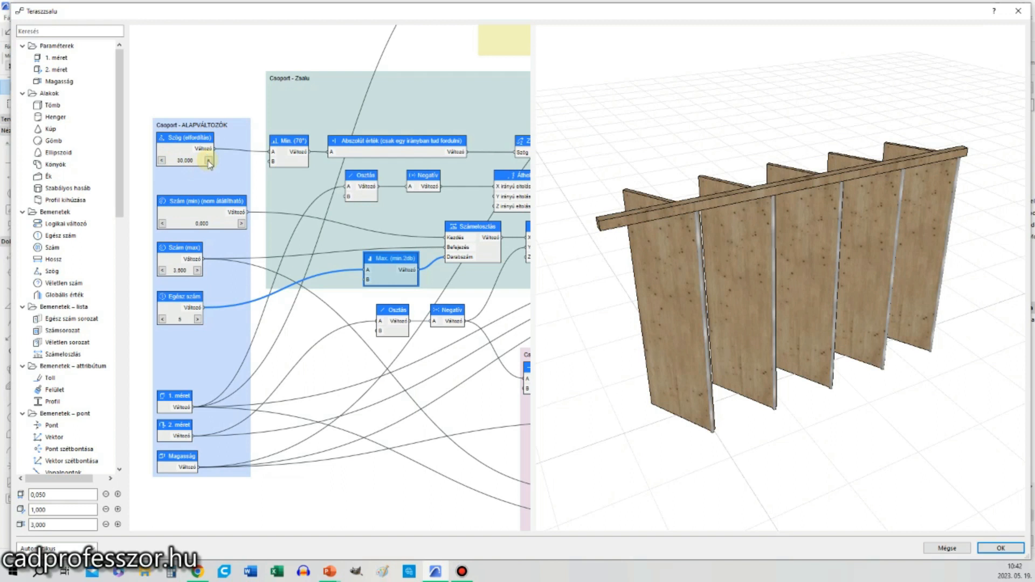
{"action": "left_click", "coordinate": [208, 161]}
{"action": "left_click", "coordinate": [208, 160]}
{"action": "left_click", "coordinate": [208, 160]}
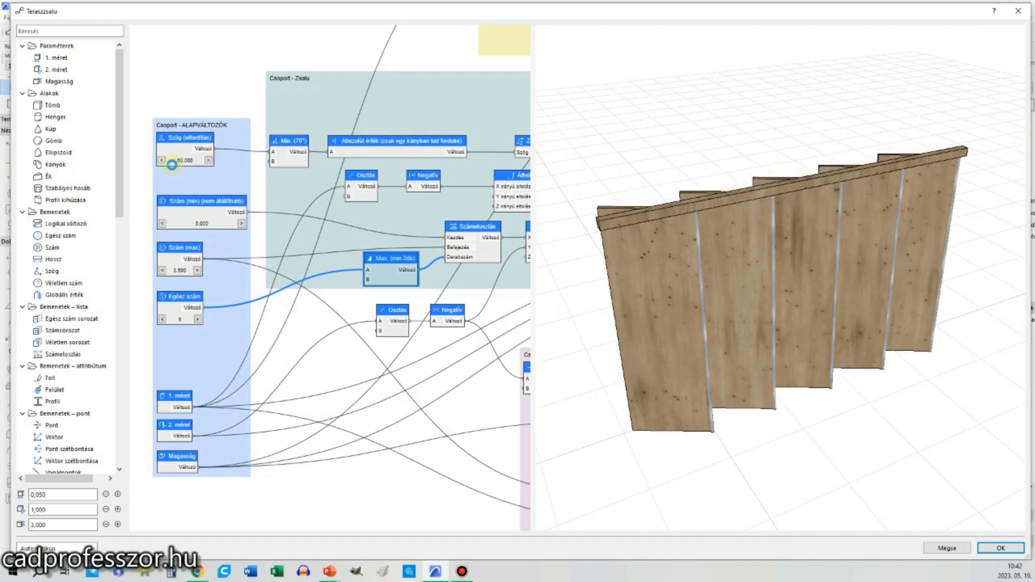
Return the Szög (elfordítás) base variable to 0 so the panels are fully open.
{"action": "left_click", "coordinate": [162, 160]}
{"action": "left_click", "coordinate": [162, 160]}
{"action": "left_click", "coordinate": [162, 161]}
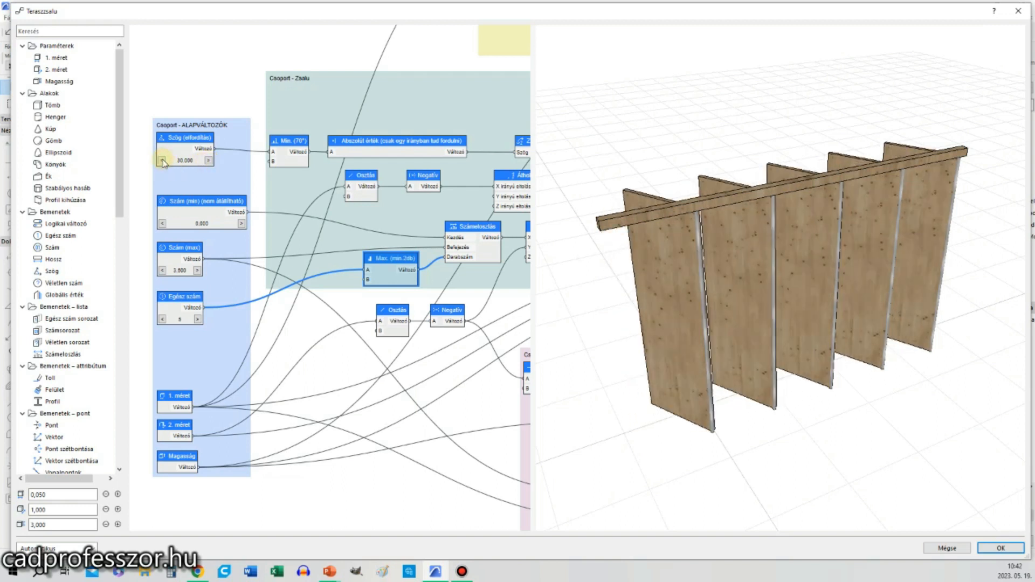
{"action": "left_click", "coordinate": [162, 160]}
{"action": "left_click", "coordinate": [162, 160]}
{"action": "left_click", "coordinate": [161, 160]}
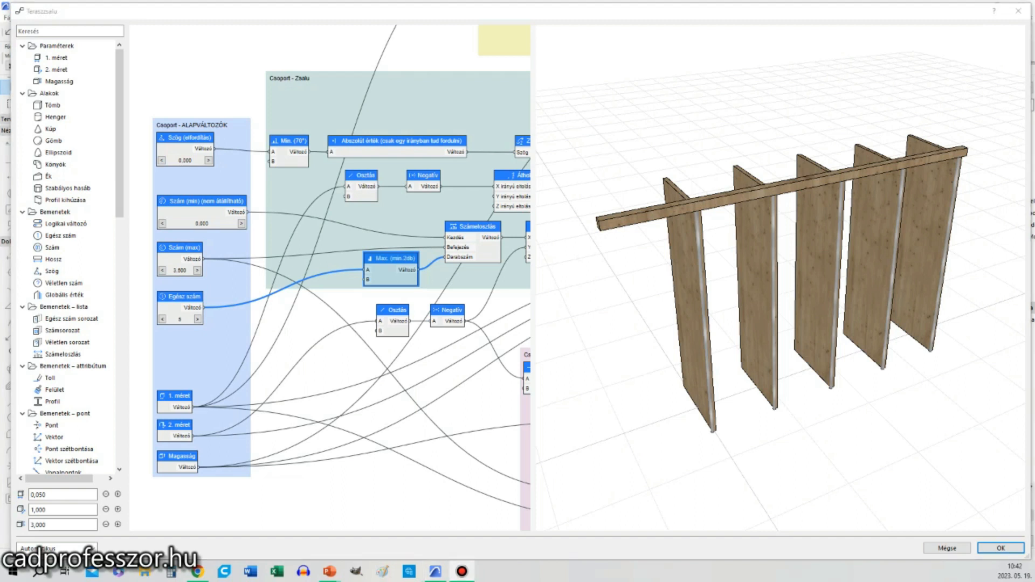
Examine the node settings of Szám (min) (nem átállítható) and Számelosztás, and close both without changes.
{"action": "left_click", "coordinate": [341, 295]}
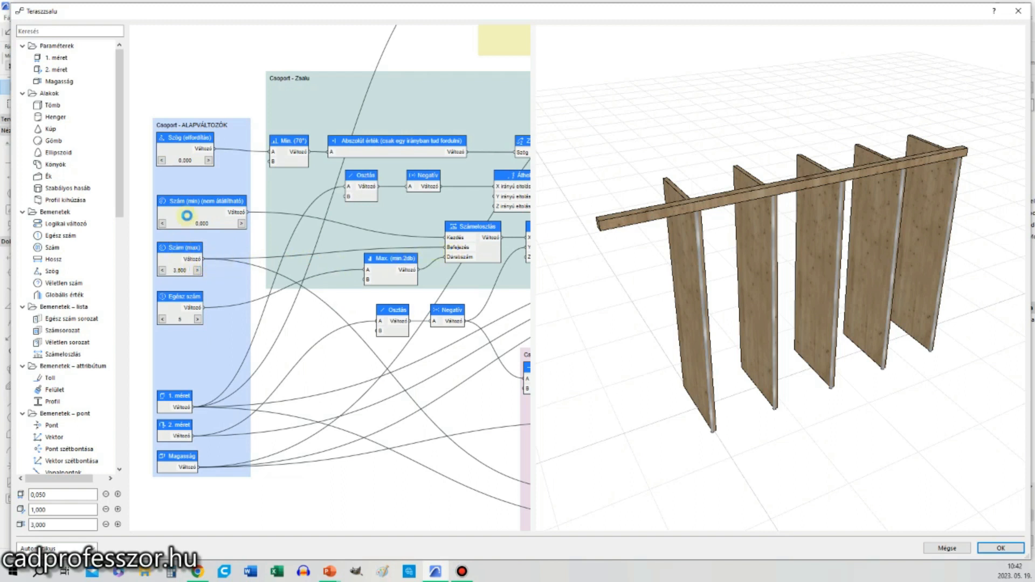
{"action": "double_click", "coordinate": [185, 204]}
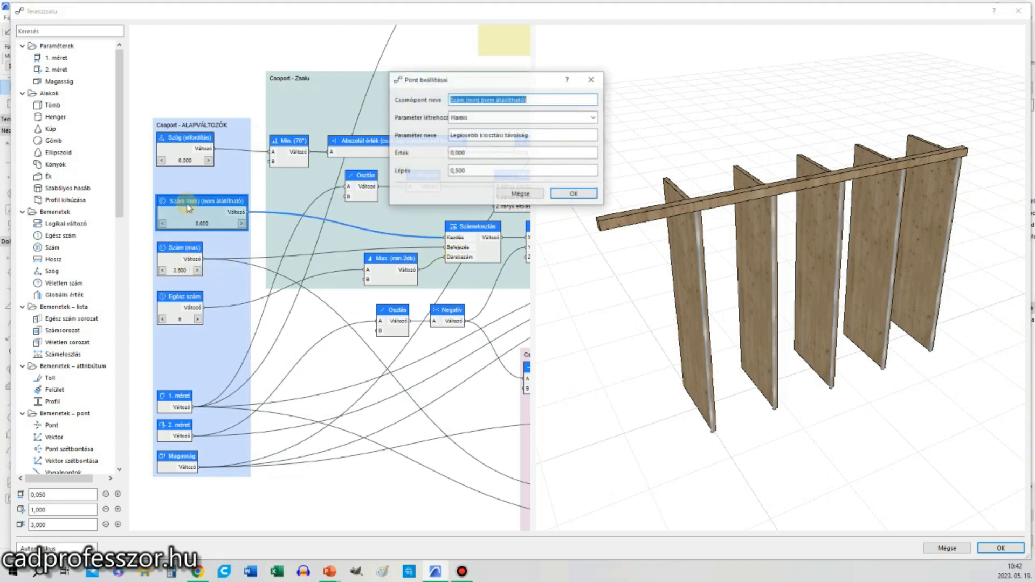
{"action": "left_click", "coordinate": [471, 119]}
{"action": "left_click", "coordinate": [472, 119]}
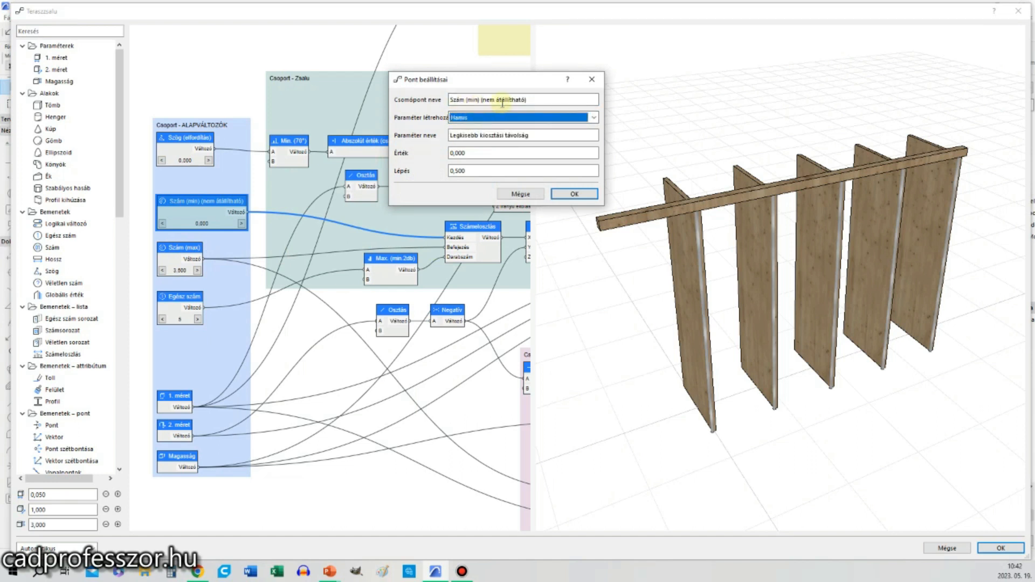
{"action": "left_click_drag", "start_coordinate": [531, 100], "coordinate": [492, 101]}
{"action": "left_click", "coordinate": [539, 100]}
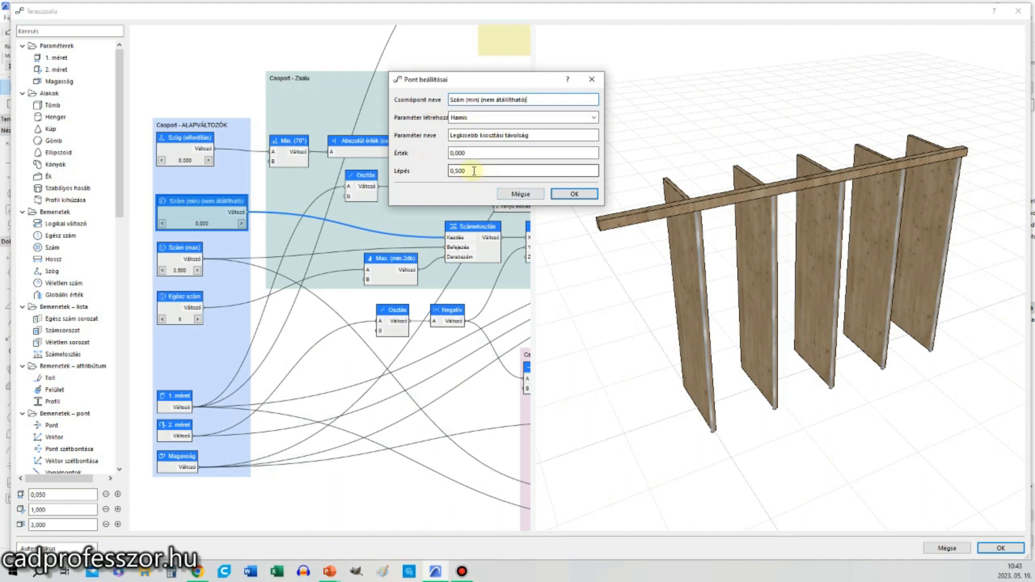
{"action": "left_click", "coordinate": [520, 193]}
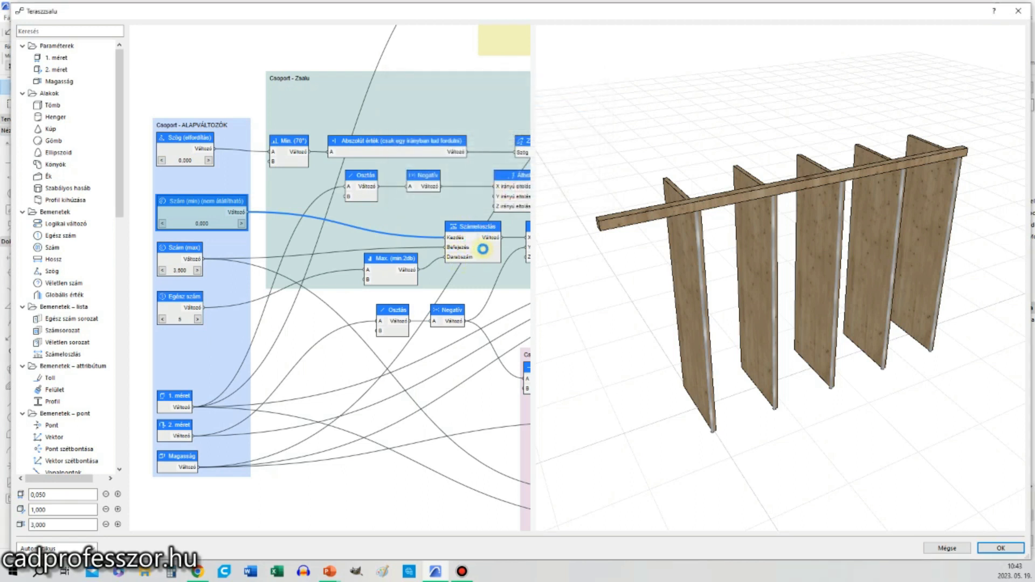
{"action": "double_click", "coordinate": [482, 248]}
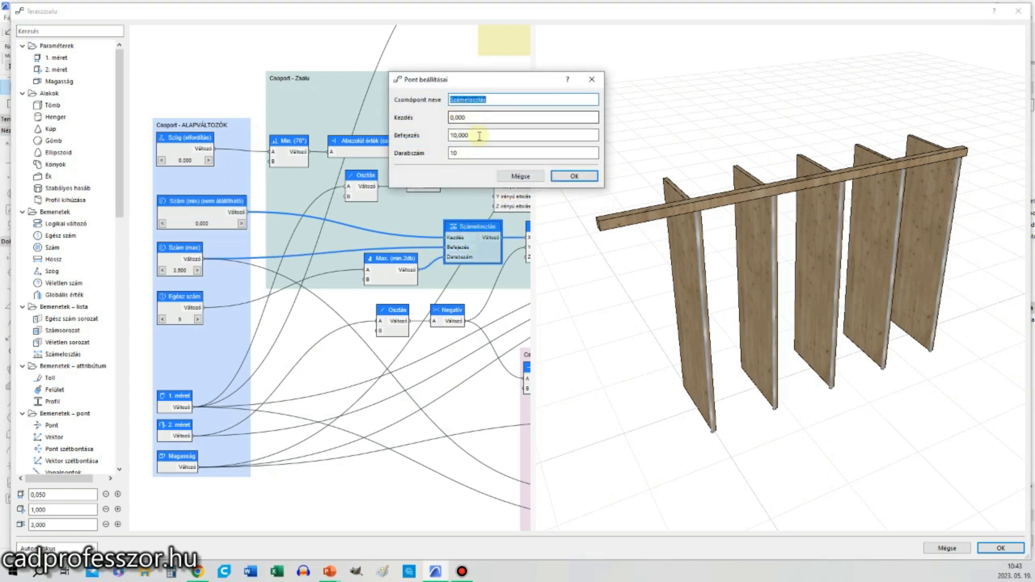
{"action": "left_click", "coordinate": [518, 177]}
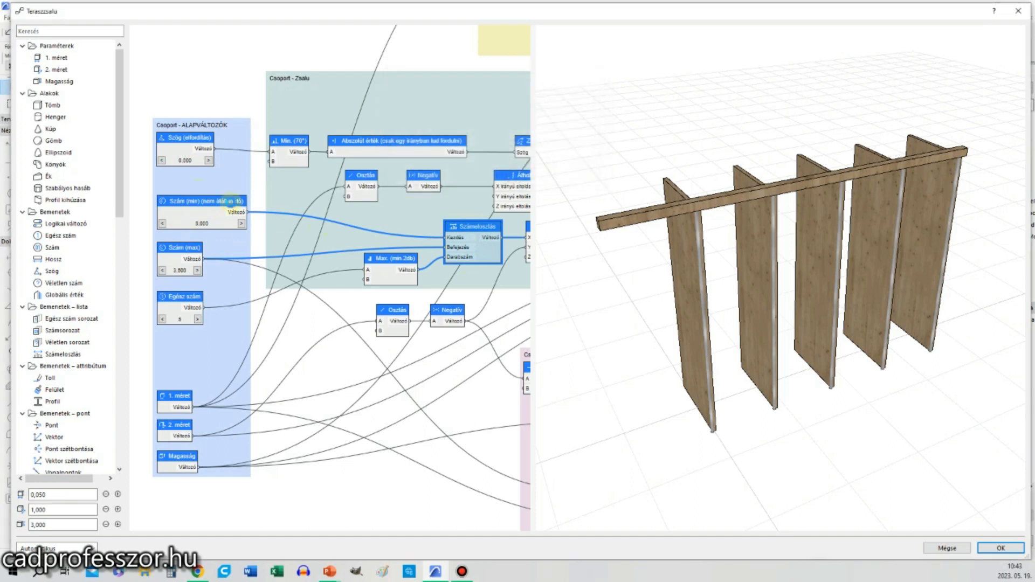
Examine the node settings of the Szám (max) base variable and close them without changes.
{"action": "left_click", "coordinate": [205, 186]}
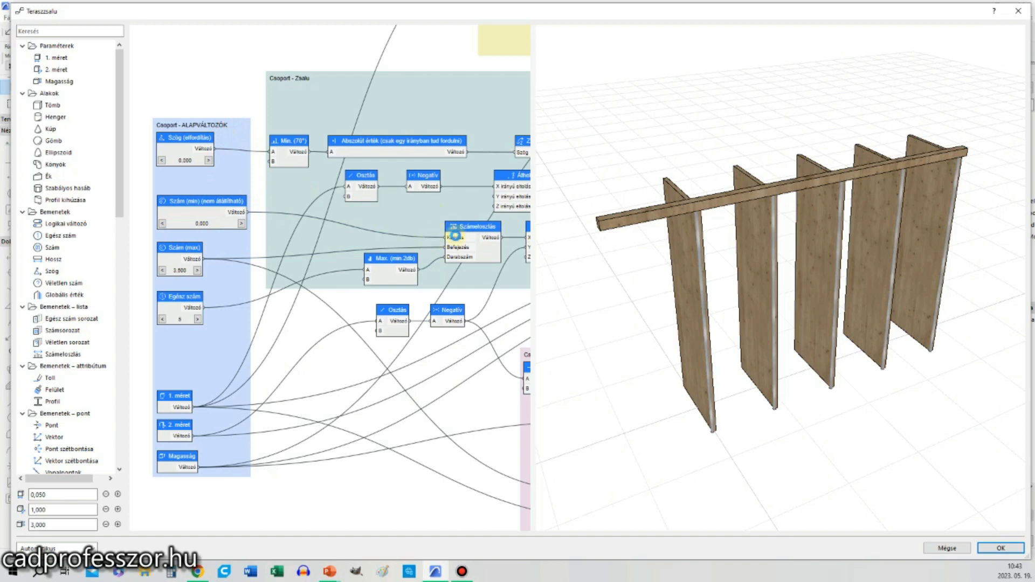
{"action": "double_click", "coordinate": [183, 247]}
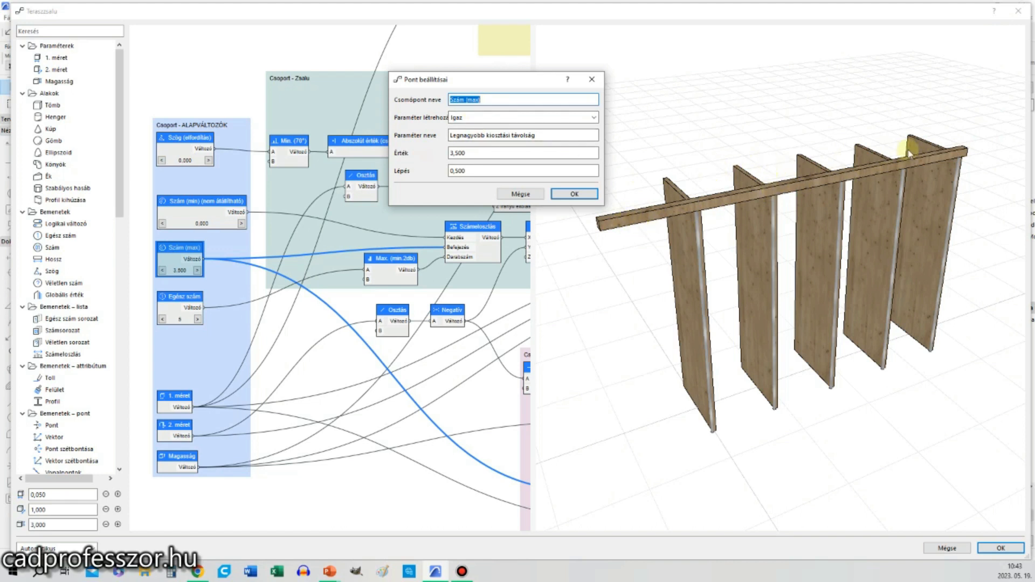
{"action": "left_click", "coordinate": [515, 153]}
{"action": "left_click", "coordinate": [512, 193]}
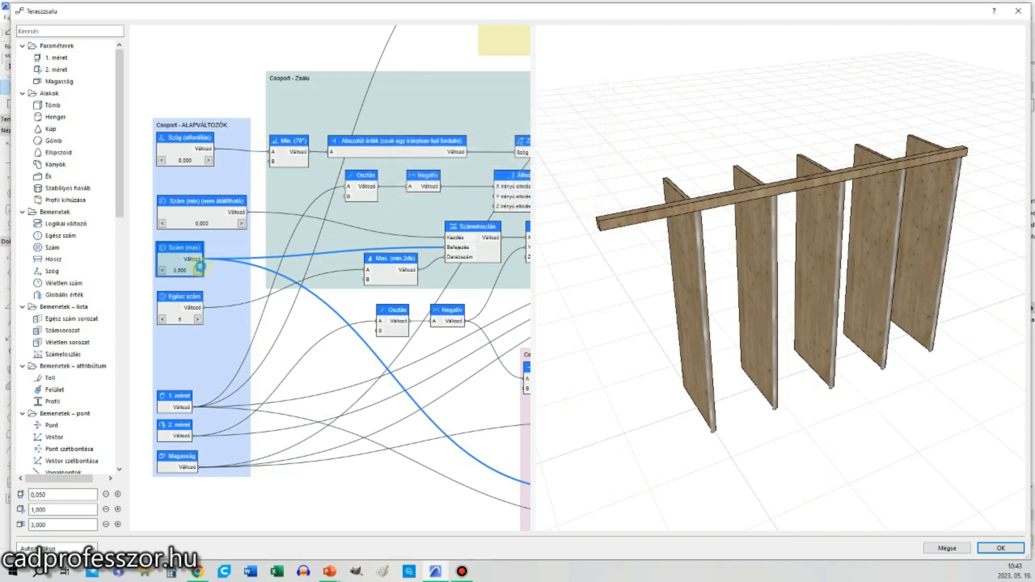
Raise the Szám (max) base variable to 5,000 and the Egész szám panel count to 7.
{"action": "left_click", "coordinate": [195, 271]}
{"action": "left_click", "coordinate": [196, 270]}
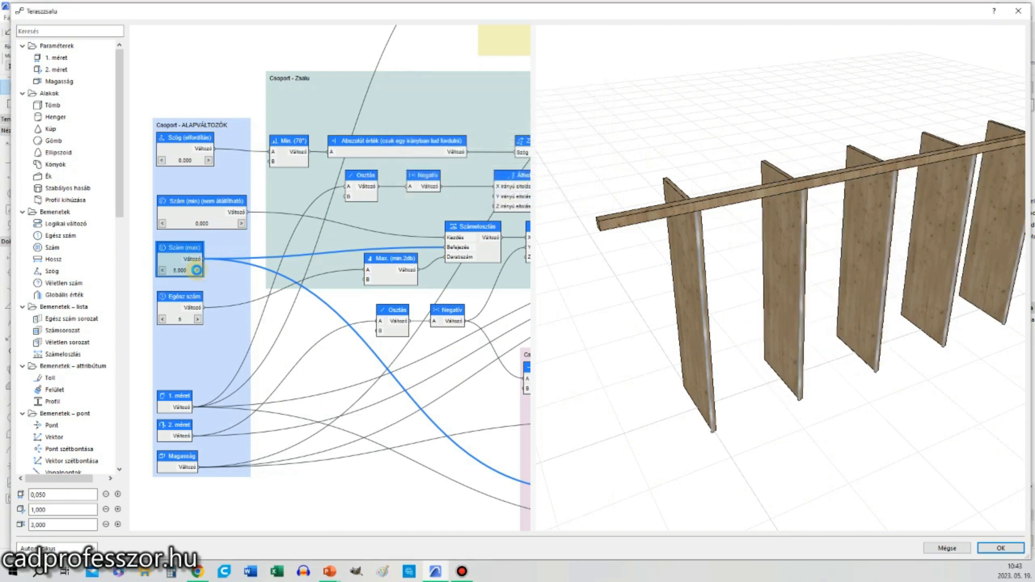
{"action": "left_click", "coordinate": [197, 319]}
Return the Egész szám panel count to 5 and the Szám (max) base variable to 3,500.
{"action": "left_click", "coordinate": [163, 319]}
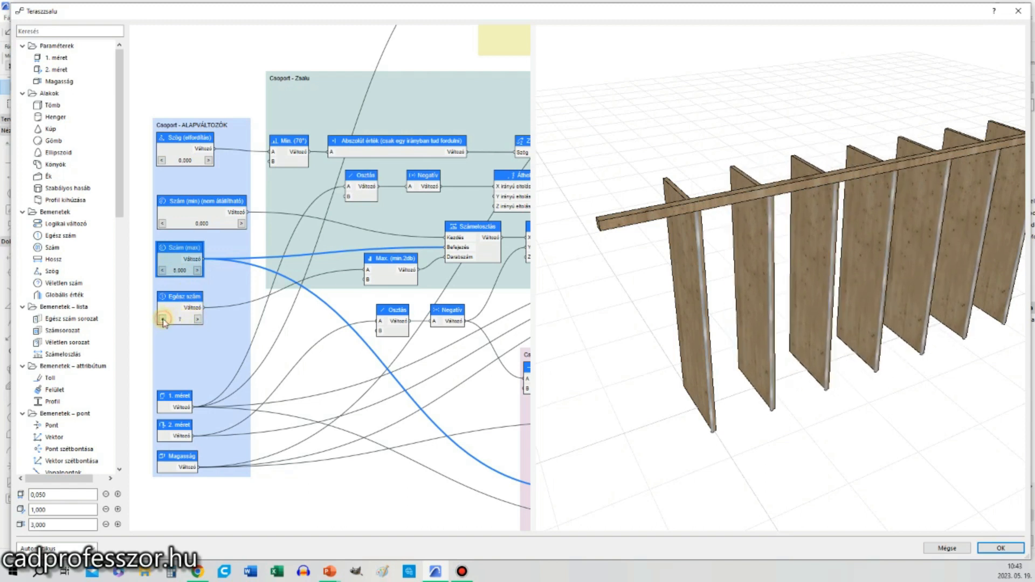
{"action": "left_click", "coordinate": [163, 318]}
{"action": "left_click", "coordinate": [163, 318]}
{"action": "left_click", "coordinate": [162, 272]}
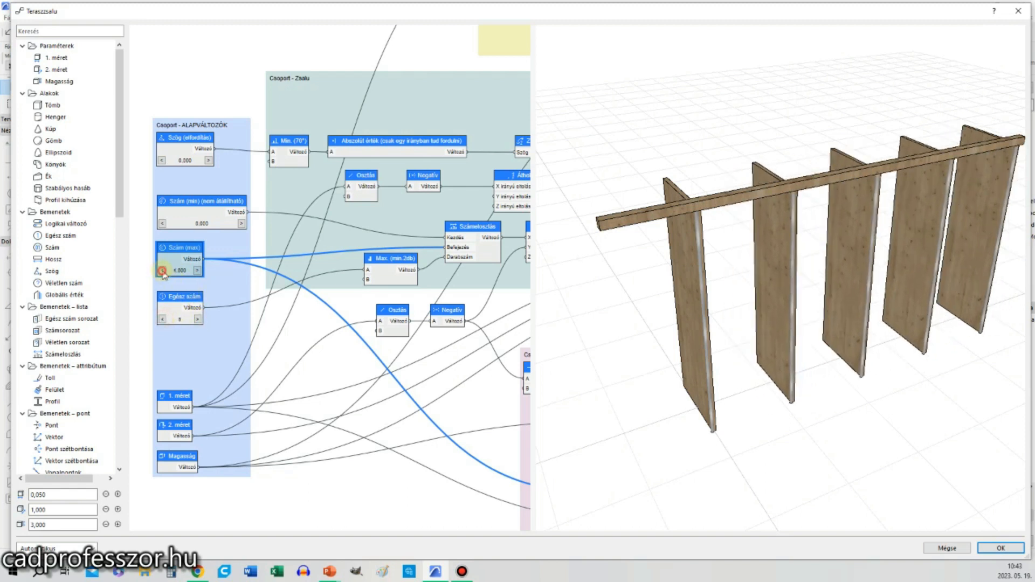
{"action": "left_click", "coordinate": [162, 271]}
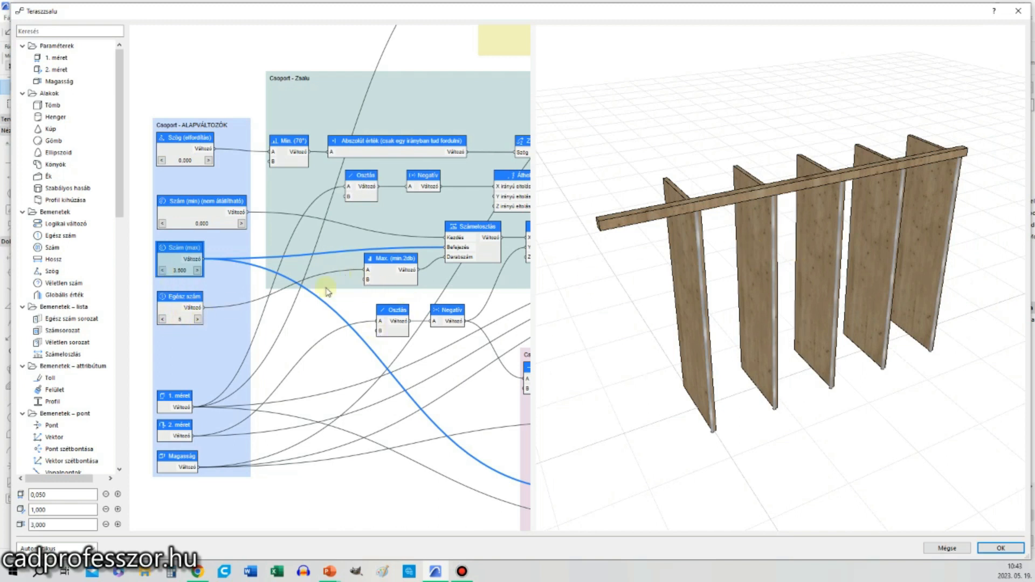
Examine how the Számelosztás, Áthelyezés and Kombináció nodes feed the Zsaluelem shape in the Zsalu group.
{"action": "left_click", "coordinate": [302, 335]}
{"action": "scroll", "coordinate": [409, 330], "scroll_direction": "down", "scroll_amount": 4}
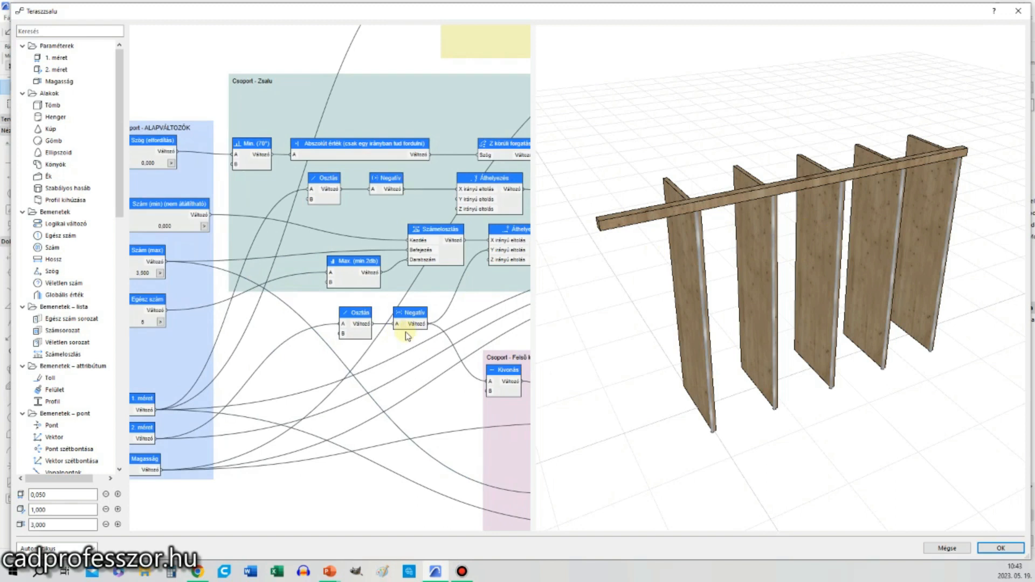
{"action": "scroll", "coordinate": [414, 263], "scroll_direction": "up", "scroll_amount": 4}
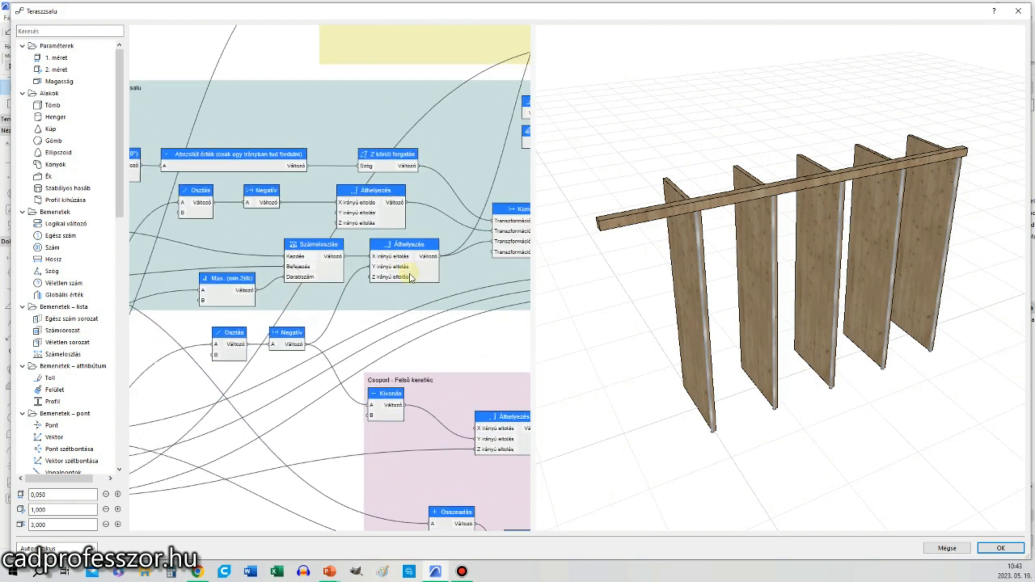
{"action": "mouse_move", "coordinate": [201, 303]}
{"action": "middle_mouse_down"}
{"action": "mouse_move", "coordinate": [391, 262]}
{"action": "mouse_move", "coordinate": [206, 296]}
{"action": "middle_mouse_up"}
{"action": "middle_click_drag", "start_coordinate": [414, 260], "coordinate": [345, 265]}
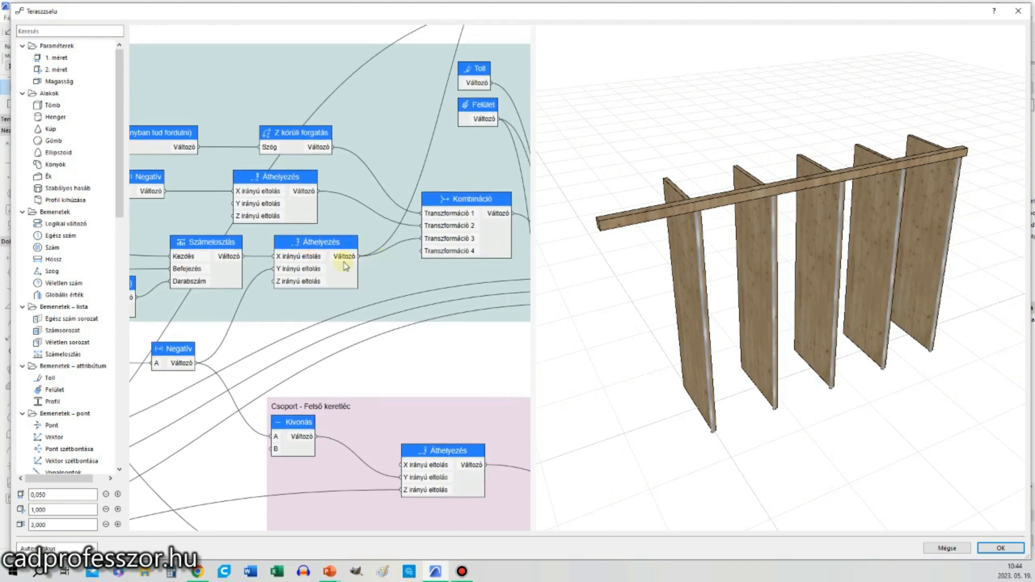
{"action": "middle_click_drag", "start_coordinate": [418, 272], "coordinate": [320, 279]}
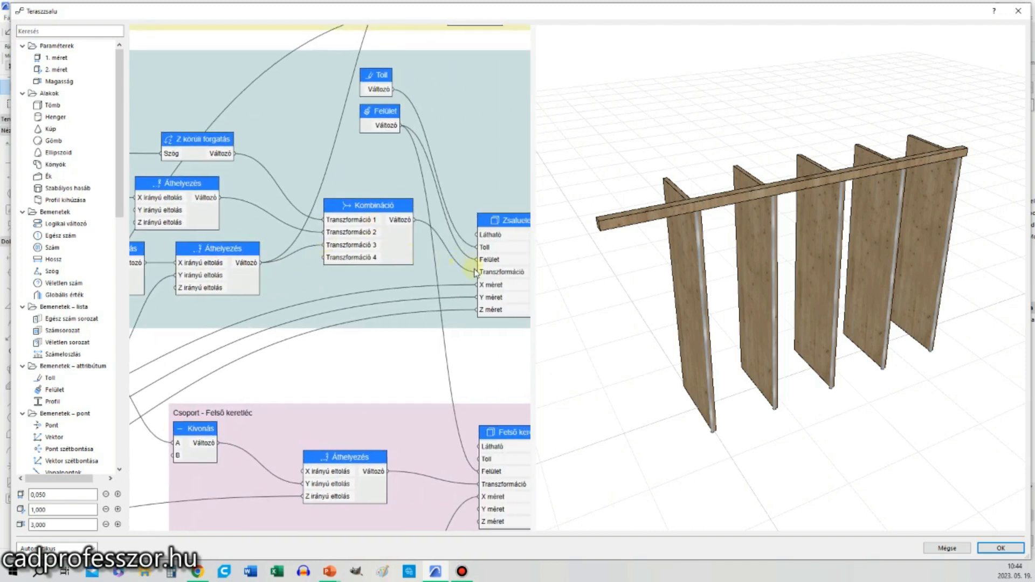
{"action": "middle_click_drag", "start_coordinate": [334, 322], "coordinate": [455, 270]}
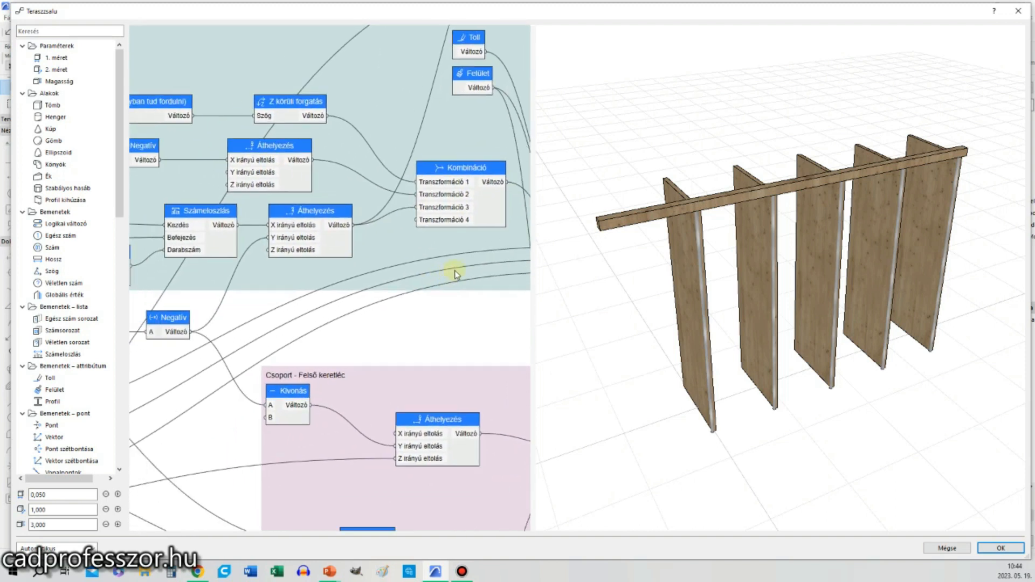
{"action": "scroll", "coordinate": [370, 273], "scroll_direction": "down", "scroll_amount": 5}
{"action": "mouse_move", "coordinate": [332, 290]}
{"action": "middle_mouse_down"}
{"action": "mouse_move", "coordinate": [343, 275]}
{"action": "mouse_move", "coordinate": [336, 293]}
{"action": "middle_mouse_up"}
{"action": "middle_click_drag", "start_coordinate": [439, 365], "coordinate": [388, 402]}
{"action": "scroll", "coordinate": [327, 345], "scroll_direction": "down", "scroll_amount": 1}
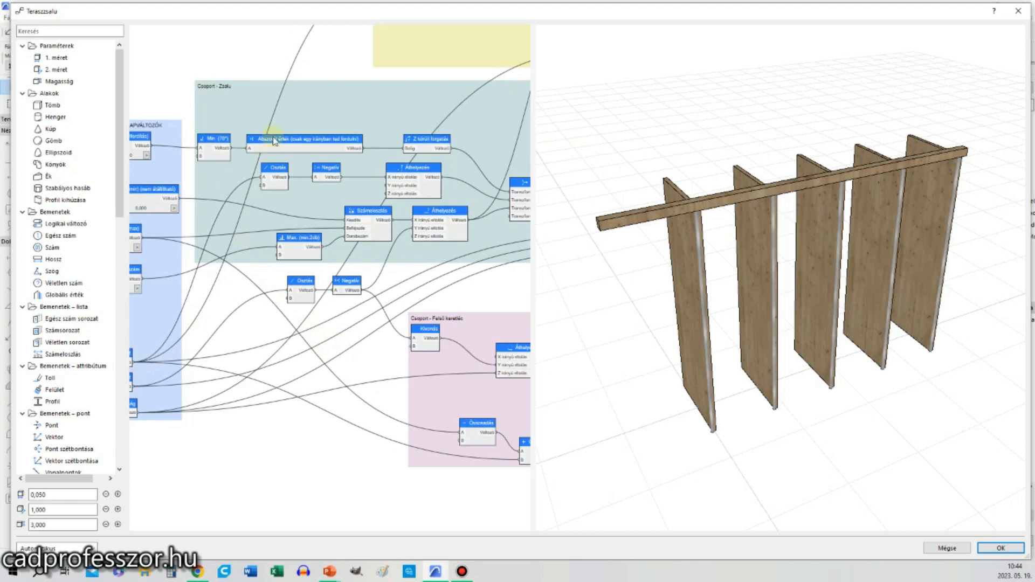
Examine the Forgórúd shape node in its group and the matching rods along the panel edges in the 3D preview.
{"action": "scroll", "coordinate": [396, 345], "scroll_direction": "down", "scroll_amount": 1}
{"action": "middle_click_drag", "start_coordinate": [431, 300], "coordinate": [325, 380]}
{"action": "scroll", "coordinate": [354, 375], "scroll_direction": "down", "scroll_amount": 2}
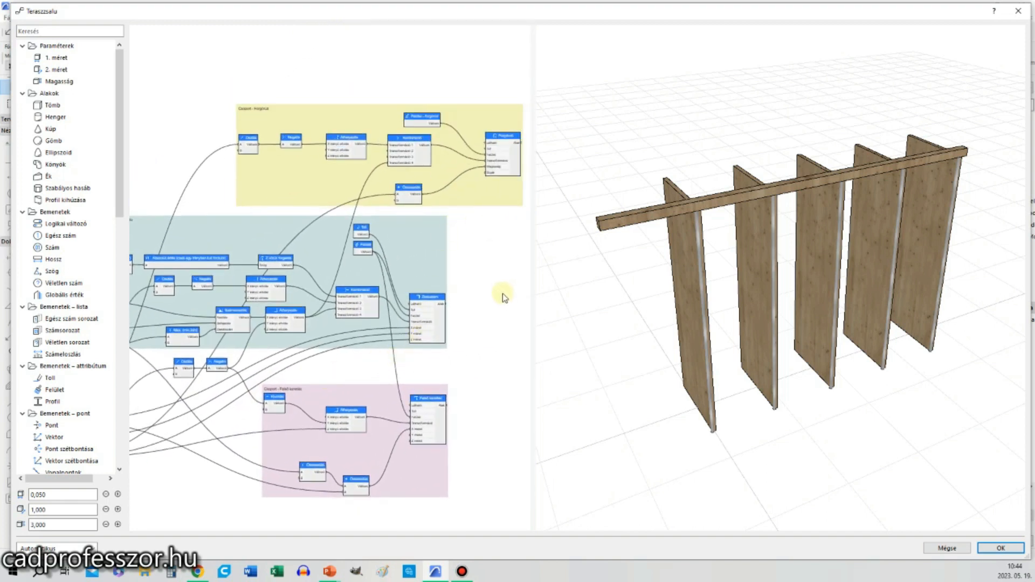
{"action": "scroll", "coordinate": [442, 210], "scroll_direction": "up", "scroll_amount": 5}
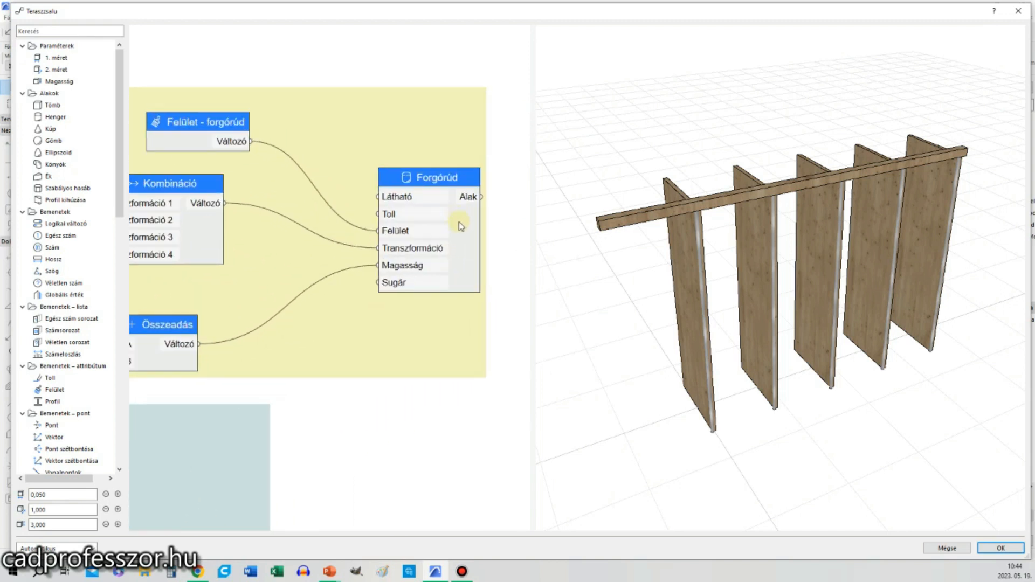
{"action": "scroll", "coordinate": [686, 351], "scroll_direction": "up", "scroll_amount": 5}
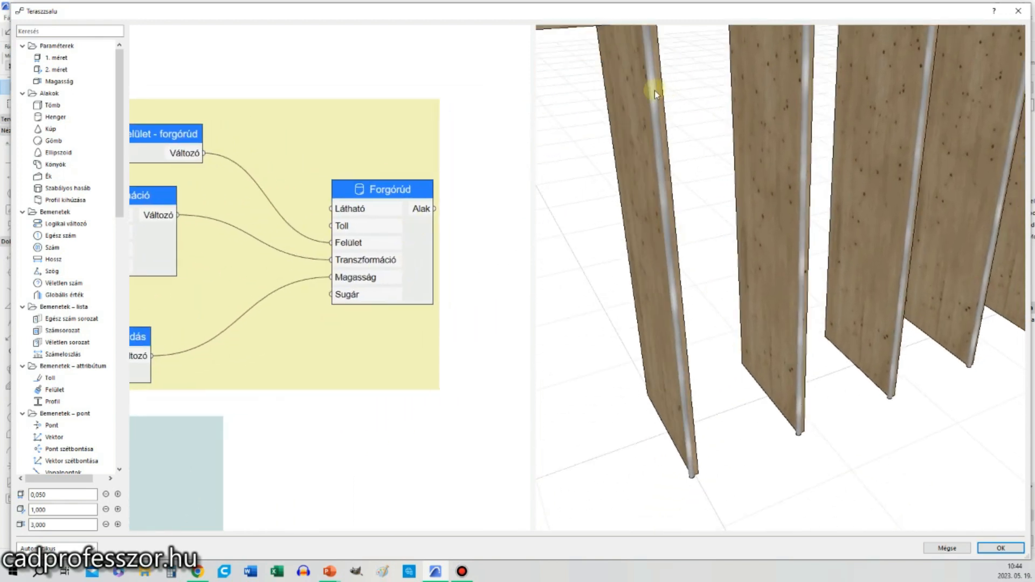
{"action": "scroll", "coordinate": [676, 318], "scroll_direction": "down", "scroll_amount": 4}
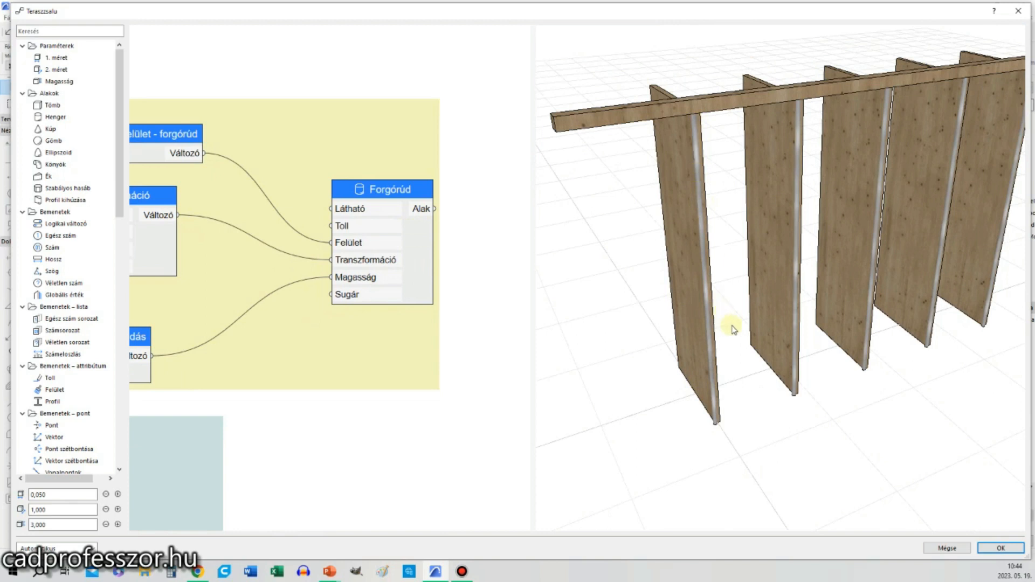
{"action": "scroll", "coordinate": [749, 333], "scroll_direction": "up", "scroll_amount": 2}
{"action": "scroll", "coordinate": [742, 356], "scroll_direction": "down", "scroll_amount": 3}
{"action": "scroll", "coordinate": [750, 345], "scroll_direction": "up", "scroll_amount": 3}
{"action": "scroll", "coordinate": [754, 343], "scroll_direction": "down", "scroll_amount": 2}
{"action": "scroll", "coordinate": [771, 338], "scroll_direction": "up", "scroll_amount": 2}
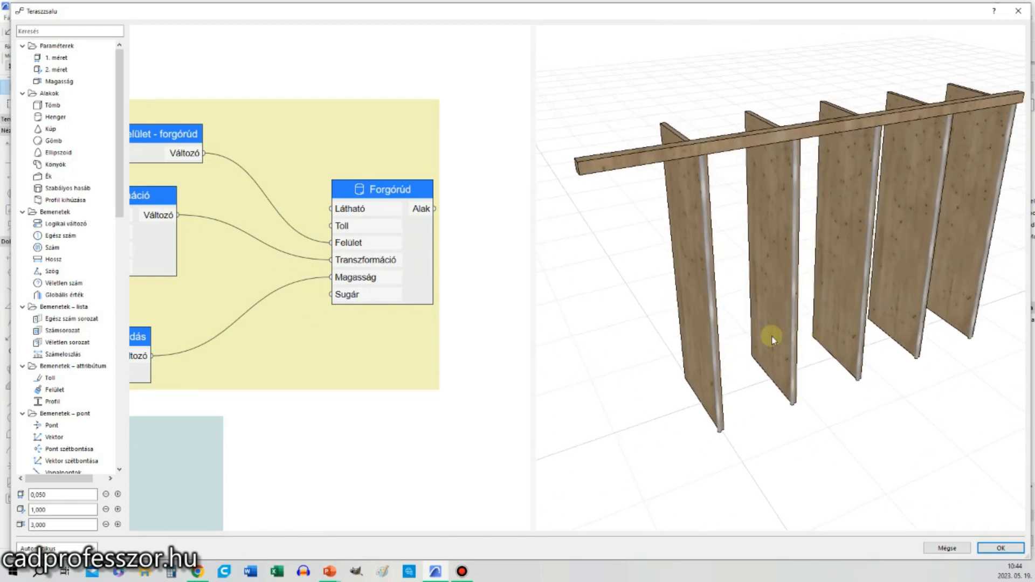
Widen the node graph area at the expense of the 3D preview to show the whole Forgórúd group.
{"action": "left_click_drag", "start_coordinate": [533, 272], "coordinate": [809, 270]}
{"action": "middle_click_drag", "start_coordinate": [555, 295], "coordinate": [689, 294]}
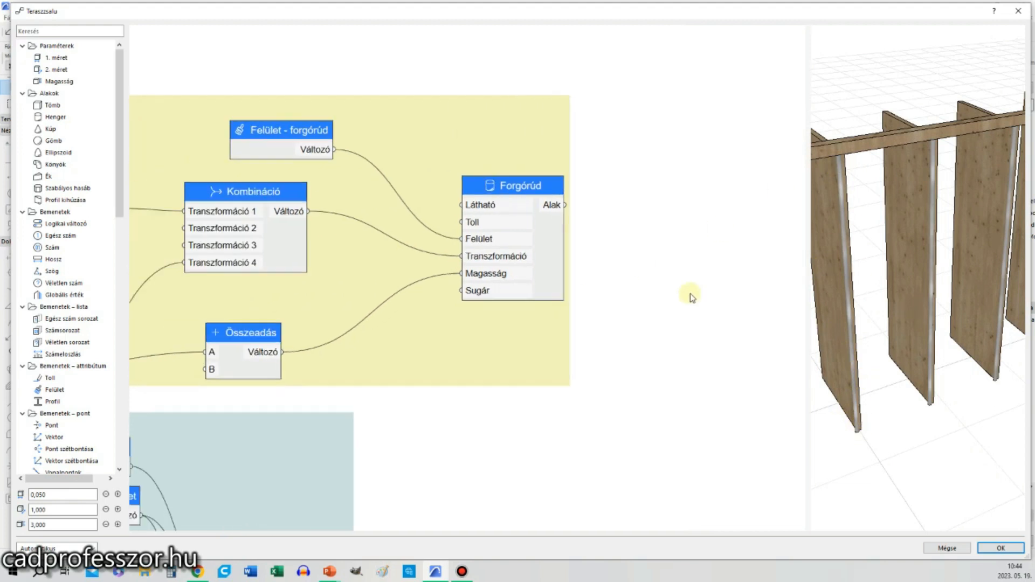
{"action": "scroll", "coordinate": [706, 300], "scroll_direction": "down", "scroll_amount": 3}
{"action": "scroll", "coordinate": [705, 303], "scroll_direction": "down", "scroll_amount": 1}
{"action": "scroll", "coordinate": [678, 345], "scroll_direction": "down", "scroll_amount": 1}
{"action": "scroll", "coordinate": [717, 302], "scroll_direction": "down", "scroll_amount": 2}
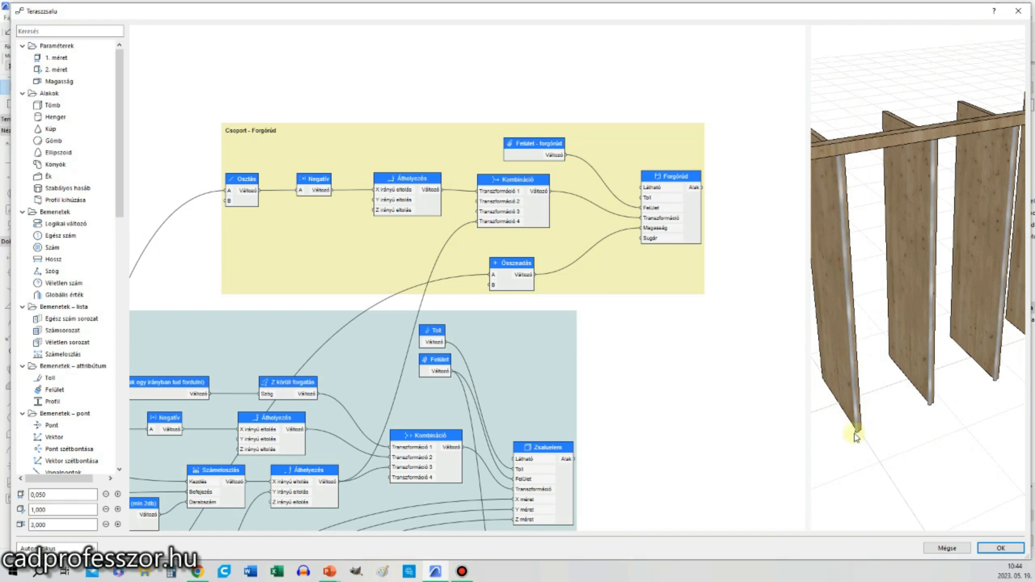
Examine the lower end of the rod in the 3D preview and the connections feeding the Forgórúd group.
{"action": "scroll", "coordinate": [863, 431], "scroll_direction": "up", "scroll_amount": 4}
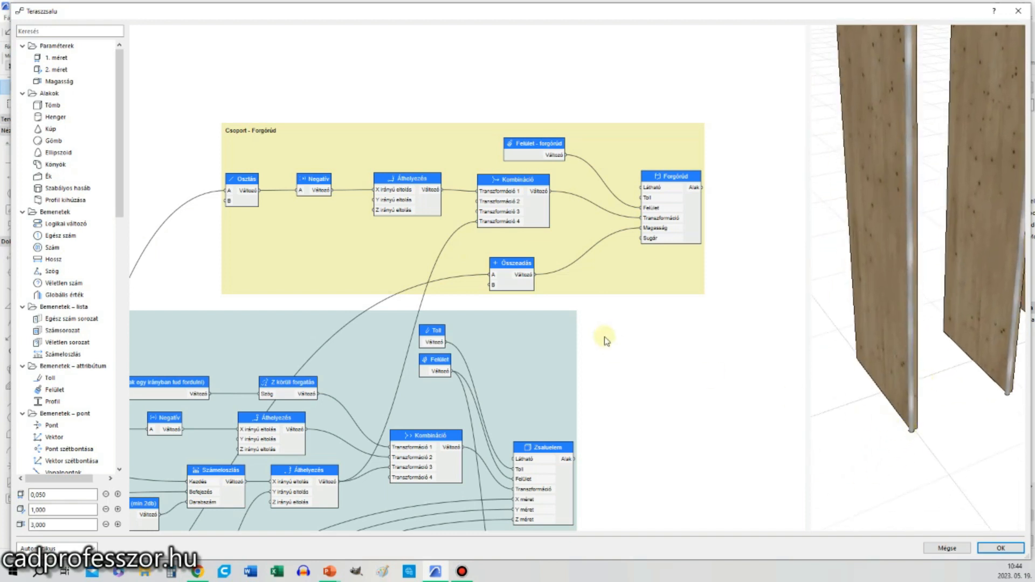
{"action": "scroll", "coordinate": [606, 341], "scroll_direction": "down", "scroll_amount": 4}
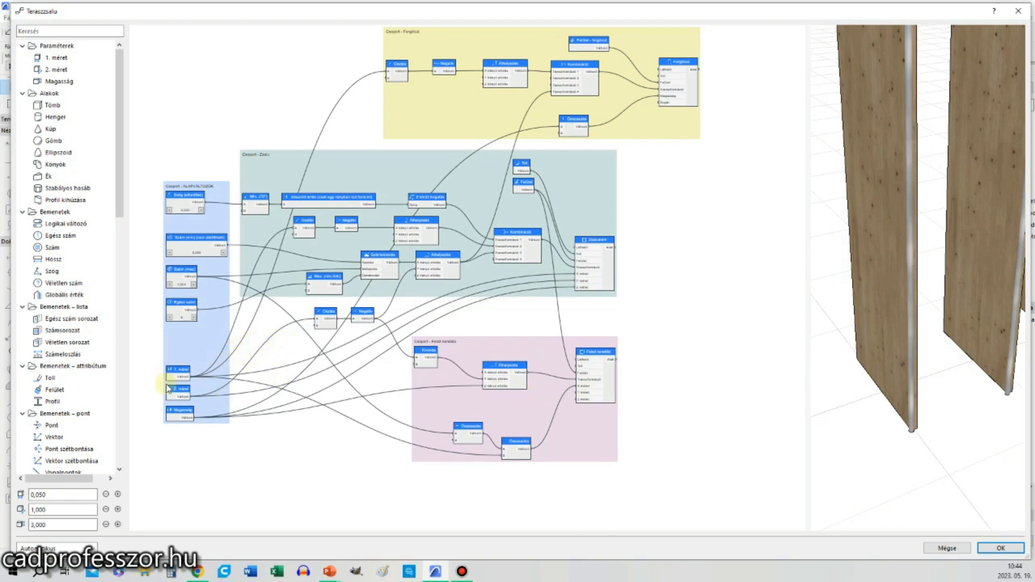
{"action": "middle_click_drag", "start_coordinate": [570, 67], "coordinate": [575, 128]}
{"action": "scroll", "coordinate": [702, 94], "scroll_direction": "up", "scroll_amount": 2}
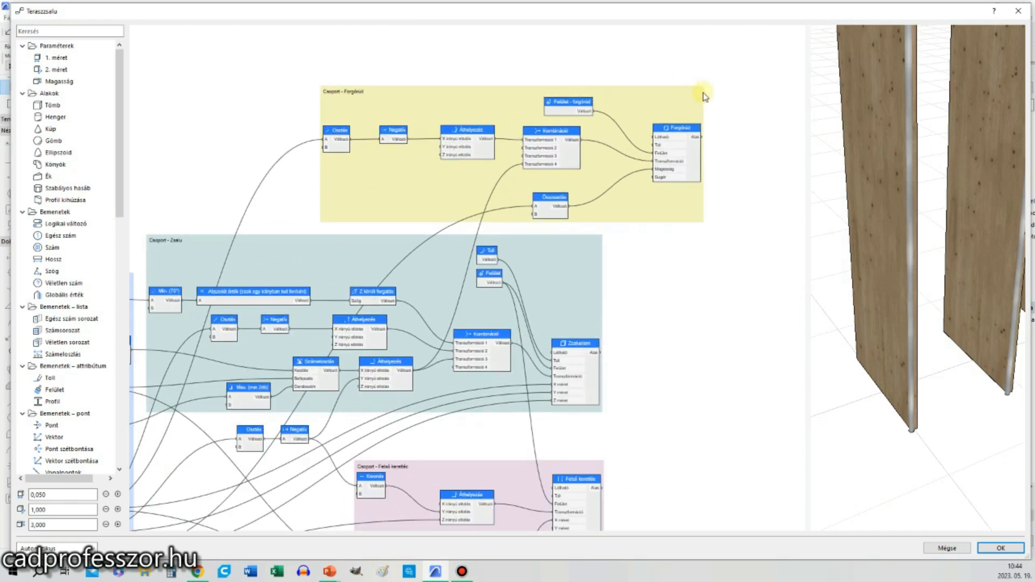
{"action": "scroll", "coordinate": [504, 156], "scroll_direction": "up", "scroll_amount": 1}
{"action": "middle_click_drag", "start_coordinate": [504, 157], "coordinate": [545, 167]}
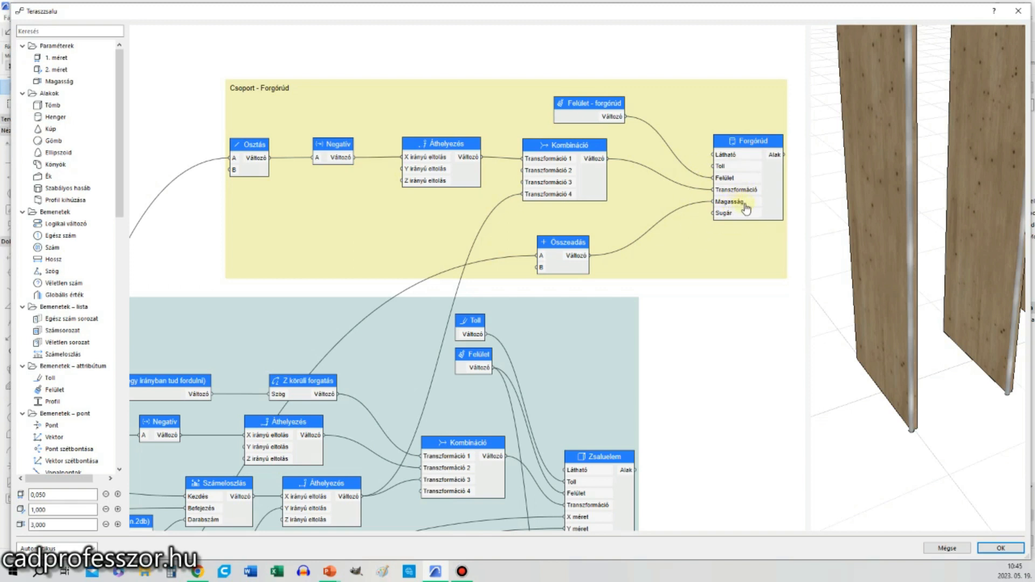
Examine the node settings of the Forgórúd shape, including its Sugár, and close them without changes.
{"action": "scroll", "coordinate": [787, 188], "scroll_direction": "up", "scroll_amount": 2}
{"action": "middle_click_drag", "start_coordinate": [787, 188], "coordinate": [729, 203]}
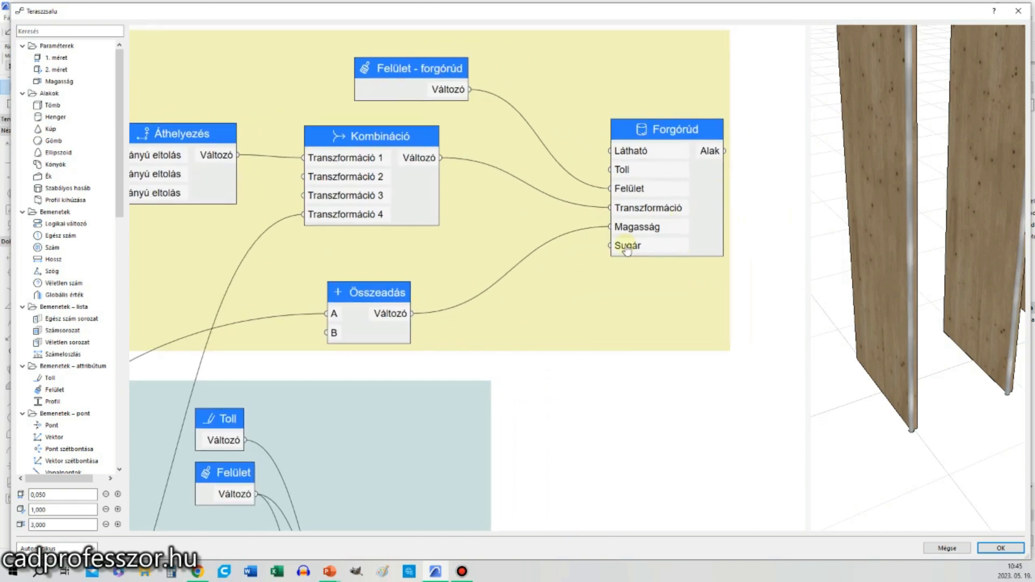
{"action": "double_click", "coordinate": [715, 233]}
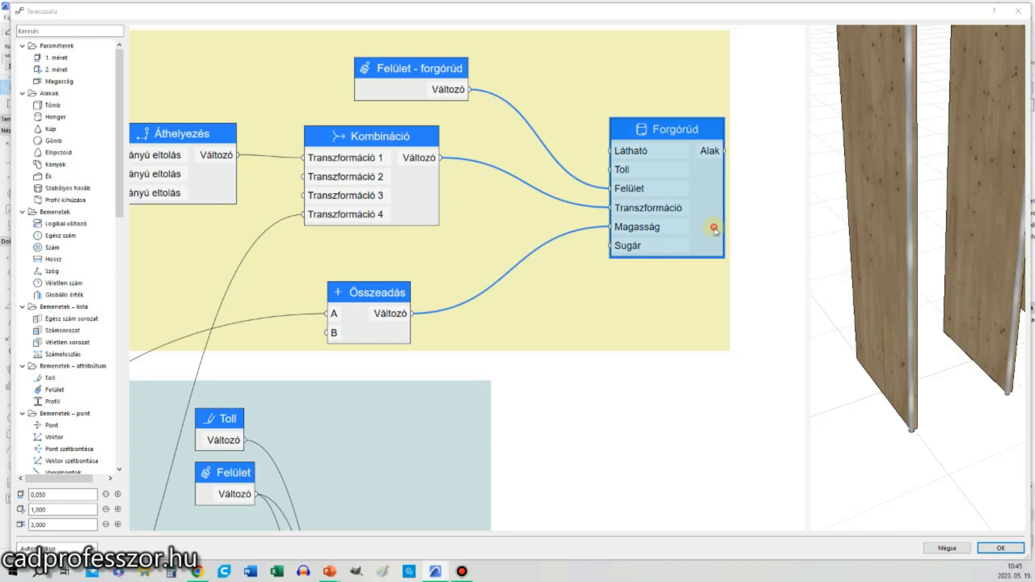
{"action": "double_click", "coordinate": [471, 197]}
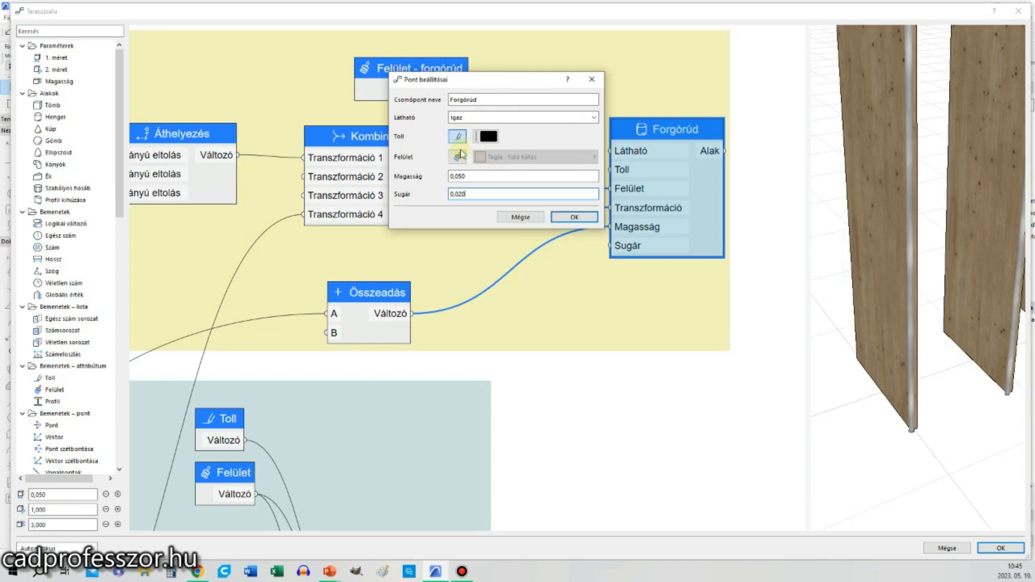
{"action": "left_click", "coordinate": [521, 218]}
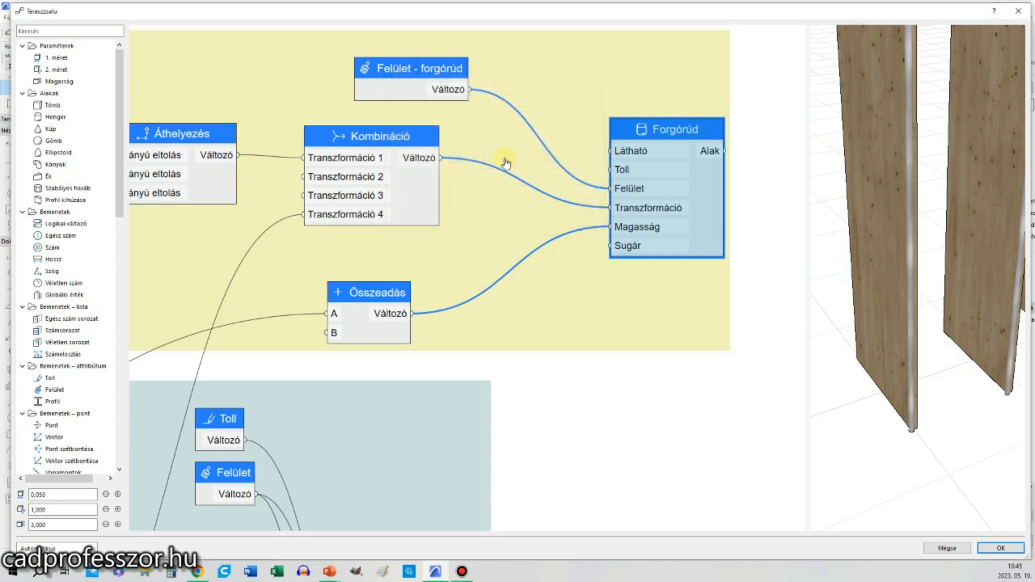
Examine the node settings of Felület - forgórúd, close them without changes and clear the node selection.
{"action": "scroll", "coordinate": [512, 103], "scroll_direction": "down", "scroll_amount": 1}
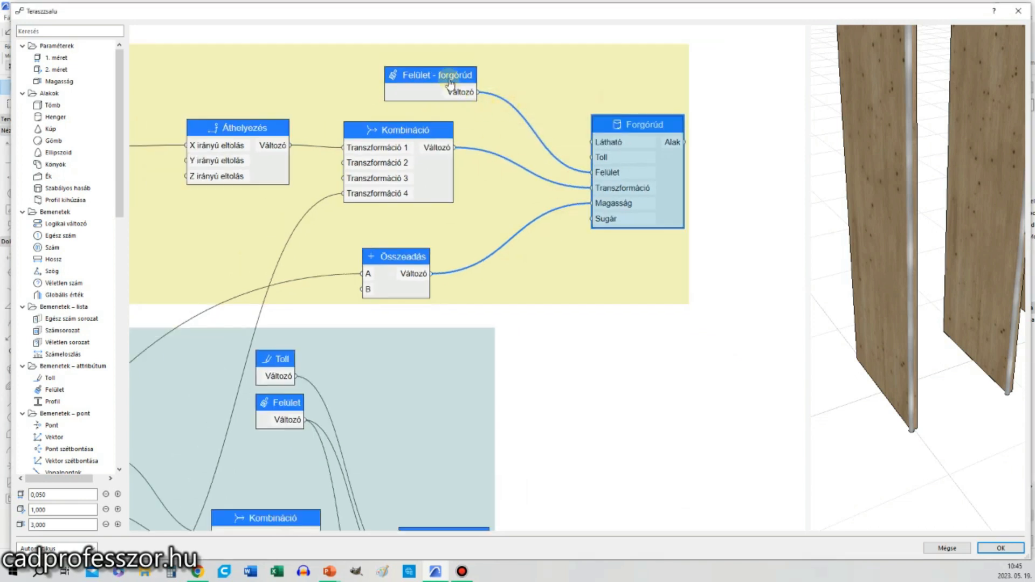
{"action": "double_click", "coordinate": [450, 90]}
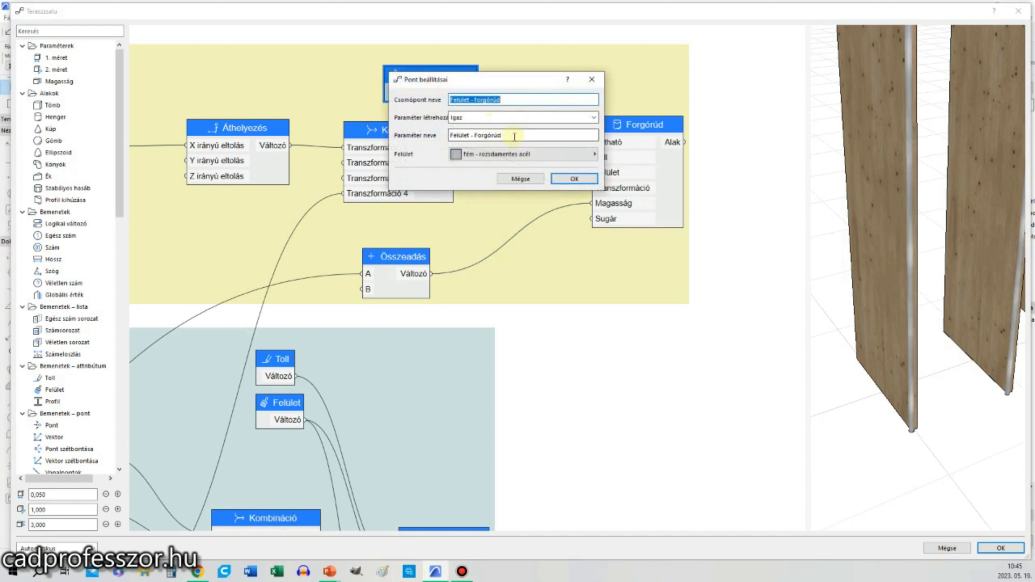
{"action": "left_click", "coordinate": [530, 183]}
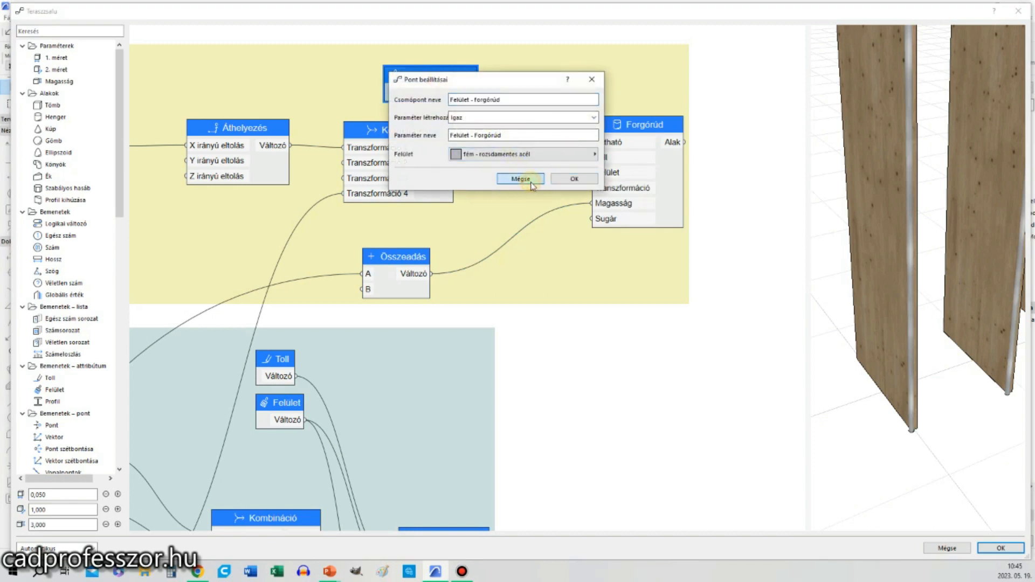
{"action": "left_click", "coordinate": [521, 179]}
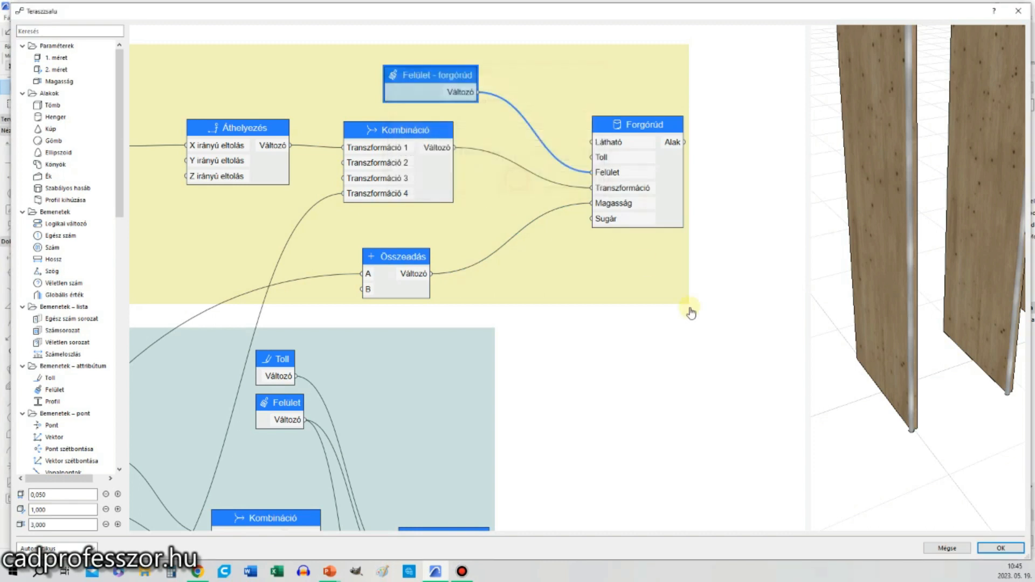
{"action": "left_click", "coordinate": [729, 268]}
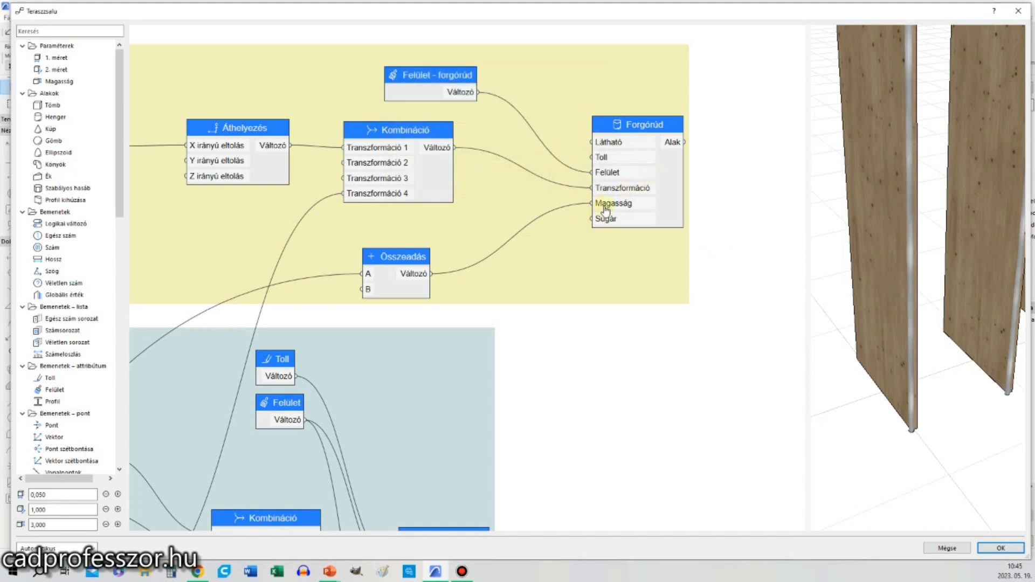
Trace the connection of the rod's Összeadás node back to the Magasság node among the base variables.
{"action": "scroll", "coordinate": [439, 271], "scroll_direction": "down", "scroll_amount": 2}
{"action": "middle_click_drag", "start_coordinate": [391, 296], "coordinate": [522, 245]}
{"action": "middle_click_drag", "start_coordinate": [354, 368], "coordinate": [521, 125]}
{"action": "middle_click_drag", "start_coordinate": [297, 383], "coordinate": [499, 260]}
{"action": "scroll", "coordinate": [327, 298], "scroll_direction": "up", "scroll_amount": 3}
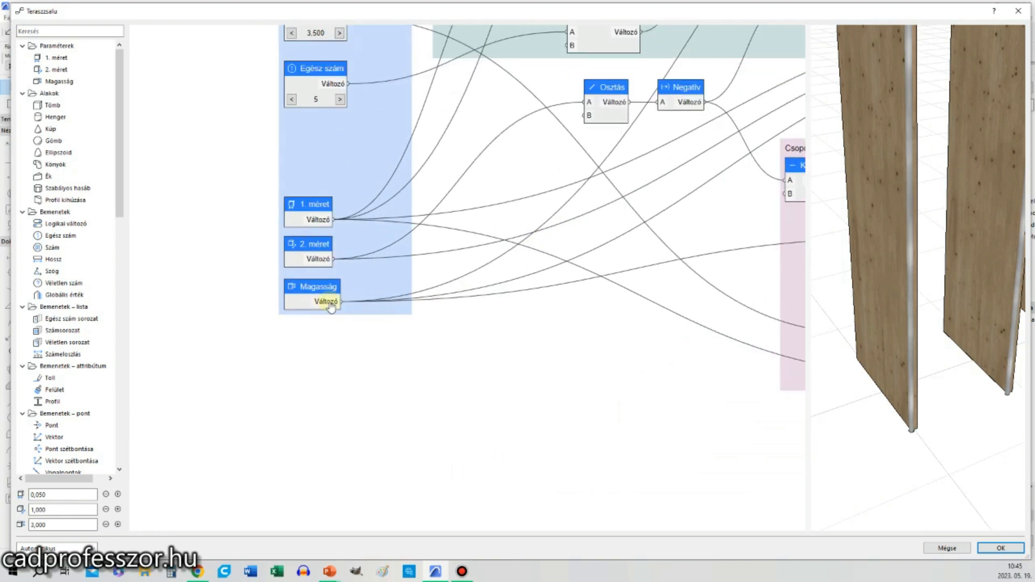
{"action": "key", "text": "ctrl"}
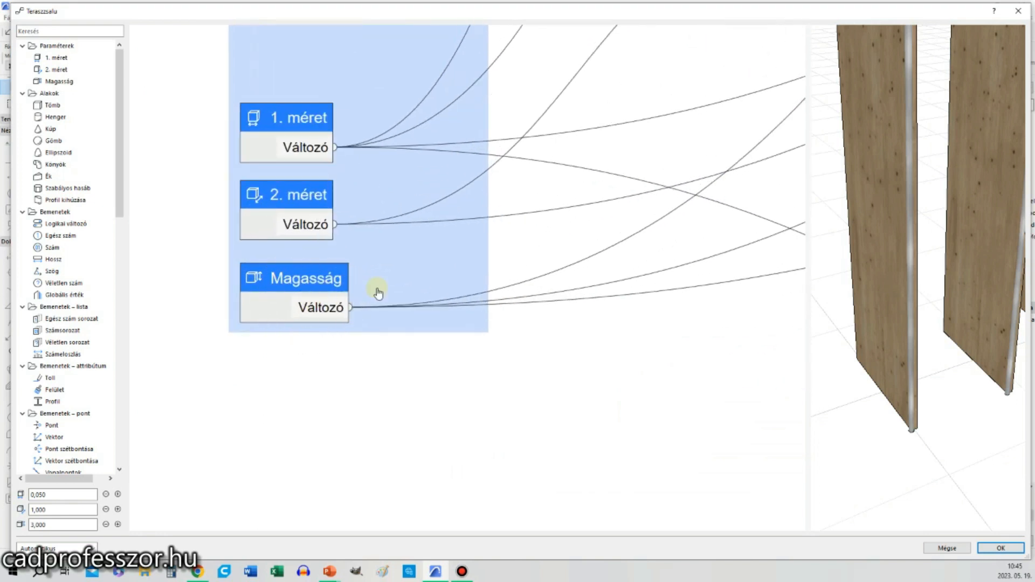
Hide the Felső keretléc shape by setting its Látható option to Hamis.
{"action": "left_click_drag", "start_coordinate": [920, 351], "coordinate": [879, 173]}
{"action": "key", "text": "ctrl"}
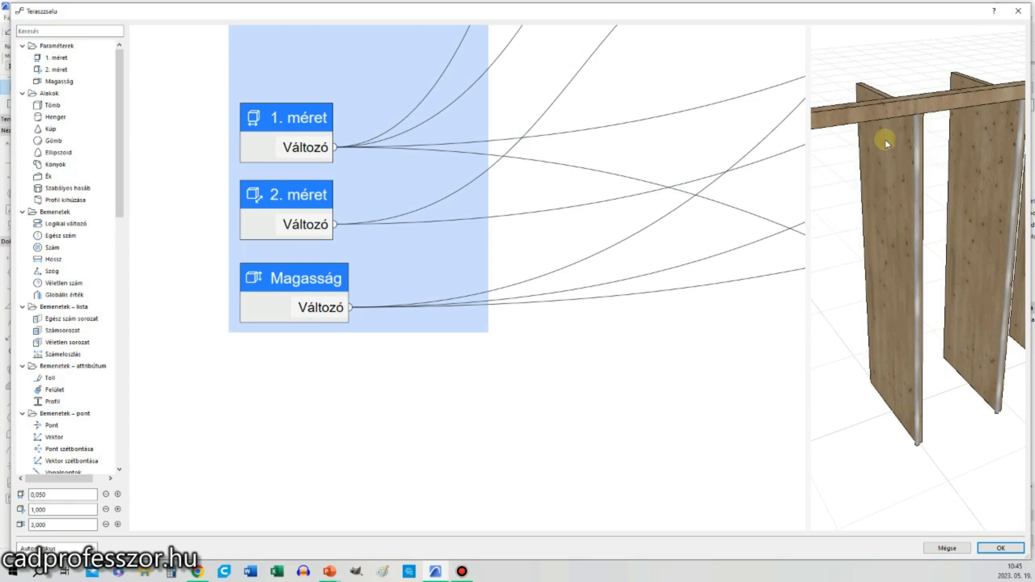
{"action": "scroll", "coordinate": [339, 423], "scroll_direction": "down", "scroll_amount": 3}
{"action": "scroll", "coordinate": [711, 384], "scroll_direction": "right", "scroll_amount": 8}
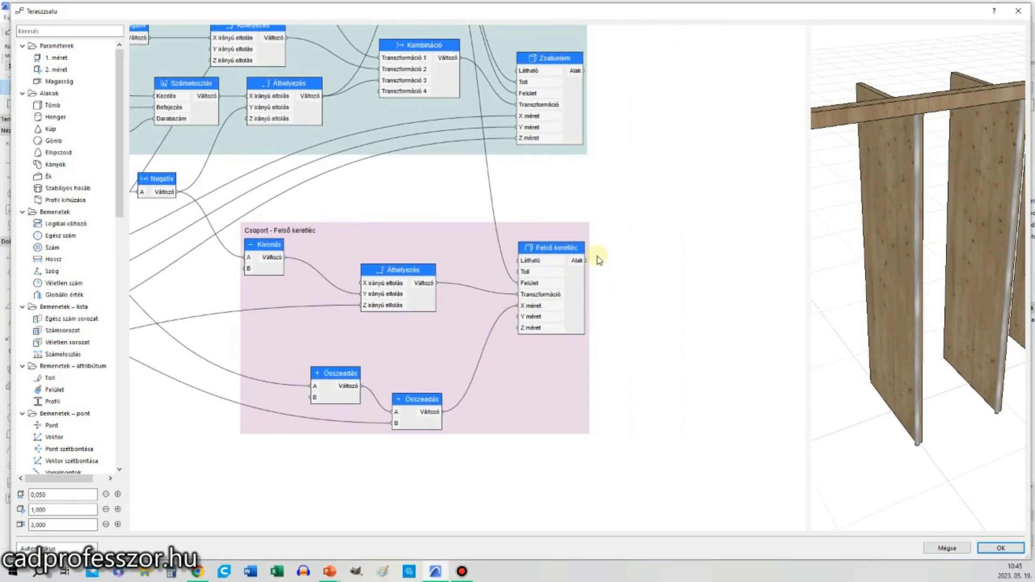
{"action": "left_click", "coordinate": [548, 251]}
{"action": "double_click", "coordinate": [544, 245]}
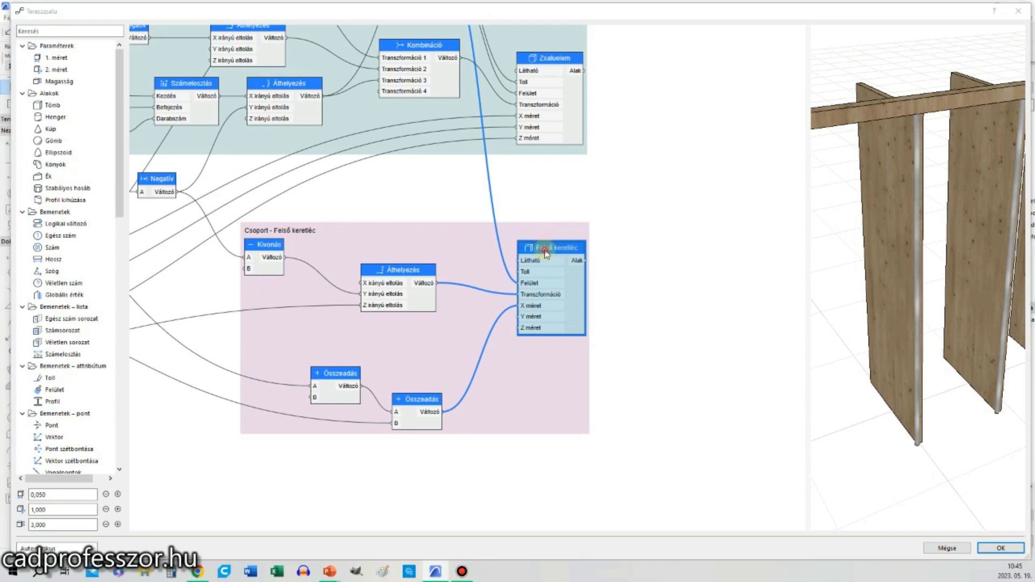
{"action": "left_click", "coordinate": [477, 117]}
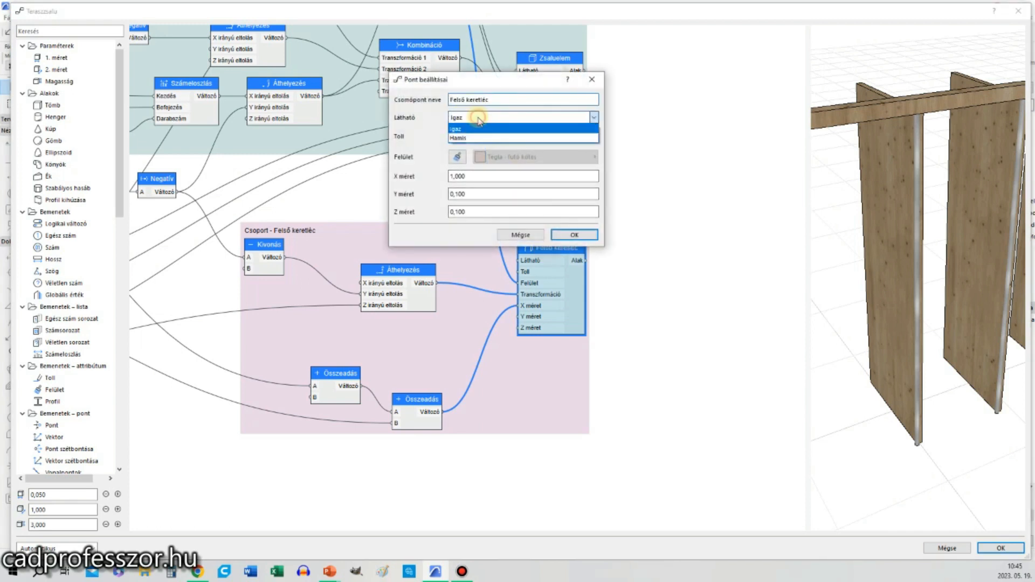
{"action": "left_click", "coordinate": [474, 136]}
{"action": "left_click", "coordinate": [575, 235]}
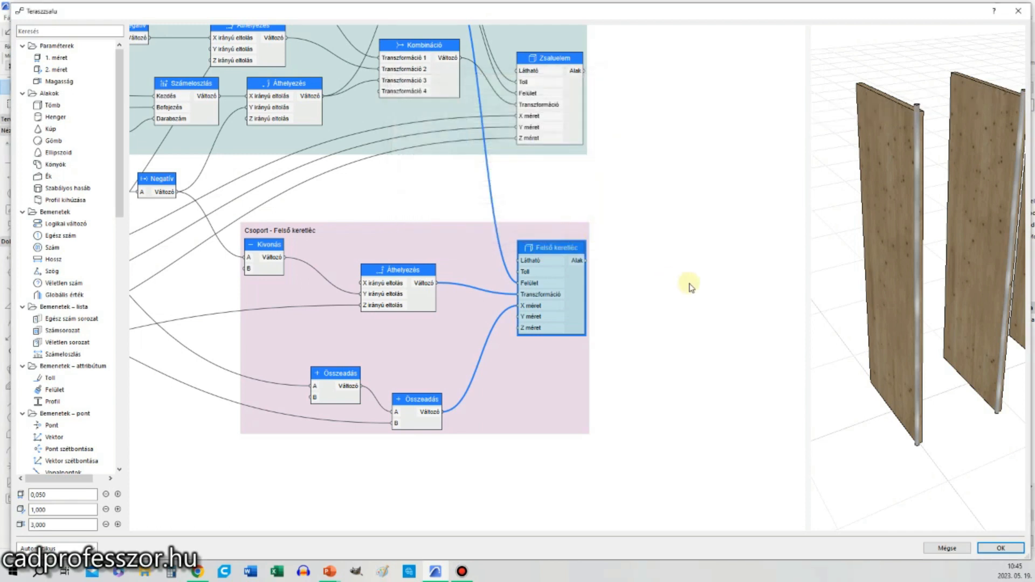
Examine the upper end of the rotating rod at the top edge of the panel in the 3D preview.
{"action": "scroll", "coordinate": [920, 112], "scroll_direction": "up", "scroll_amount": 5}
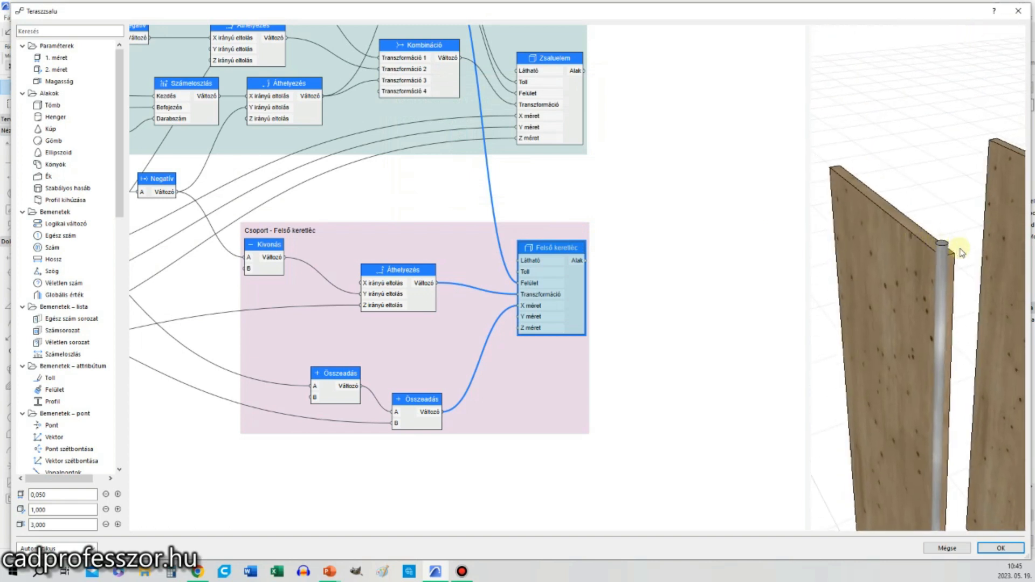
{"action": "left_click_drag", "start_coordinate": [942, 264], "coordinate": [954, 225]}
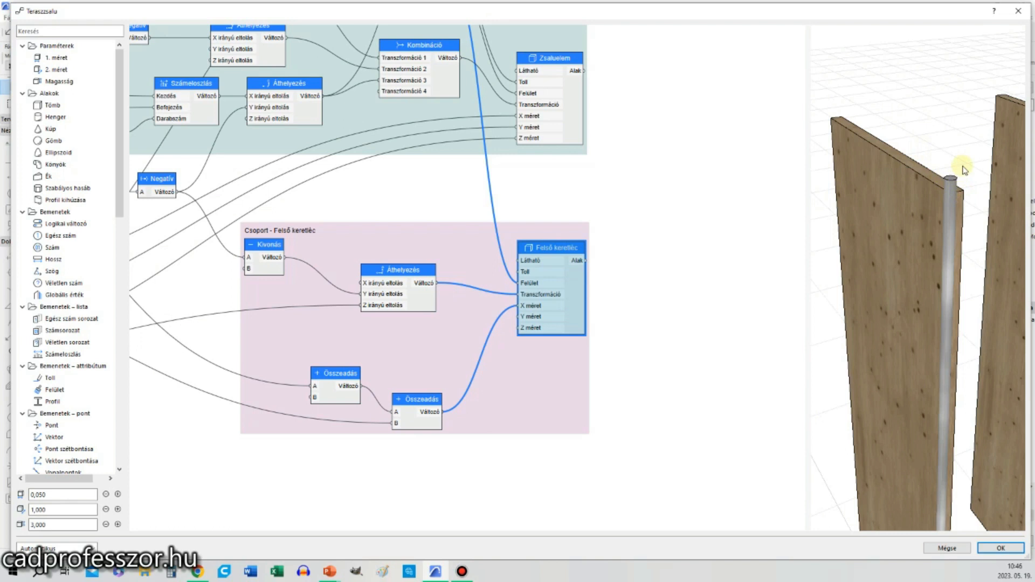
{"action": "middle_click_drag", "start_coordinate": [963, 167], "coordinate": [962, 152]}
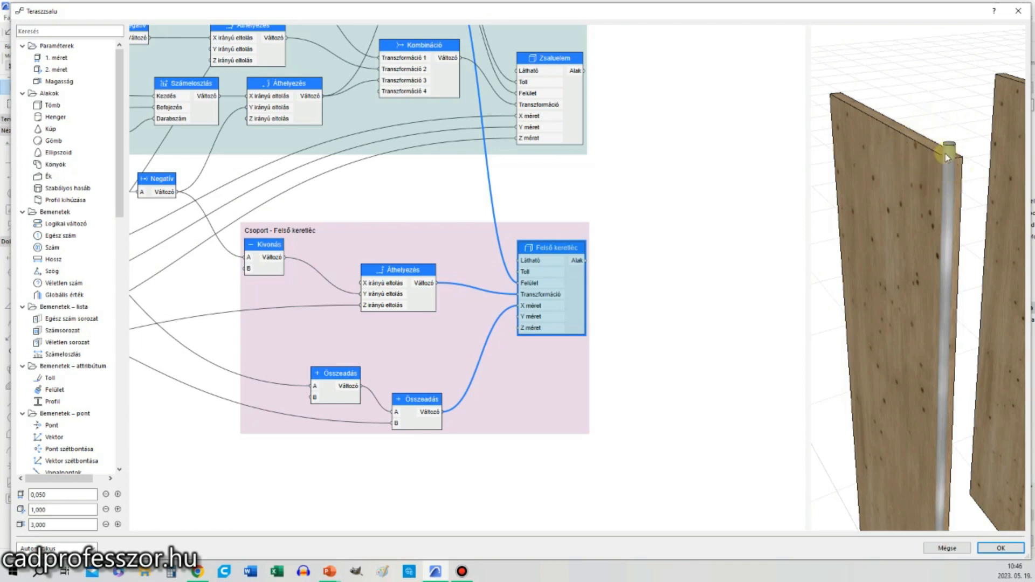
Show the Felső keretléc shape again by setting its Látható option to Igaz.
{"action": "double_click", "coordinate": [563, 247]}
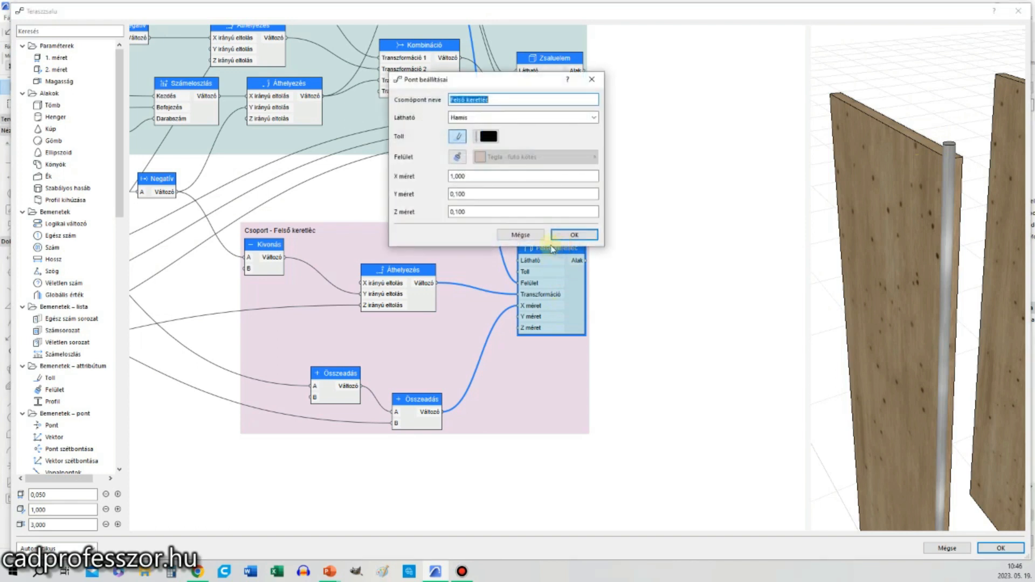
{"action": "left_click", "coordinate": [502, 119]}
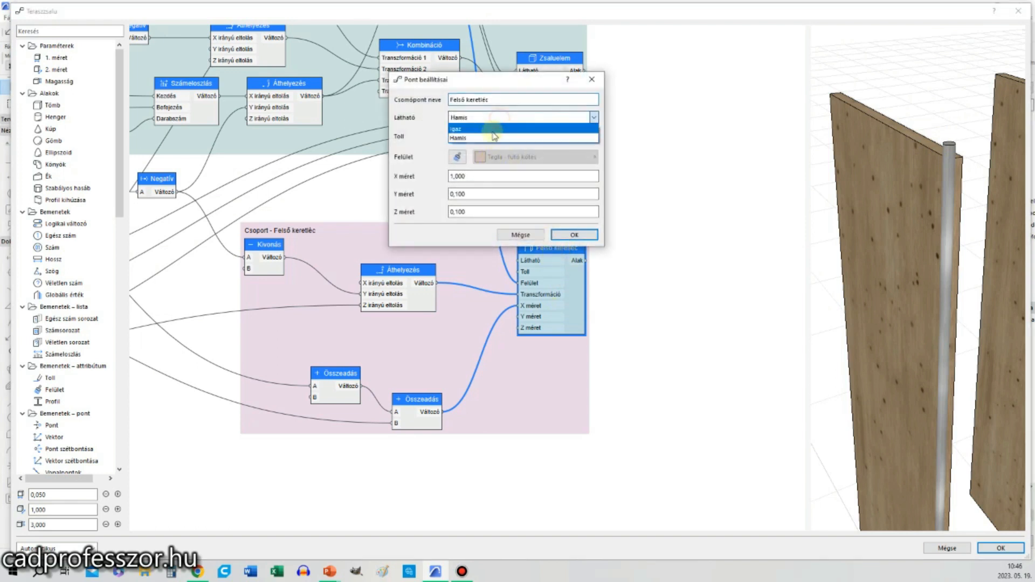
{"action": "left_click", "coordinate": [492, 130]}
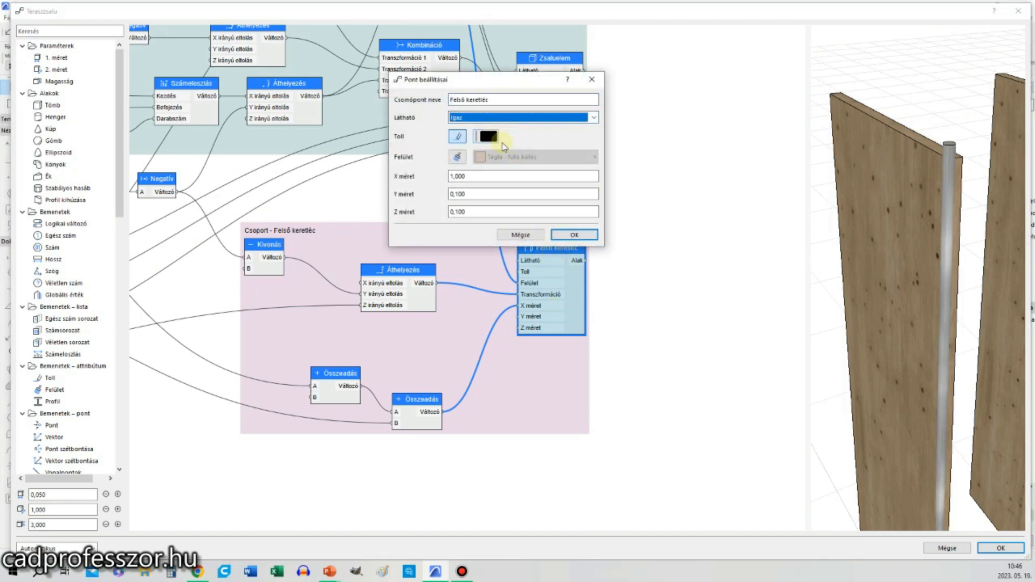
{"action": "left_click", "coordinate": [574, 234]}
Trace the Magasság variable's connection from the base variables to the Összeadás node in the Forgórúd group.
{"action": "scroll", "coordinate": [656, 327], "scroll_direction": "down", "scroll_amount": 6}
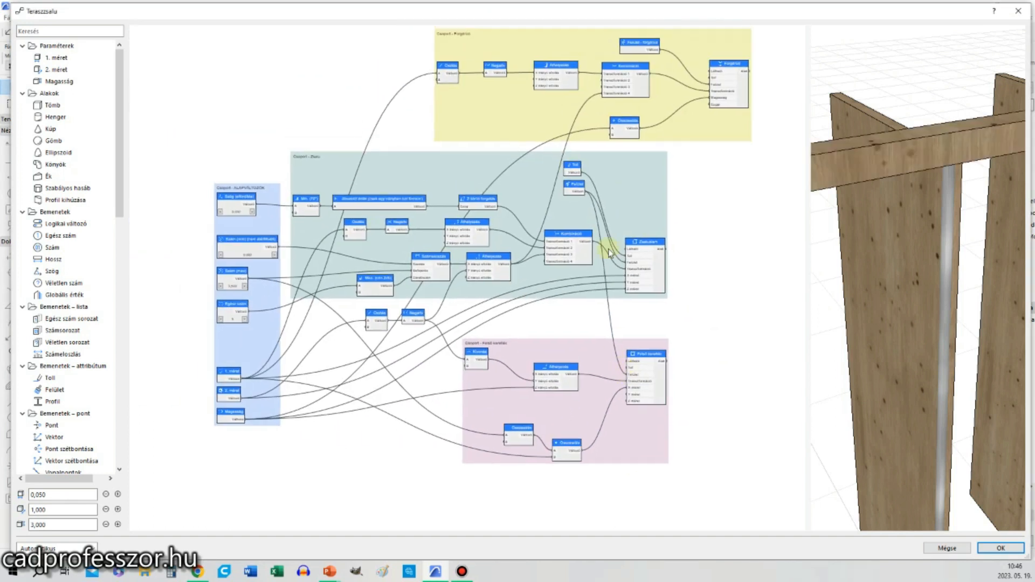
{"action": "scroll", "coordinate": [675, 60], "scroll_direction": "up", "scroll_amount": 3}
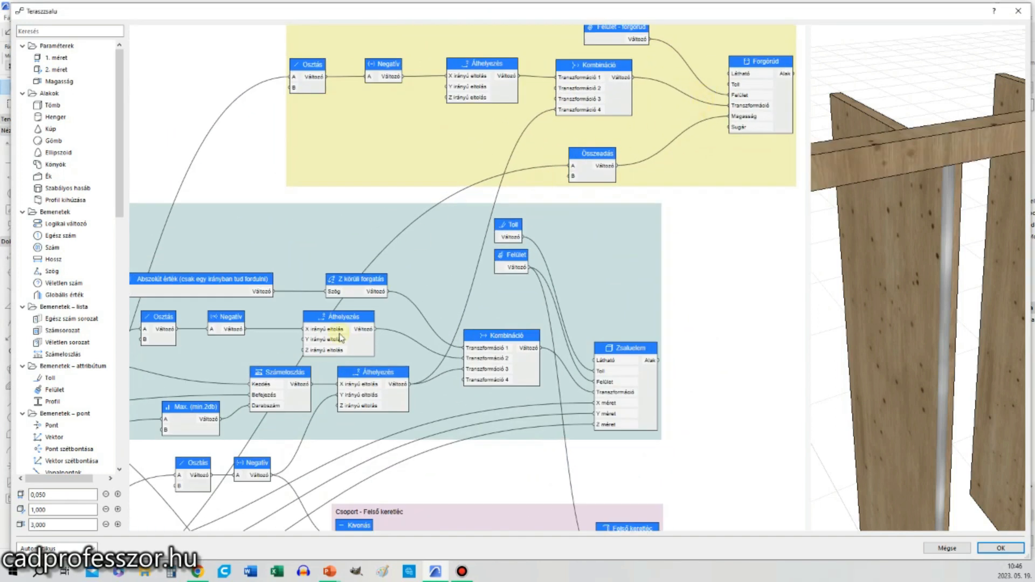
{"action": "scroll", "coordinate": [341, 338], "scroll_direction": "down", "scroll_amount": 3}
{"action": "scroll", "coordinate": [340, 370], "scroll_direction": "up", "scroll_amount": 3}
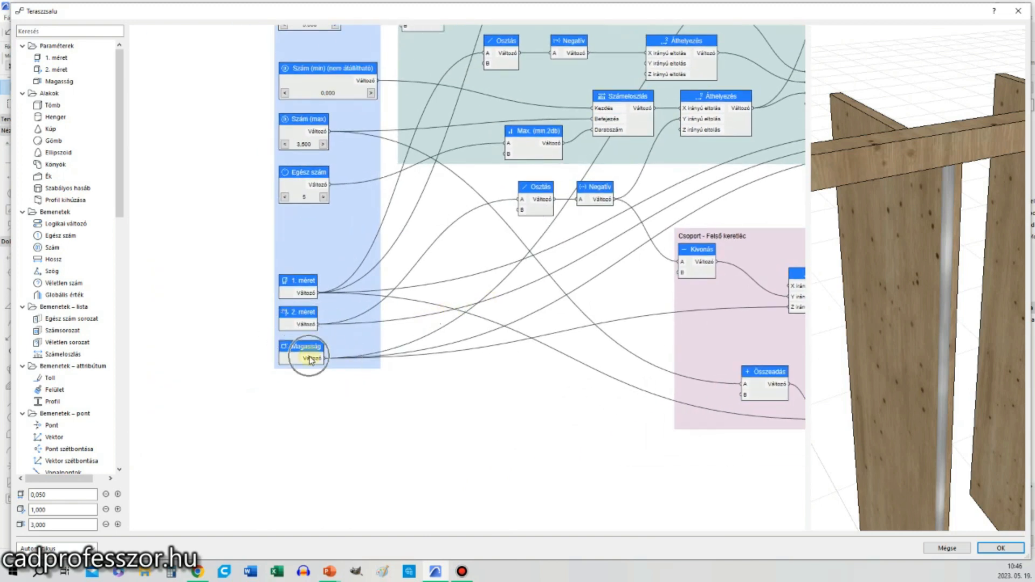
{"action": "middle_click_drag", "start_coordinate": [481, 324], "coordinate": [290, 435]}
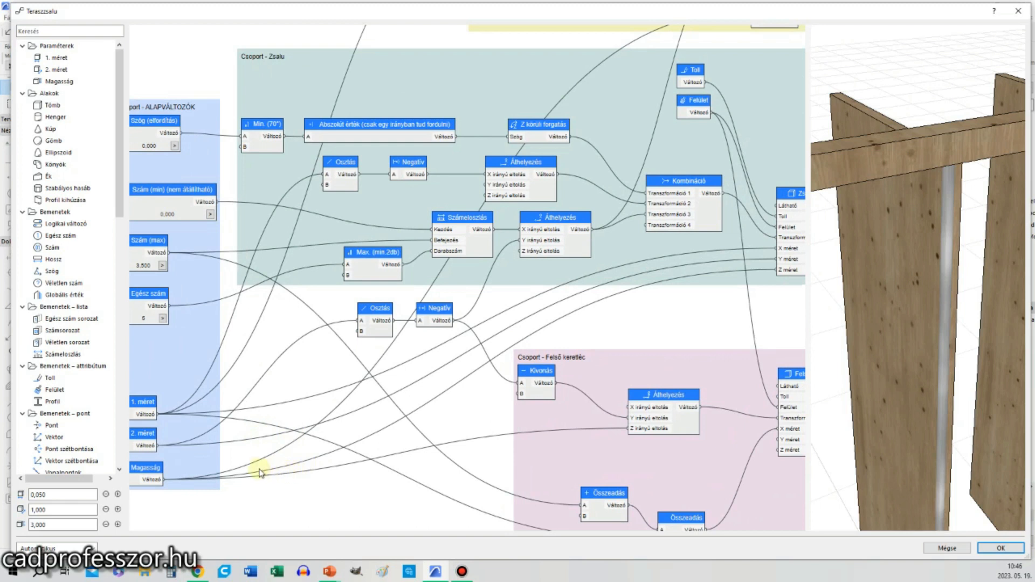
{"action": "middle_click_drag", "start_coordinate": [580, 130], "coordinate": [418, 279]}
{"action": "scroll", "coordinate": [565, 204], "scroll_direction": "up", "scroll_amount": 3}
Examine the B value of the rod's Összeadás node, close its settings without changes and clear the node selection.
{"action": "double_click", "coordinate": [484, 224]}
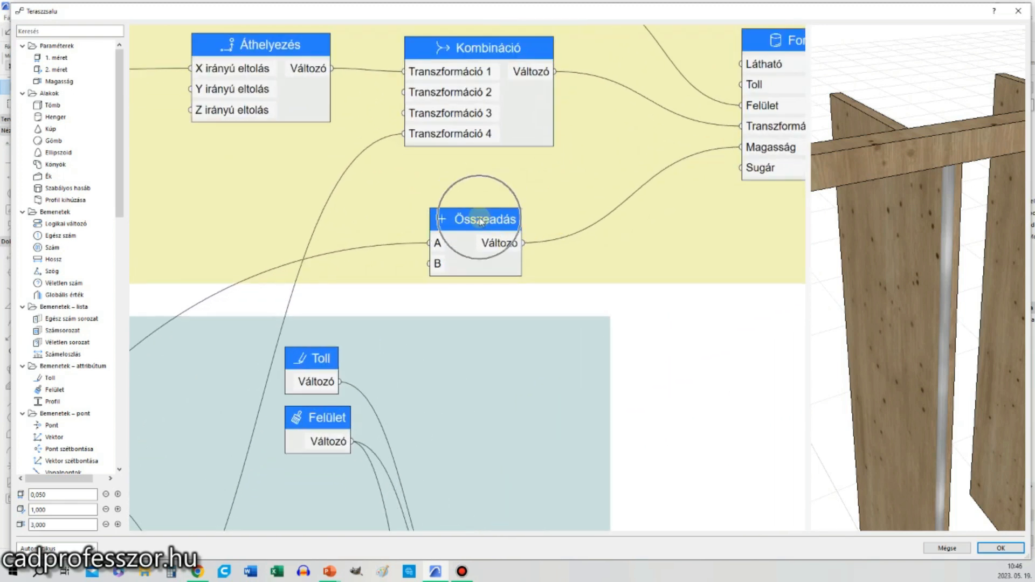
{"action": "double_click", "coordinate": [458, 136]}
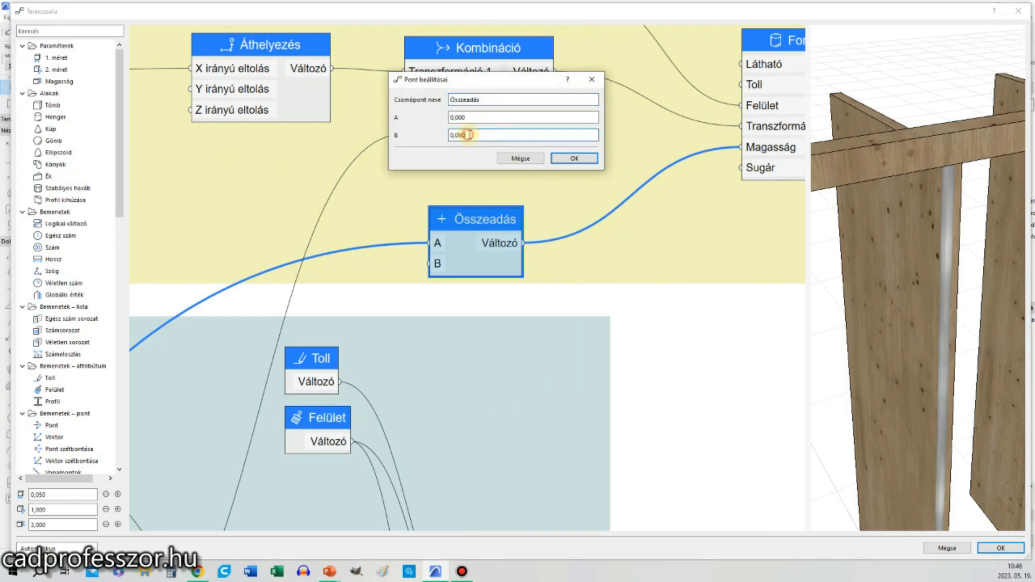
{"action": "left_click", "coordinate": [520, 159]}
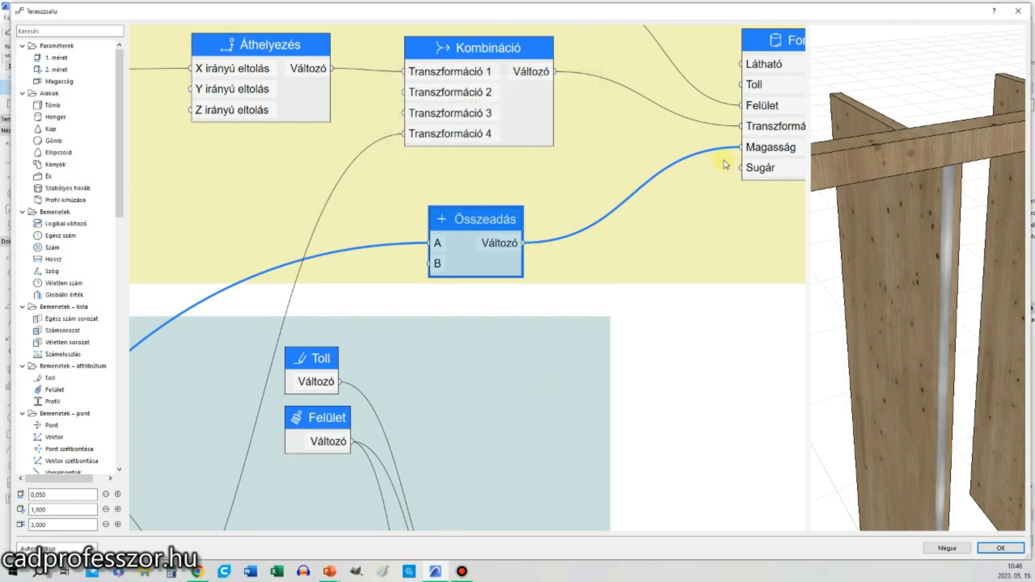
{"action": "middle_click_drag", "start_coordinate": [723, 162], "coordinate": [693, 189]}
{"action": "left_click", "coordinate": [692, 190]}
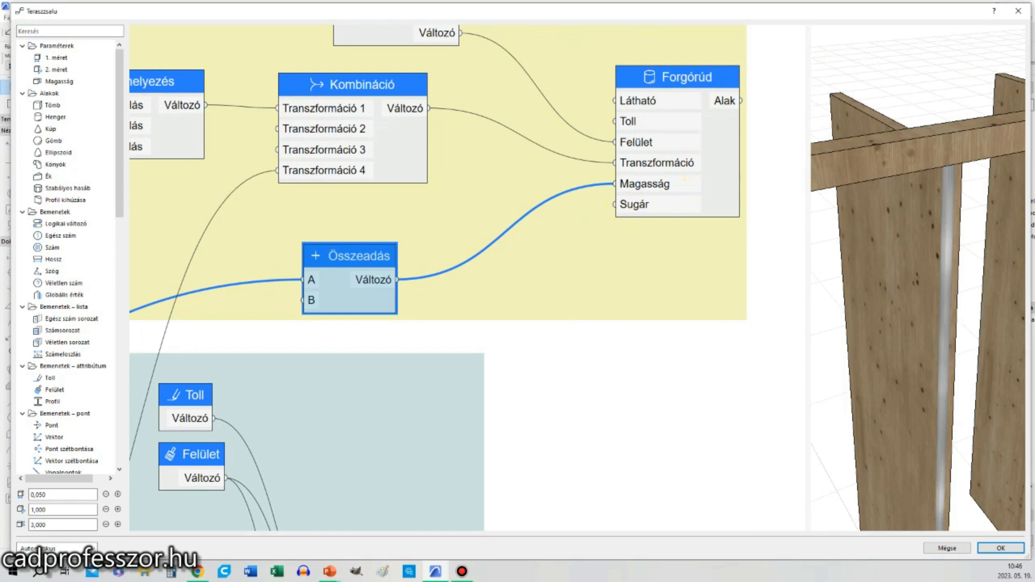
{"action": "left_click", "coordinate": [693, 354]}
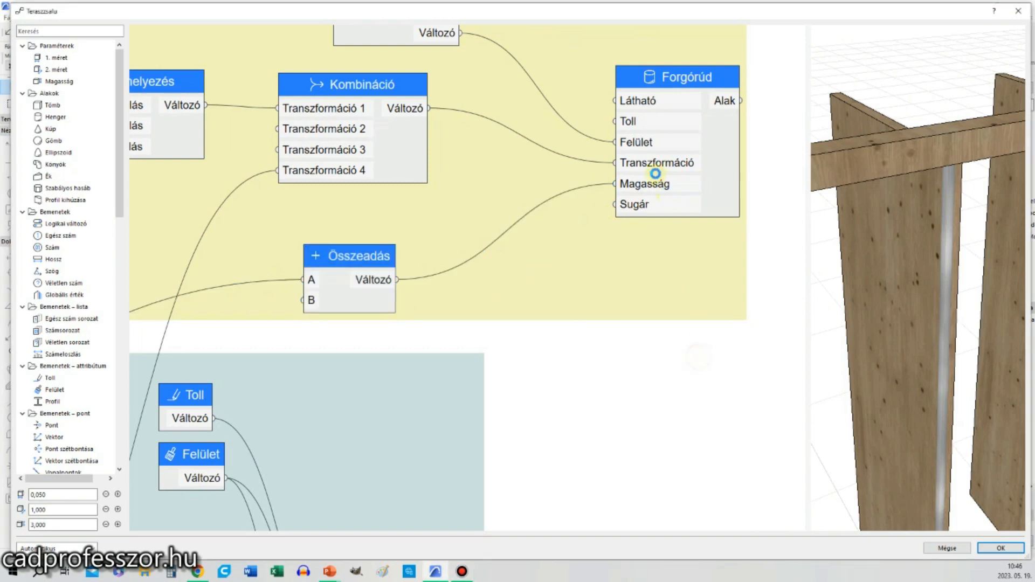
Examine the chain of nodes in the Forgórúd group from Osztás to the Forgórúd shape.
{"action": "scroll", "coordinate": [703, 203], "scroll_direction": "down", "scroll_amount": 2}
{"action": "scroll", "coordinate": [651, 171], "scroll_direction": "down", "scroll_amount": 2}
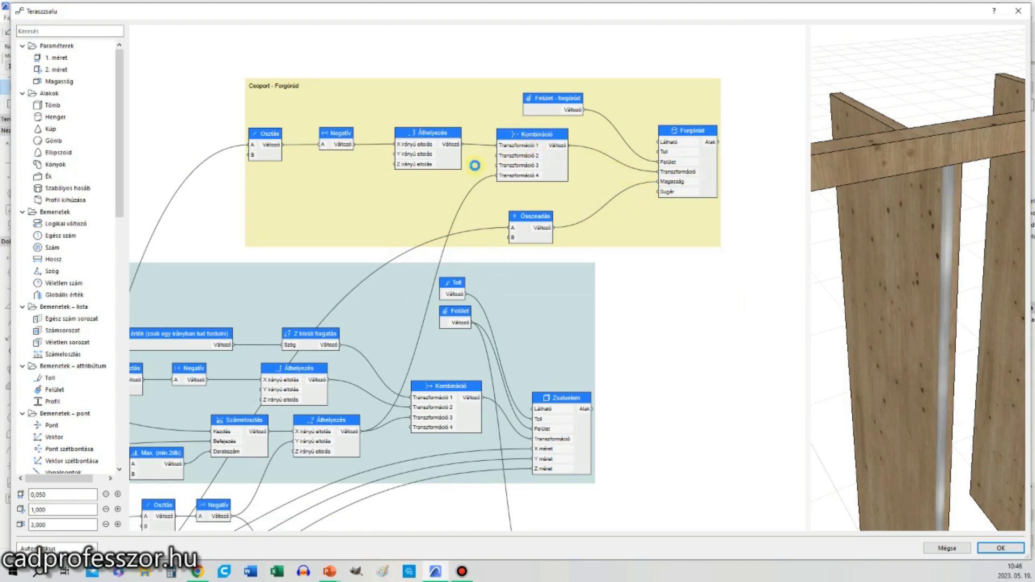
{"action": "scroll", "coordinate": [318, 190], "scroll_direction": "up", "scroll_amount": 2}
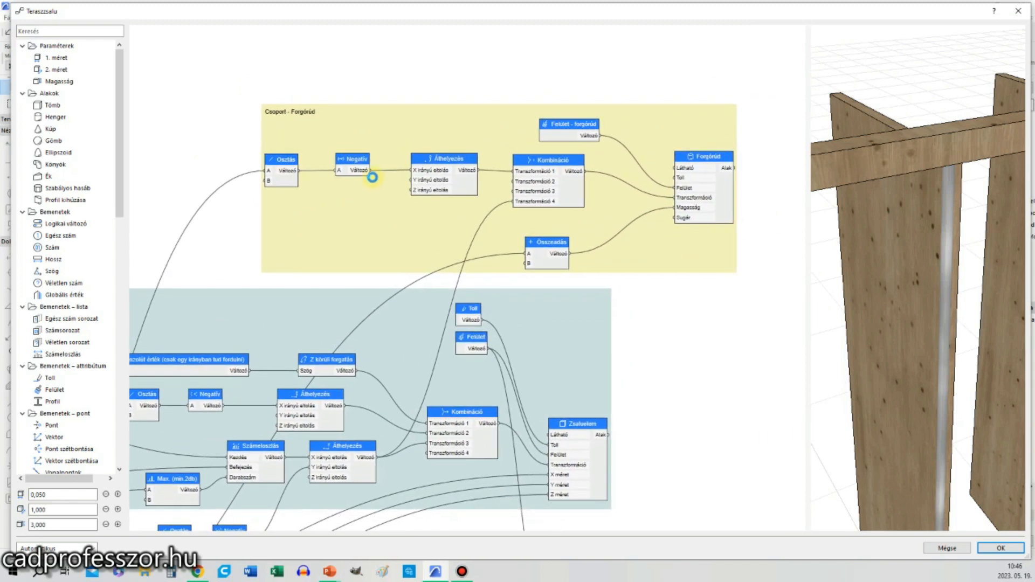
{"action": "scroll", "coordinate": [351, 171], "scroll_direction": "up", "scroll_amount": 2}
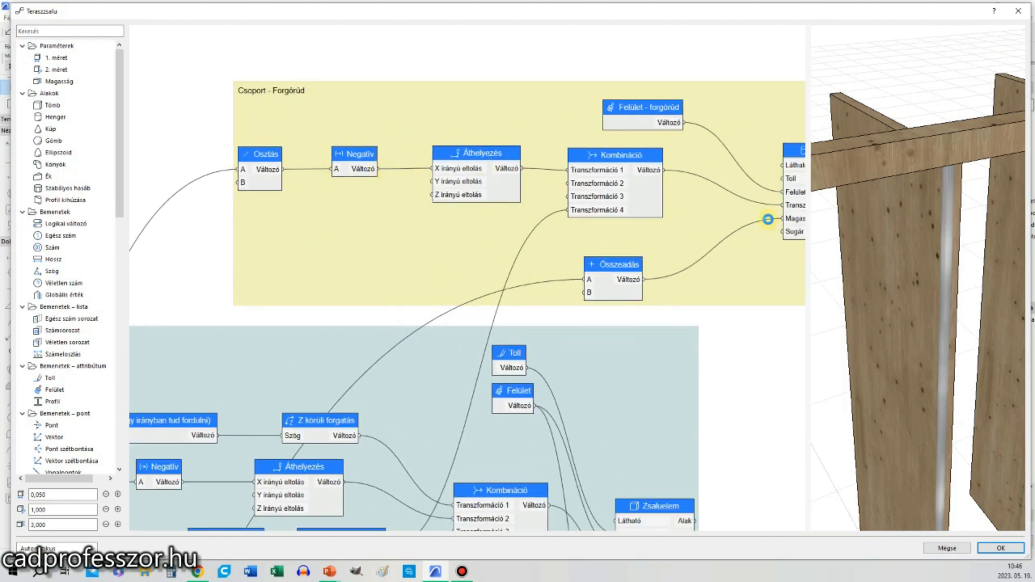
Examine the rod's position at the lower corner of the panel in the 3D preview.
{"action": "mouse_move", "coordinate": [901, 347]}
{"action": "left_mouse_down"}
{"action": "mouse_move", "coordinate": [878, 212]}
{"action": "mouse_move", "coordinate": [893, 356]}
{"action": "left_mouse_up"}
{"action": "left_click_drag", "start_coordinate": [884, 476], "coordinate": [865, 387]}
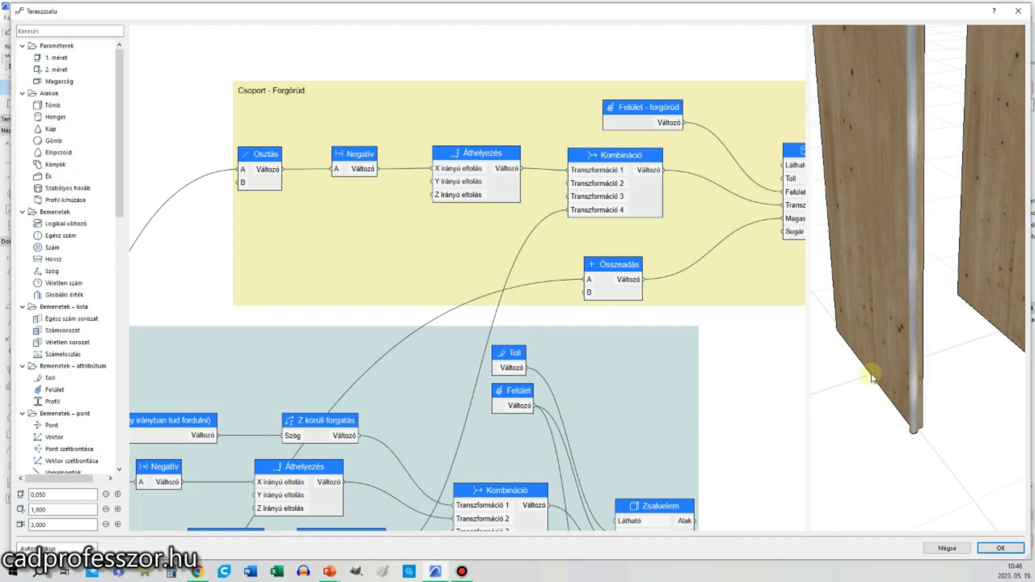
{"action": "scroll", "coordinate": [908, 407], "scroll_direction": "down", "scroll_amount": 5}
{"action": "scroll", "coordinate": [917, 352], "scroll_direction": "down", "scroll_amount": 2}
{"action": "left_click_drag", "start_coordinate": [908, 361], "coordinate": [893, 337]}
{"action": "scroll", "coordinate": [889, 350], "scroll_direction": "up", "scroll_amount": 4}
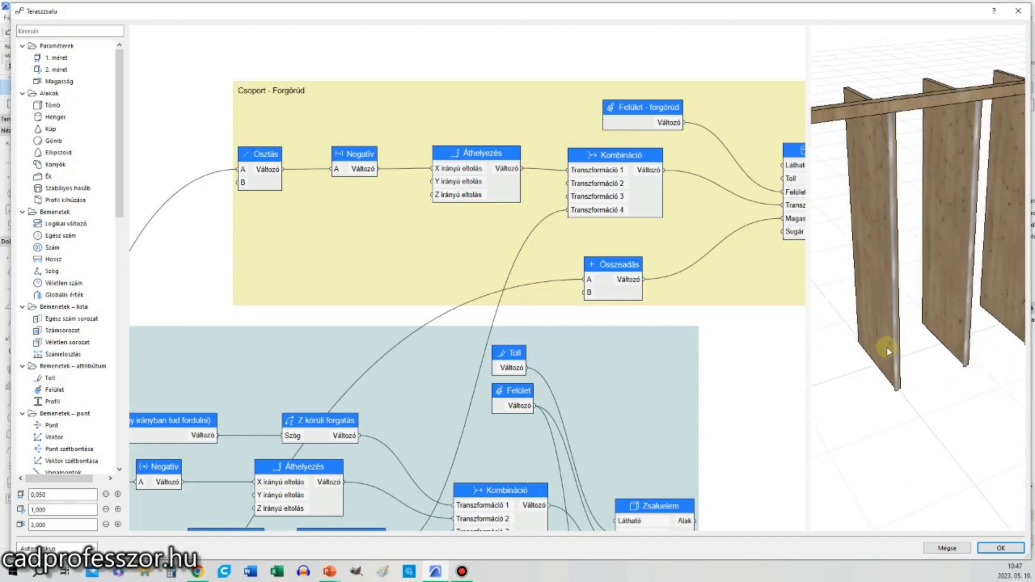
{"action": "scroll", "coordinate": [889, 351], "scroll_direction": "up", "scroll_amount": 5}
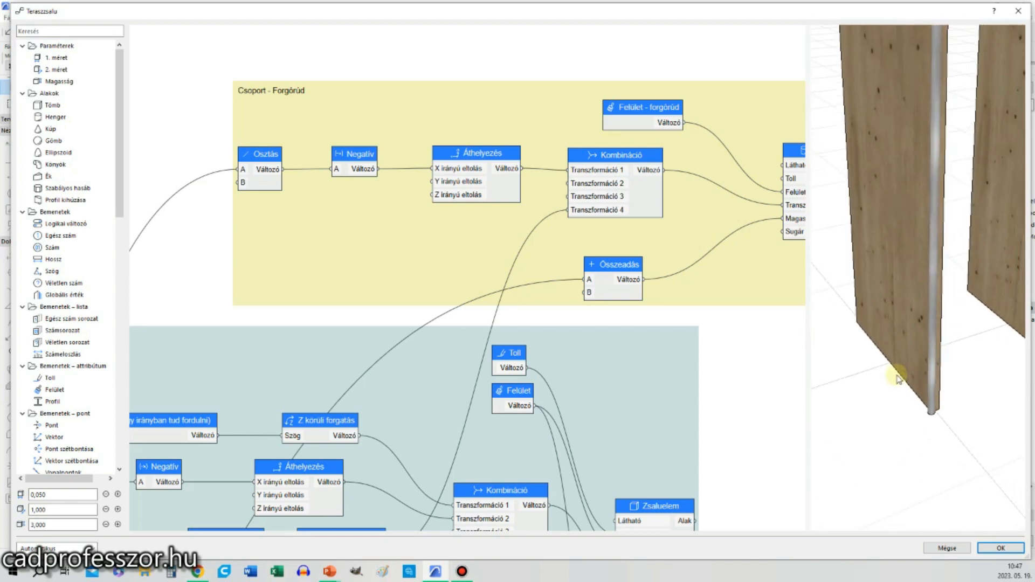
{"action": "scroll", "coordinate": [891, 365], "scroll_direction": "up", "scroll_amount": 2}
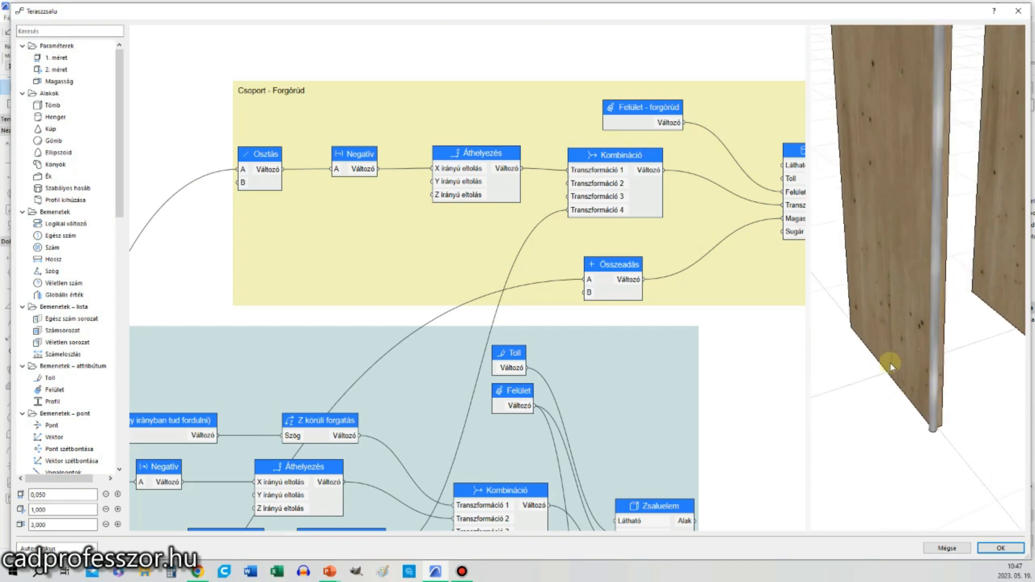
{"action": "left_click", "coordinate": [932, 430]}
Trace the 1. méret variable's connections to the Osztás nodes of the Zsalu and Forgórúd groups.
{"action": "left_click", "coordinate": [494, 155]}
{"action": "scroll", "coordinate": [598, 175], "scroll_direction": "down", "scroll_amount": 4}
{"action": "middle_click_drag", "start_coordinate": [410, 297], "coordinate": [506, 175]}
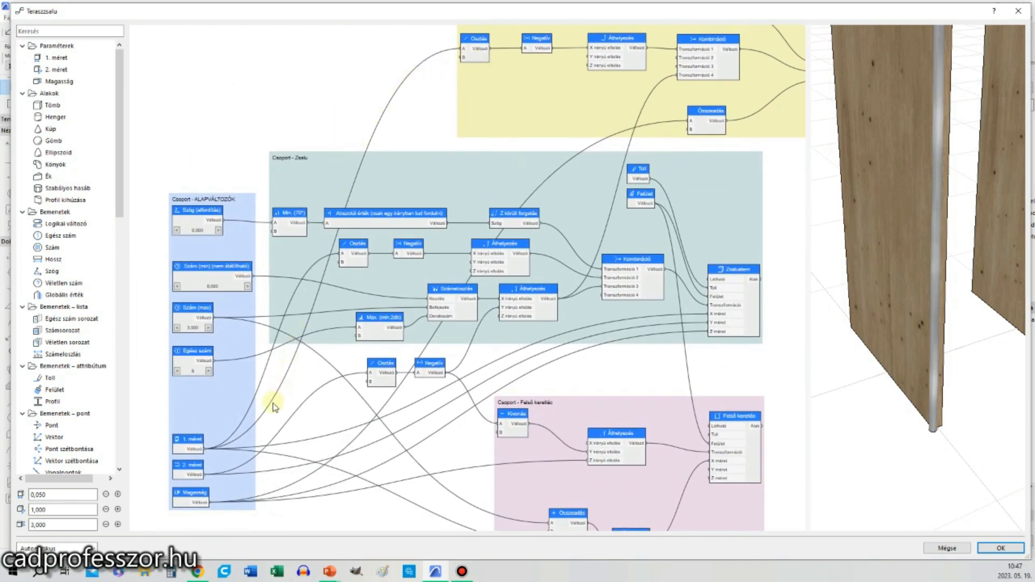
{"action": "key", "text": "ctrl"}
{"action": "key", "text": "ctrl"}
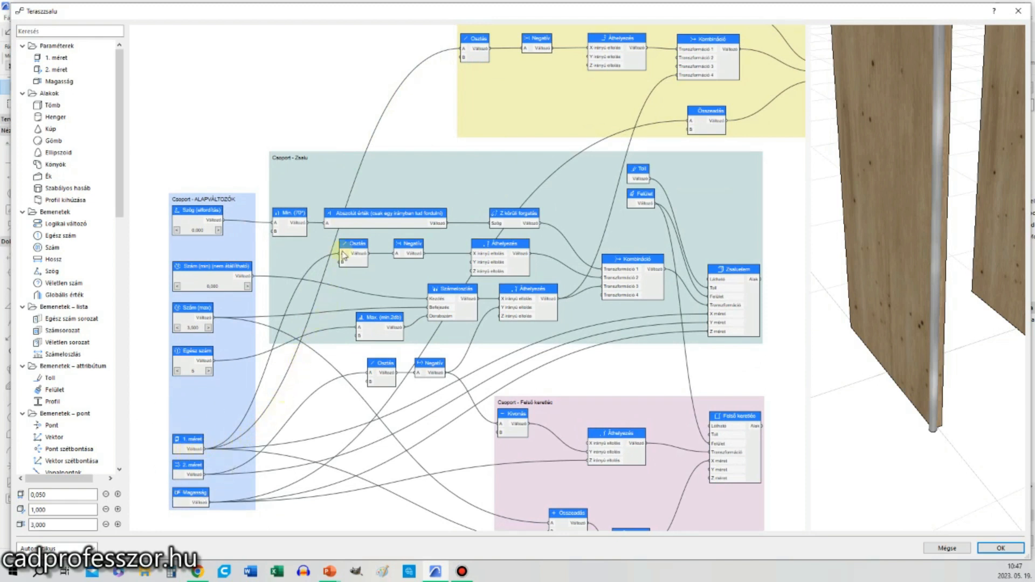
{"action": "left_click", "coordinate": [69, 494]}
{"action": "left_click_drag", "start_coordinate": [193, 447], "coordinate": [190, 445]}
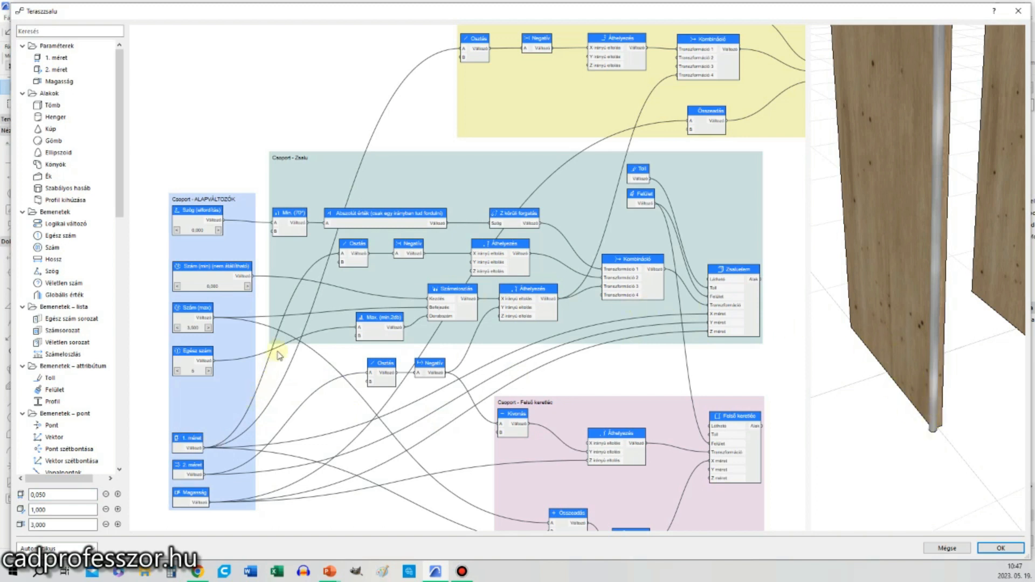
Examine the divisor in the Forgórúd group's Osztás node, close its settings without changes and select the adjoining Negatív node.
{"action": "scroll", "coordinate": [502, 43], "scroll_direction": "up", "scroll_amount": 5}
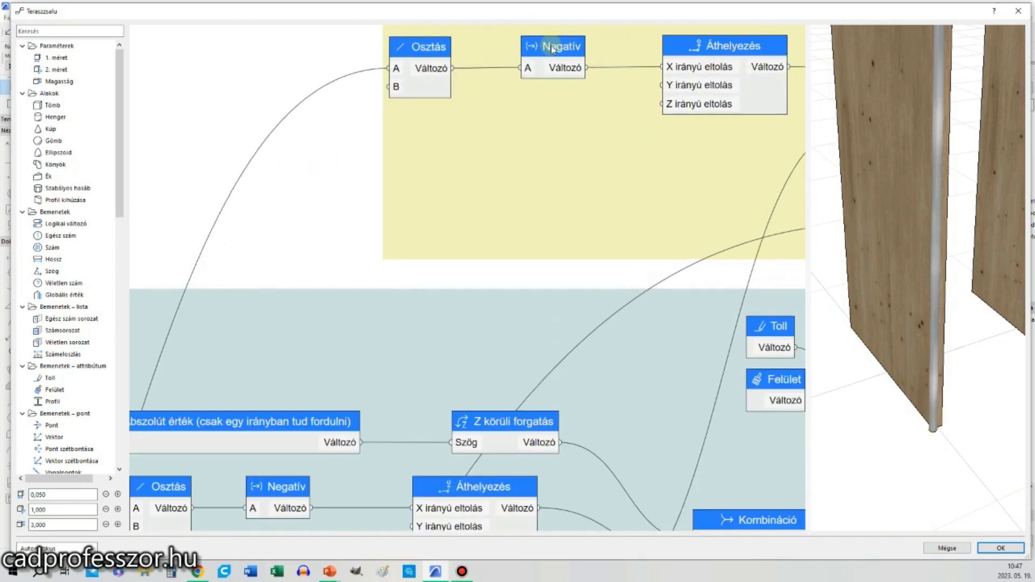
{"action": "key", "text": "ctrl"}
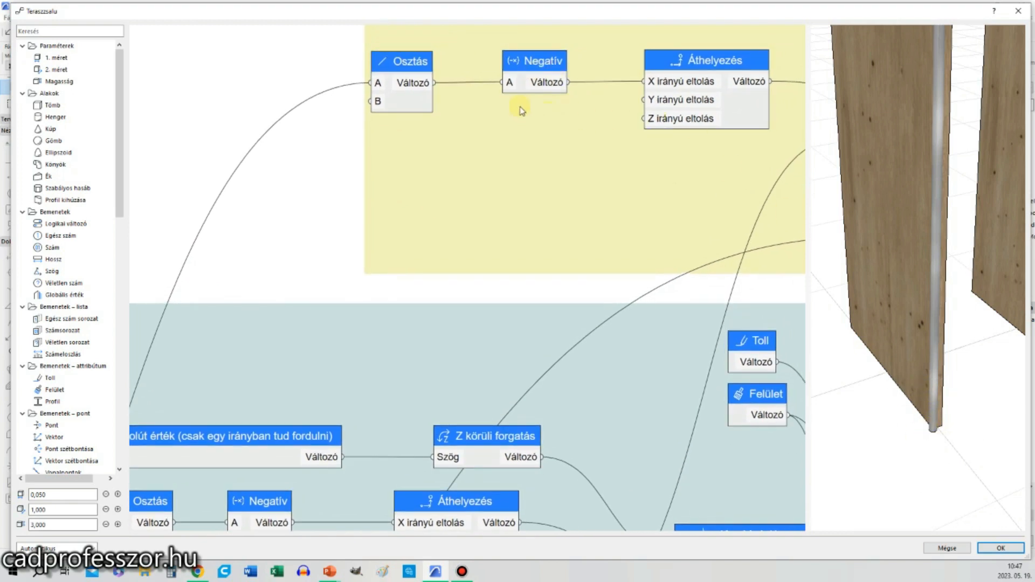
{"action": "double_click", "coordinate": [394, 65]}
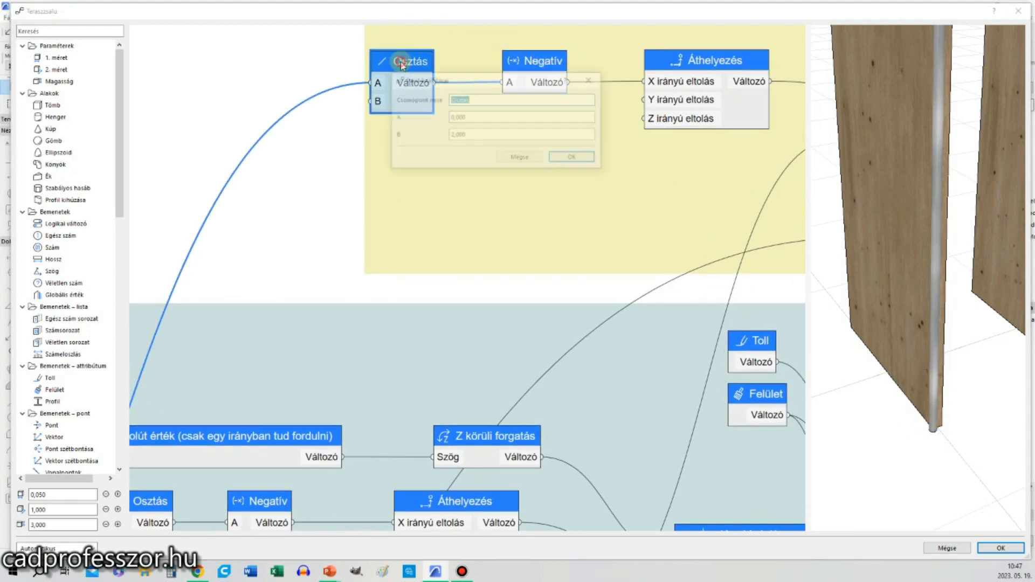
{"action": "left_click", "coordinate": [485, 134]}
{"action": "left_click", "coordinate": [510, 157]}
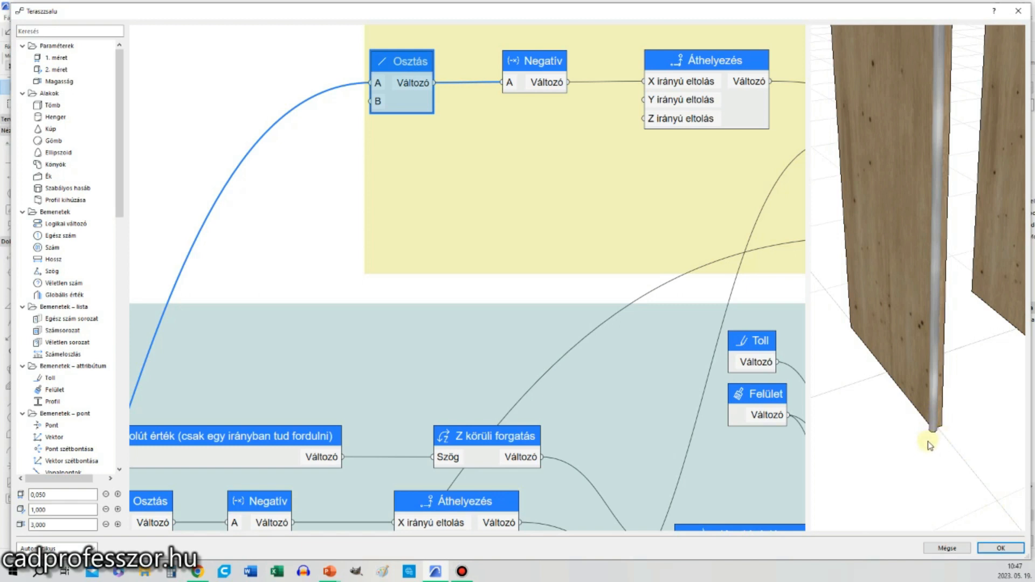
{"action": "left_click", "coordinate": [544, 63]}
{"action": "middle_click_drag", "start_coordinate": [589, 132], "coordinate": [501, 168]}
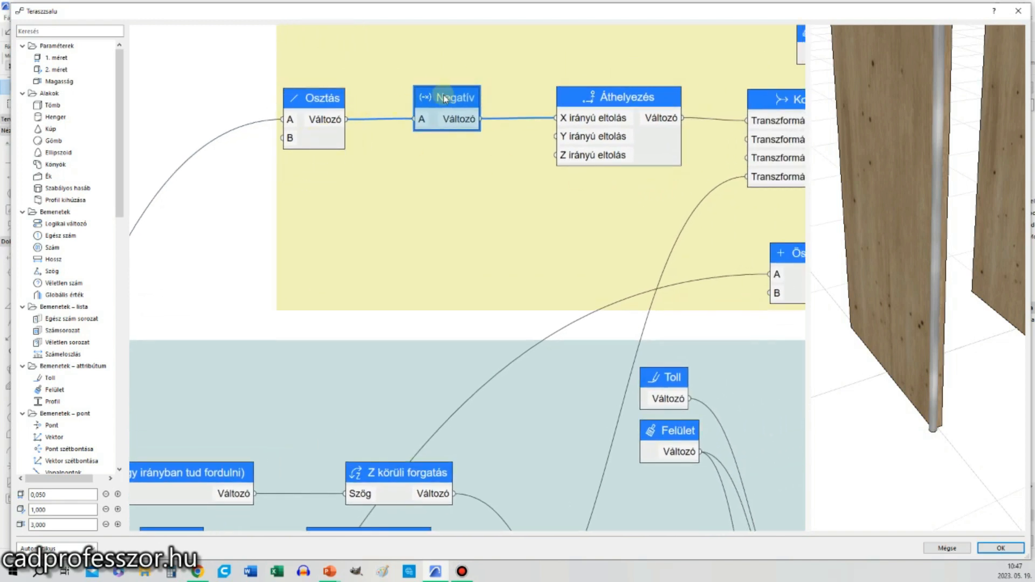
Examine the rods' X translation and the link from the Zsalu group's Áthelyezés node to the Forgórúd group's Kombináció node.
{"action": "middle_click_drag", "start_coordinate": [531, 220], "coordinate": [467, 257]}
{"action": "key", "text": "ctrl"}
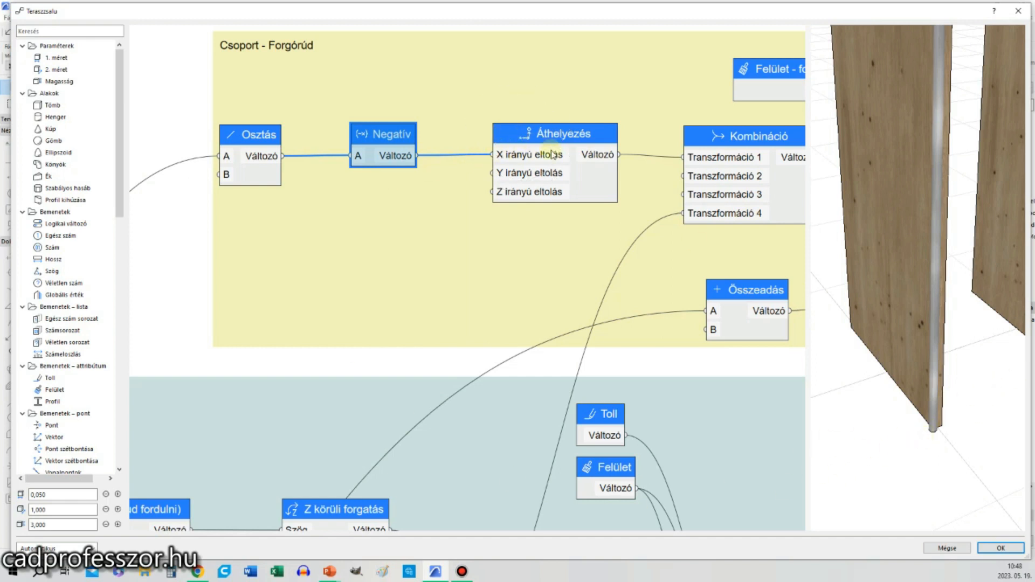
{"action": "middle_click_drag", "start_coordinate": [605, 237], "coordinate": [538, 251]}
{"action": "scroll", "coordinate": [474, 323], "scroll_direction": "down", "scroll_amount": 3}
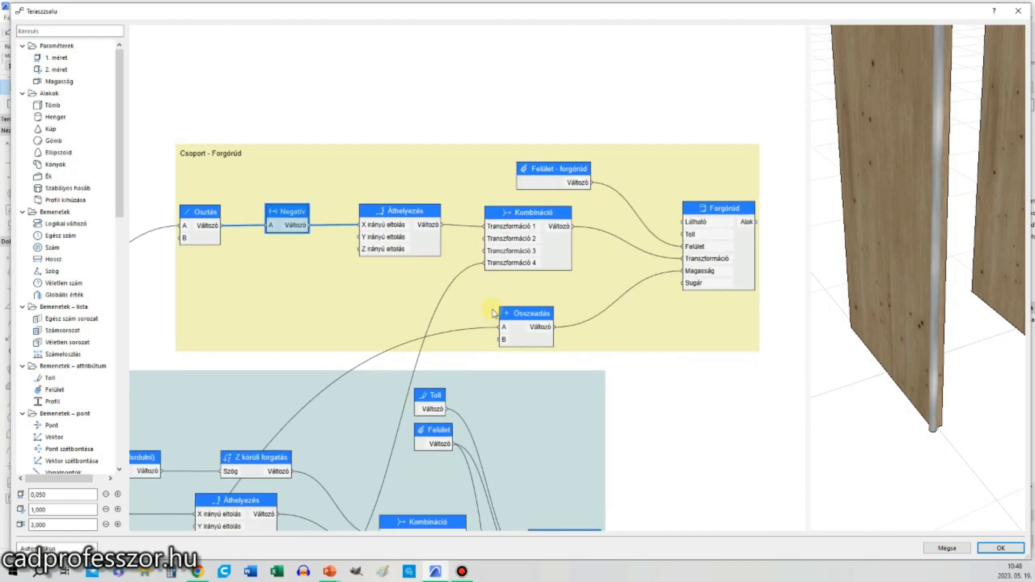
{"action": "scroll", "coordinate": [592, 213], "scroll_direction": "up", "scroll_amount": 2}
{"action": "scroll", "coordinate": [868, 420], "scroll_direction": "down", "scroll_amount": 5}
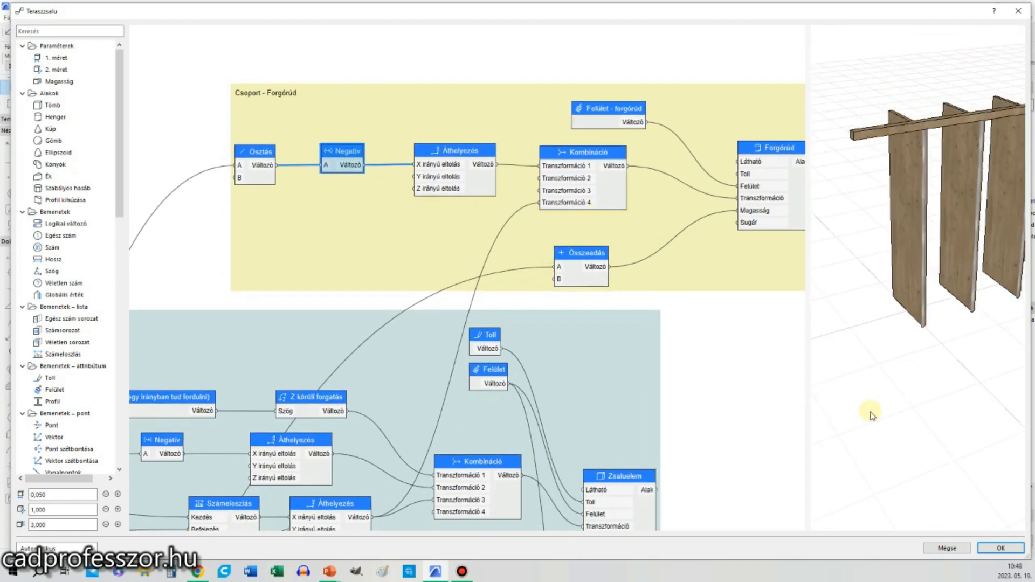
{"action": "middle_click_drag", "start_coordinate": [881, 374], "coordinate": [914, 338]}
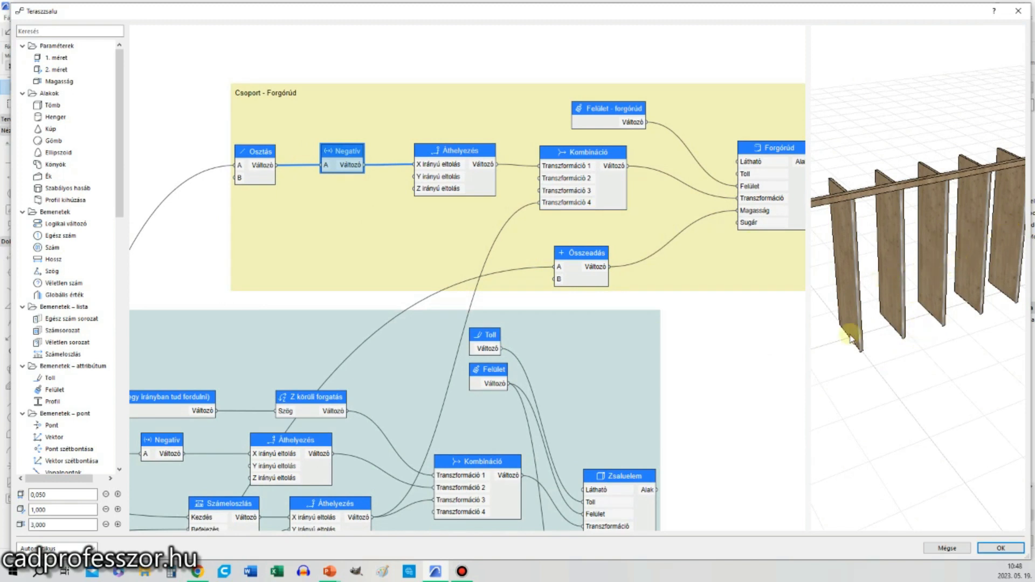
{"action": "middle_click_drag", "start_coordinate": [560, 415], "coordinate": [584, 319]}
{"action": "middle_click_drag", "start_coordinate": [439, 450], "coordinate": [520, 330]}
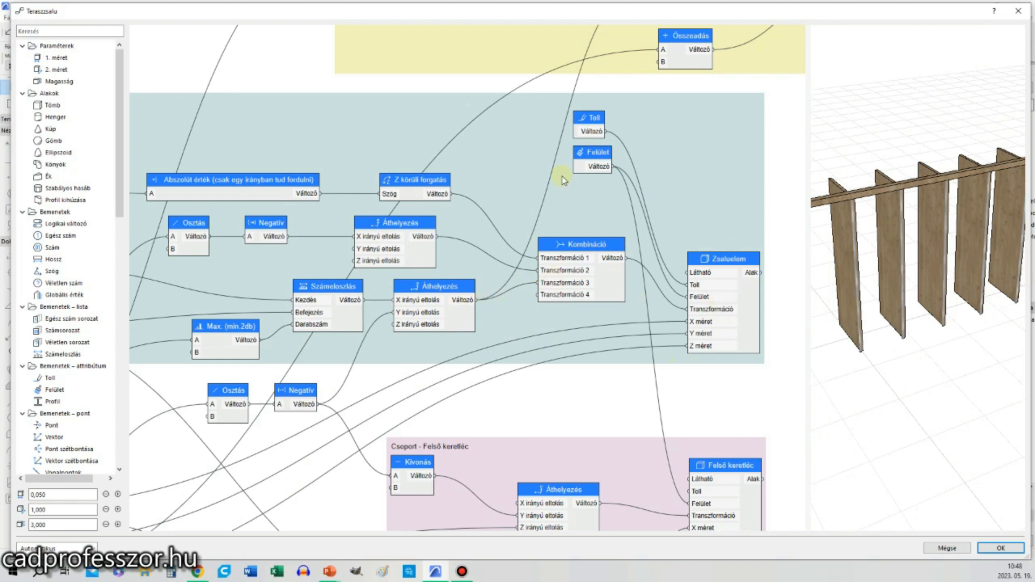
{"action": "middle_click_drag", "start_coordinate": [564, 179], "coordinate": [479, 303]}
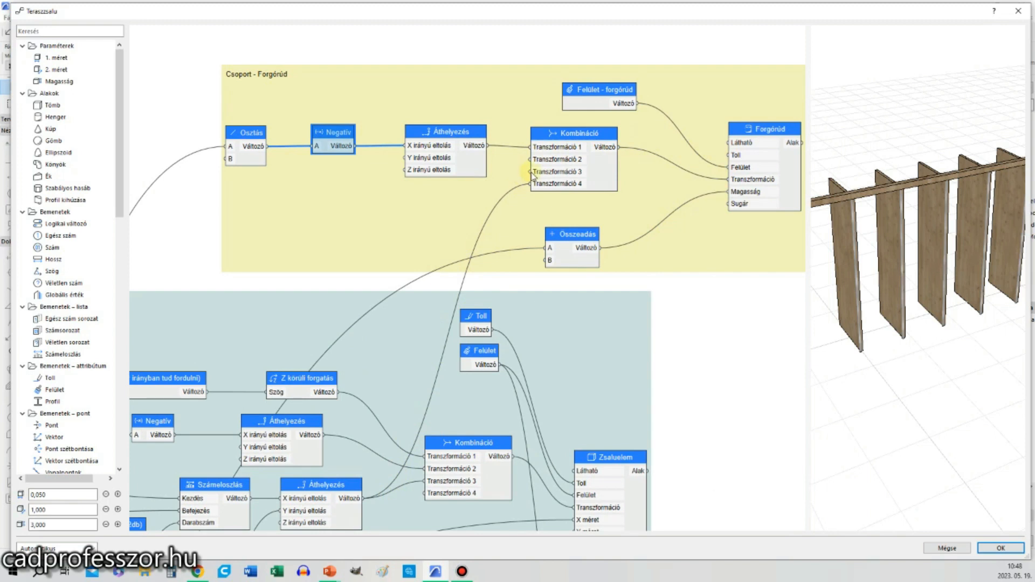
Examine the nodes of the Felső keretléc group and the matching batten along the panels in the 3D preview.
{"action": "scroll", "coordinate": [578, 175], "scroll_direction": "down", "scroll_amount": 3}
{"action": "mouse_move", "coordinate": [674, 304]}
{"action": "middle_mouse_down"}
{"action": "mouse_move", "coordinate": [667, 255]}
{"action": "mouse_move", "coordinate": [672, 289]}
{"action": "middle_mouse_up"}
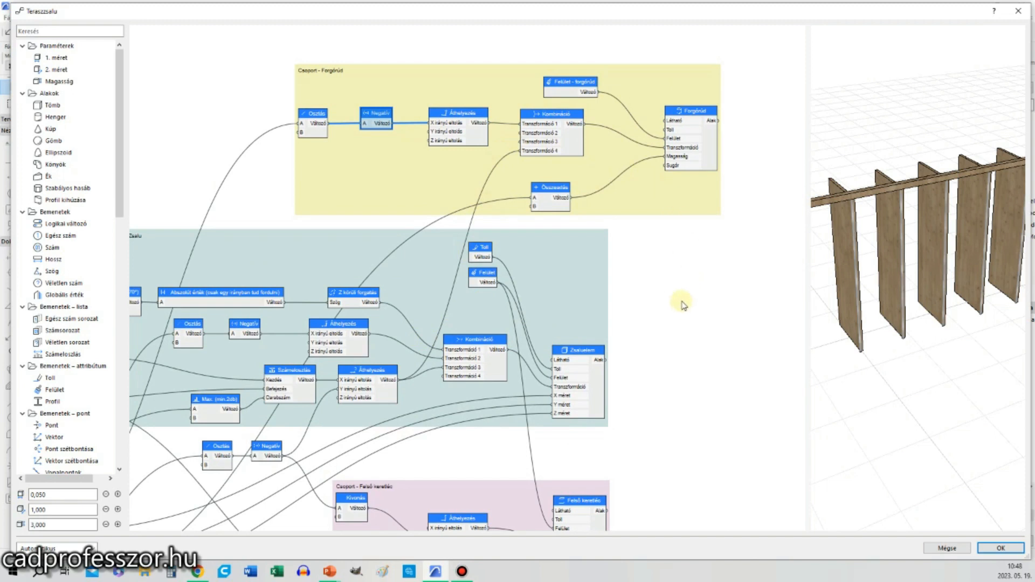
{"action": "mouse_move", "coordinate": [678, 375]}
{"action": "middle_mouse_down"}
{"action": "mouse_move", "coordinate": [670, 260]}
{"action": "mouse_move", "coordinate": [681, 210]}
{"action": "middle_mouse_up"}
{"action": "middle_click_drag", "start_coordinate": [708, 371], "coordinate": [717, 315]}
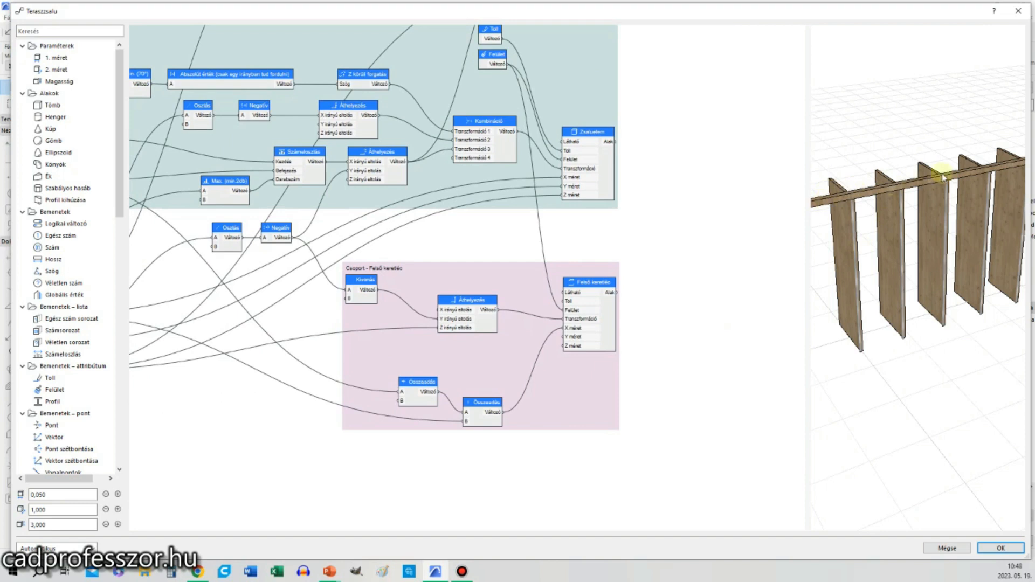
{"action": "scroll", "coordinate": [539, 380], "scroll_direction": "up", "scroll_amount": 5}
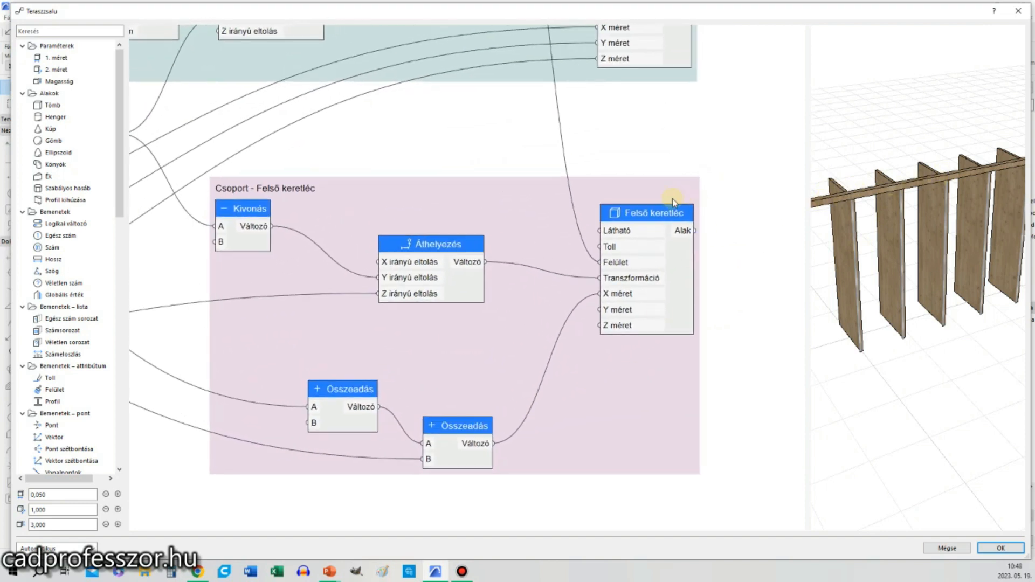
{"action": "left_click_drag", "start_coordinate": [924, 166], "coordinate": [921, 340]}
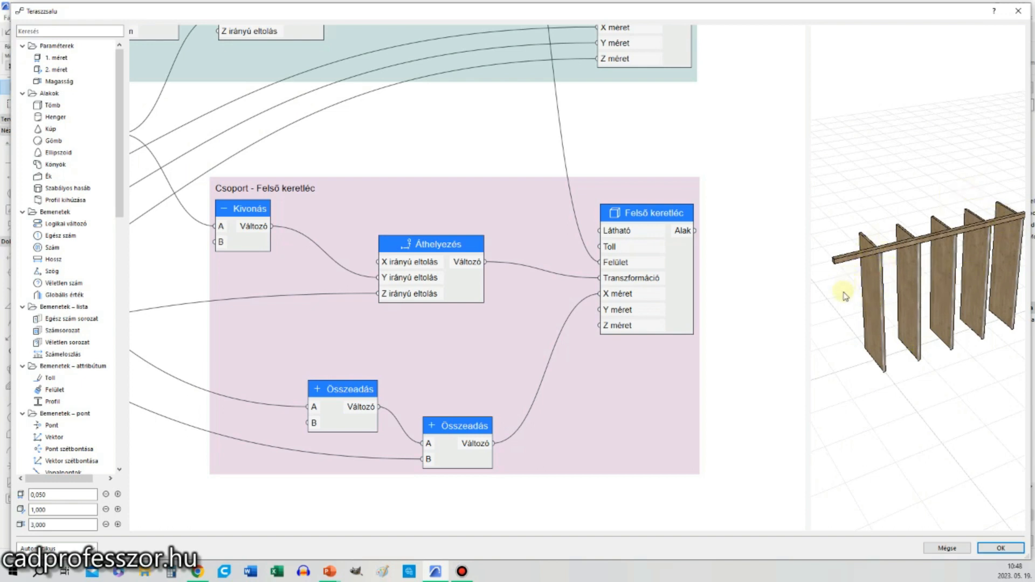
Set the Szög (elfordítás) variable to 70 and view the rotated panels from above against the upper batten.
{"action": "scroll", "coordinate": [601, 399], "scroll_direction": "down", "scroll_amount": 5}
{"action": "left_click_drag", "start_coordinate": [965, 201], "coordinate": [962, 249]}
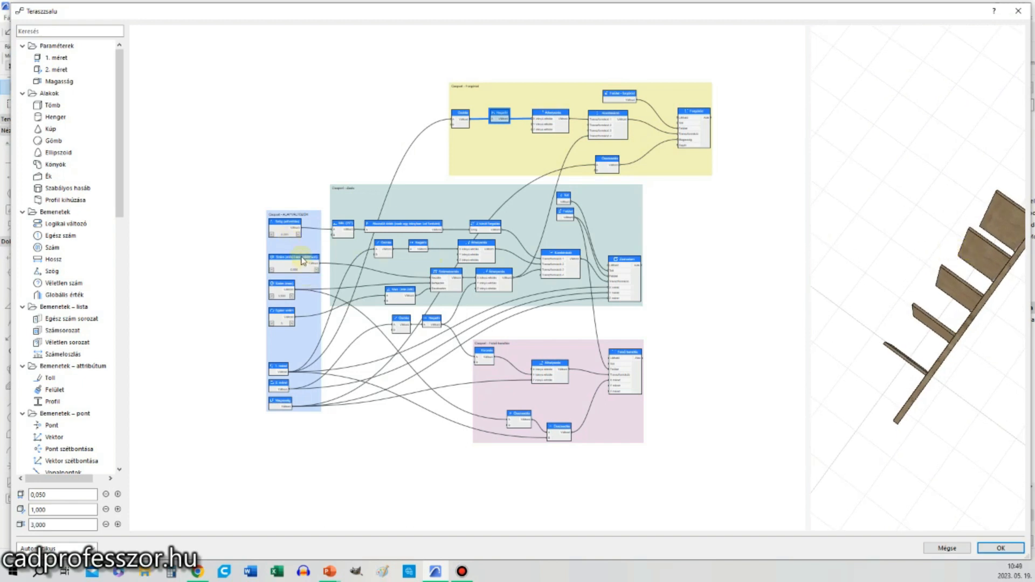
{"action": "scroll", "coordinate": [302, 261], "scroll_direction": "up", "scroll_amount": 3}
{"action": "left_click", "coordinate": [297, 204]}
{"action": "left_click", "coordinate": [297, 204]}
{"action": "left_click", "coordinate": [297, 204]}
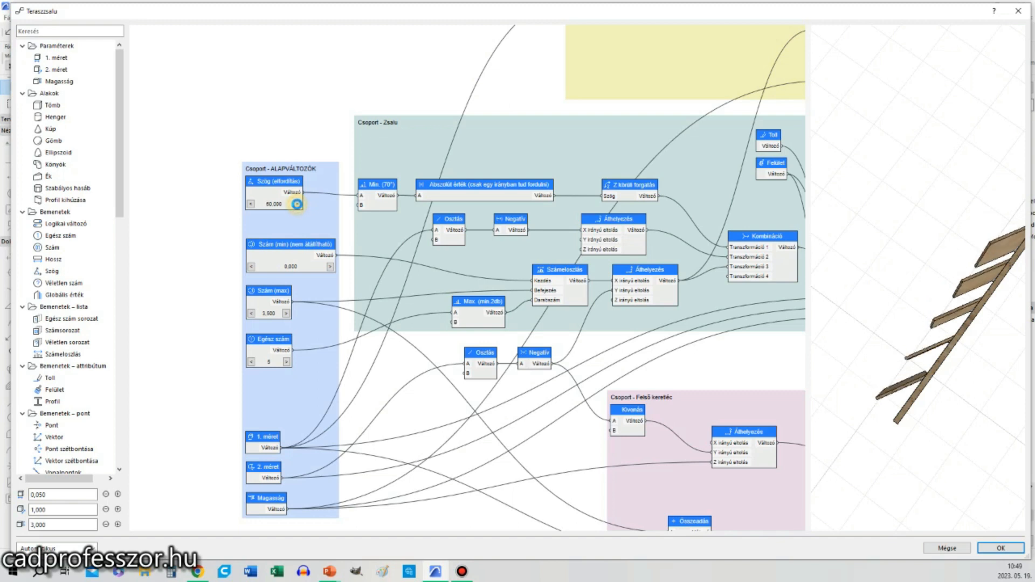
{"action": "left_click", "coordinate": [297, 204]}
{"action": "left_click_drag", "start_coordinate": [944, 386], "coordinate": [903, 353]}
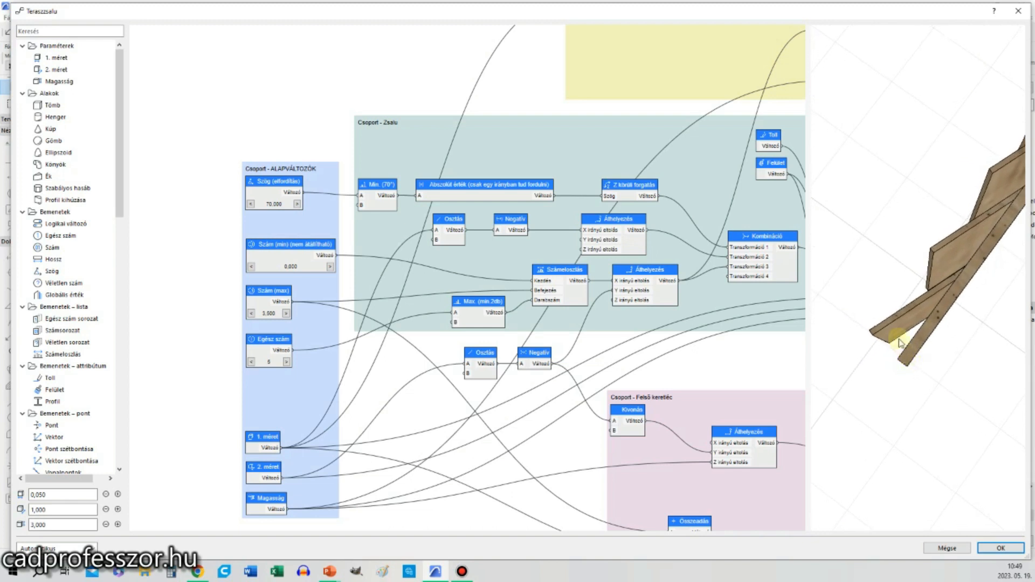
{"action": "left_click_drag", "start_coordinate": [953, 354], "coordinate": [933, 374]}
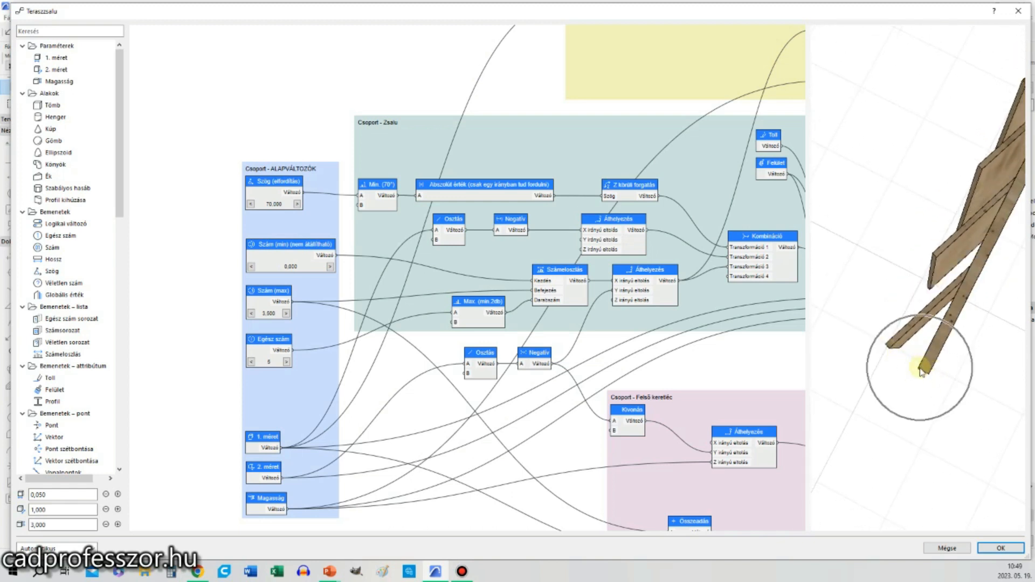
Set the Szög (elfordítás) variable to 0.
{"action": "left_click", "coordinate": [250, 205]}
{"action": "left_click", "coordinate": [250, 204]}
{"action": "left_click", "coordinate": [250, 204]}
{"action": "left_click", "coordinate": [250, 204]}
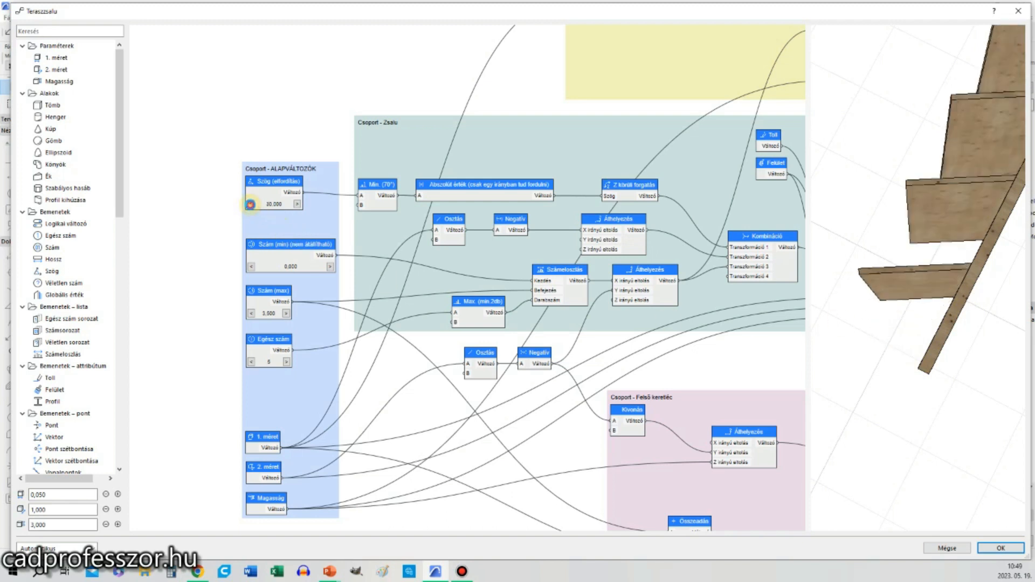
{"action": "left_click", "coordinate": [250, 205]}
{"action": "left_click", "coordinate": [250, 204]}
{"action": "left_click", "coordinate": [251, 204]}
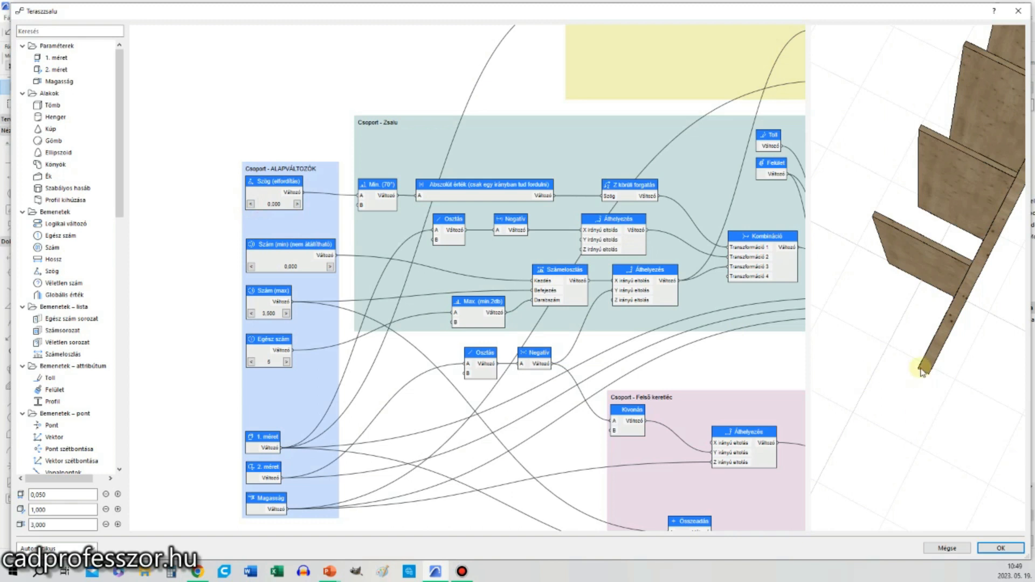
Examine in the 3D preview how the upper batten meets the rods and panels, and locate the Tömb shape.
{"action": "scroll", "coordinate": [874, 410], "scroll_direction": "down", "scroll_amount": 3}
{"action": "mouse_move", "coordinate": [924, 399]}
{"action": "middle_mouse_down", "text": "shift"}
{"action": "mouse_move", "coordinate": [934, 421]}
{"action": "mouse_move", "coordinate": [917, 395]}
{"action": "middle_mouse_up", "text": "shift"}
{"action": "middle_click_drag", "start_coordinate": [928, 360], "coordinate": [903, 358], "text": "shift"}
{"action": "key", "text": "ctrl"}
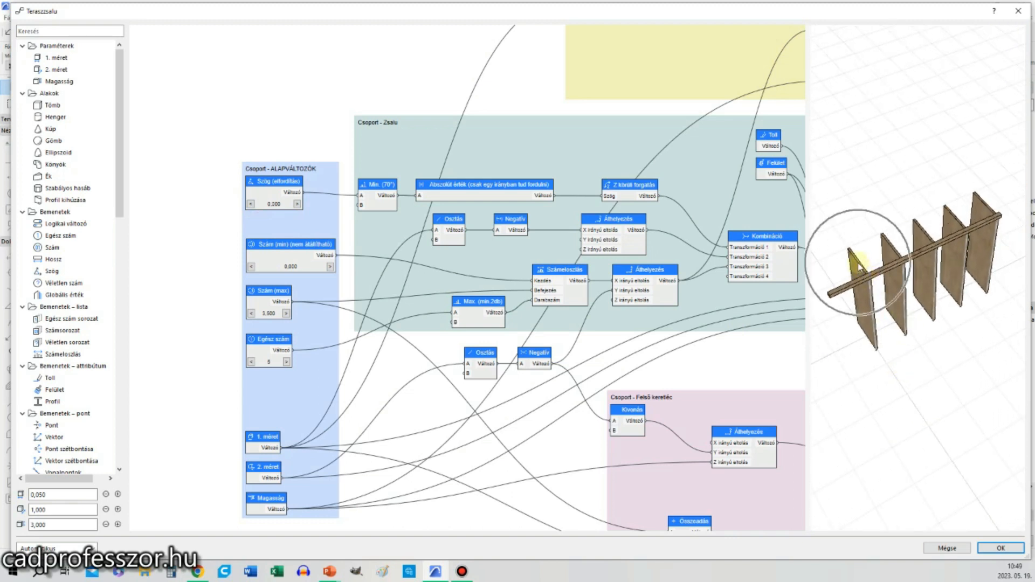
{"action": "scroll", "coordinate": [997, 221], "scroll_direction": "up", "scroll_amount": 3}
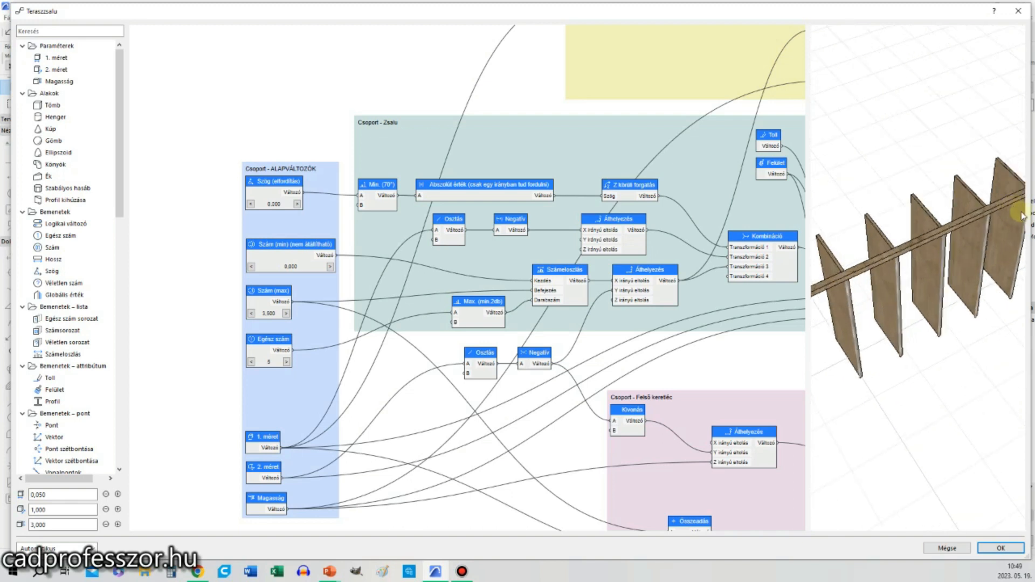
{"action": "middle_click_drag", "start_coordinate": [1003, 233], "coordinate": [931, 238]}
{"action": "scroll", "coordinate": [934, 237], "scroll_direction": "up", "scroll_amount": 3}
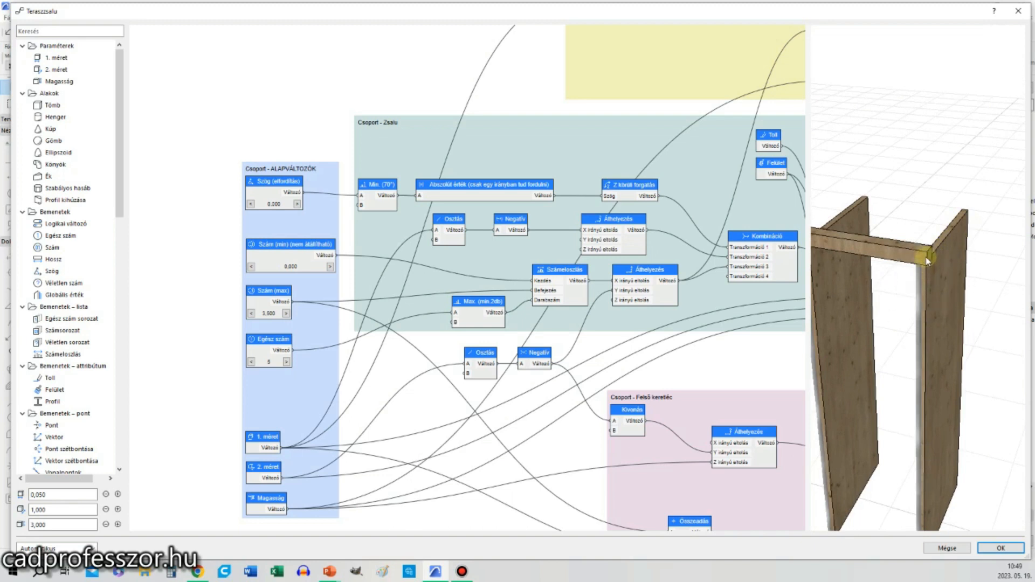
{"action": "left_click", "coordinate": [65, 108]}
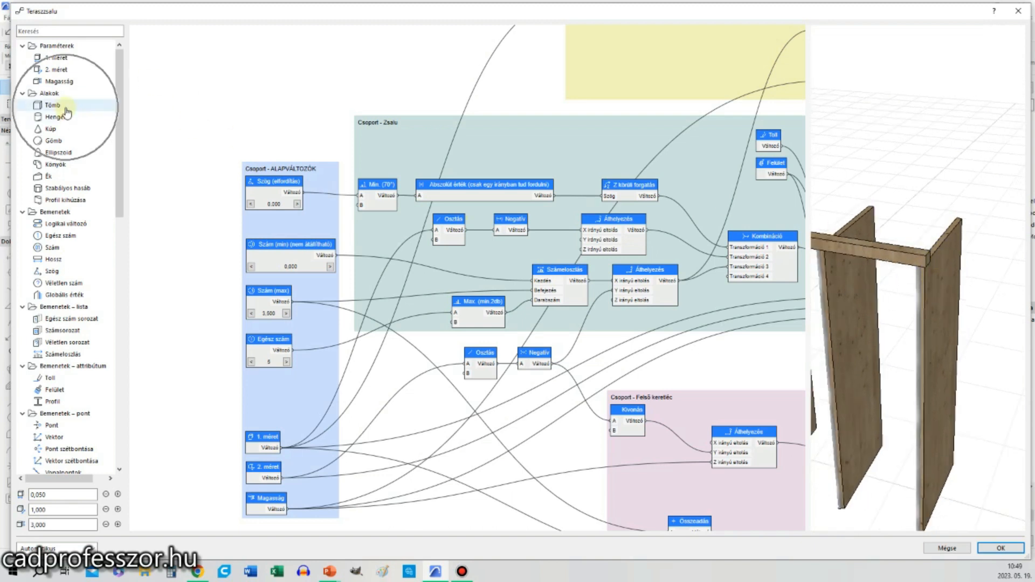
Examine the X, Y and Z sizes in the Felső keretléc node's settings and close them without changes.
{"action": "middle_click_drag", "start_coordinate": [713, 447], "coordinate": [454, 306]}
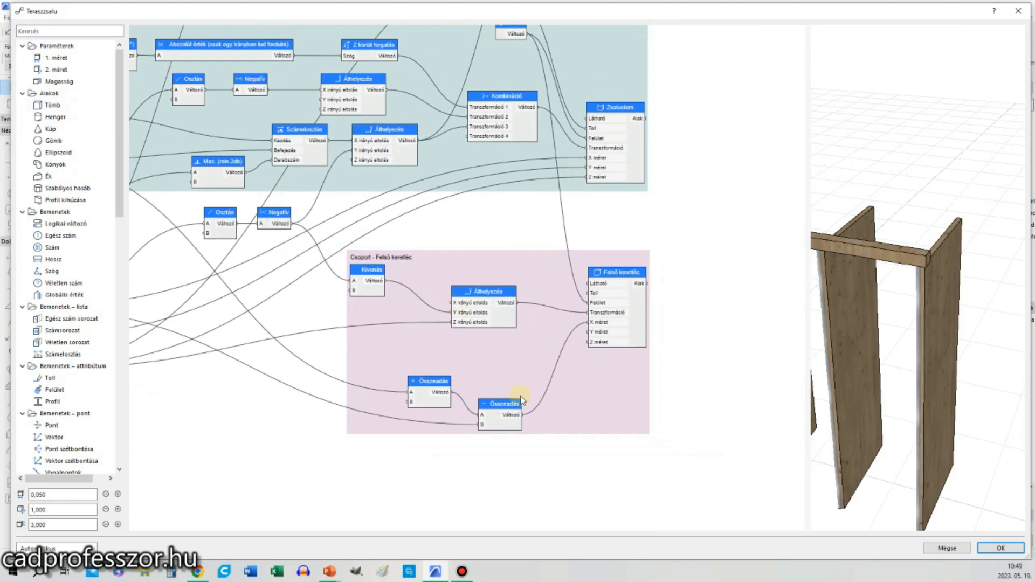
{"action": "scroll", "coordinate": [520, 399], "scroll_direction": "up", "scroll_amount": 2}
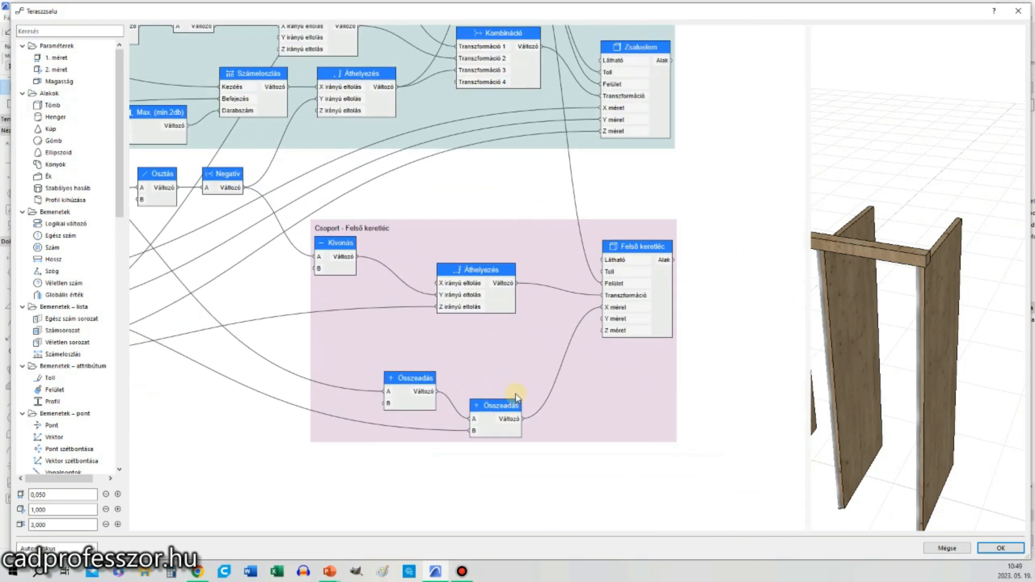
{"action": "left_click", "coordinate": [639, 255]}
{"action": "scroll", "coordinate": [635, 332], "scroll_direction": "up", "scroll_amount": 3}
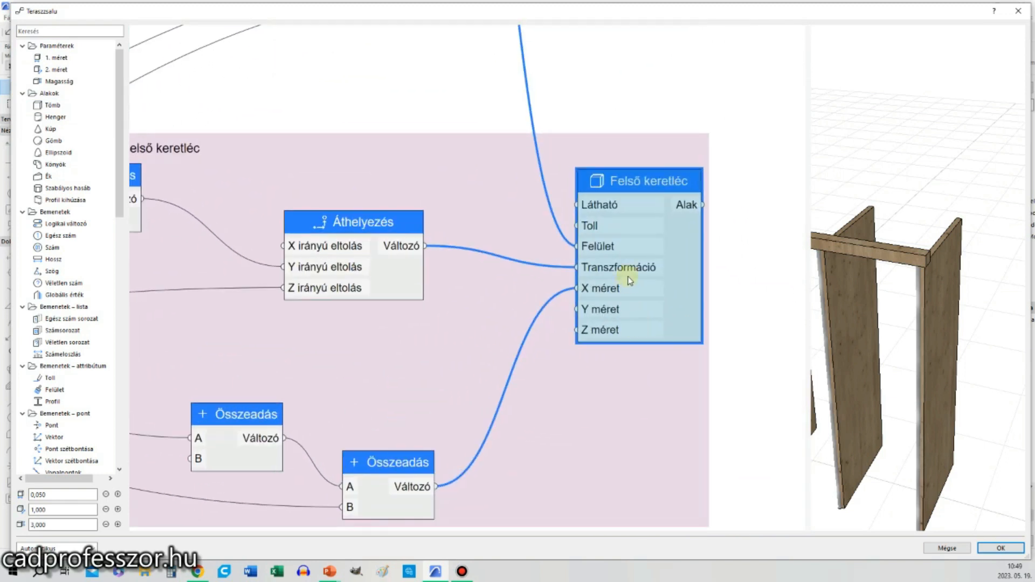
{"action": "double_click", "coordinate": [632, 313]}
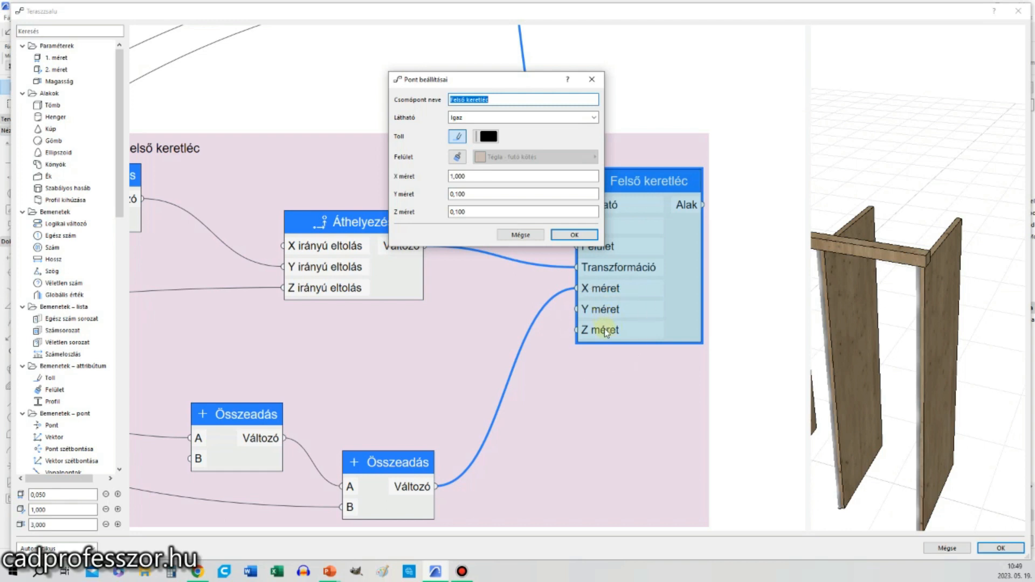
{"action": "scroll", "coordinate": [958, 178], "scroll_direction": "up", "scroll_amount": 5}
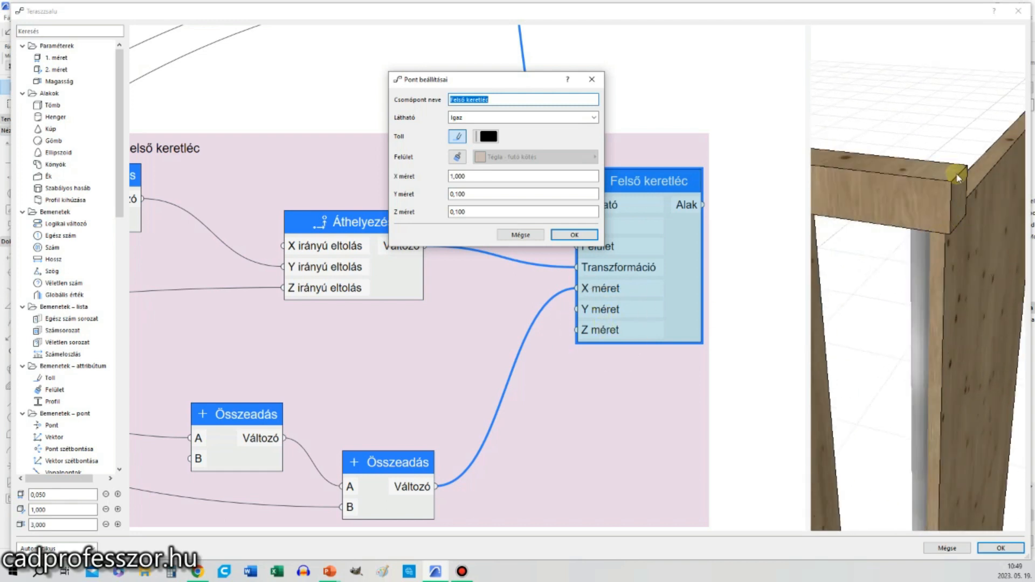
{"action": "left_click", "coordinate": [478, 213]}
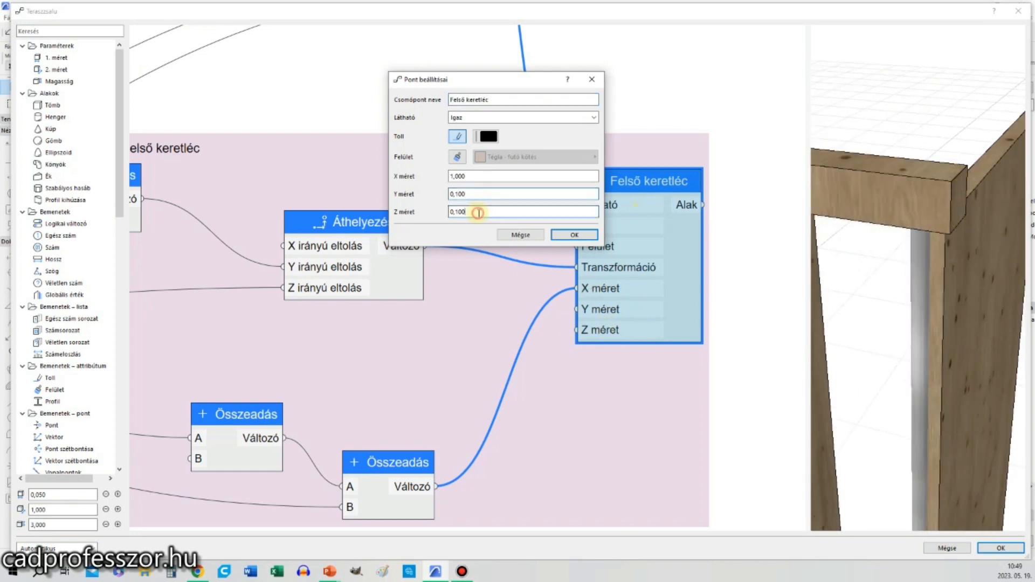
{"action": "left_click", "coordinate": [490, 176]}
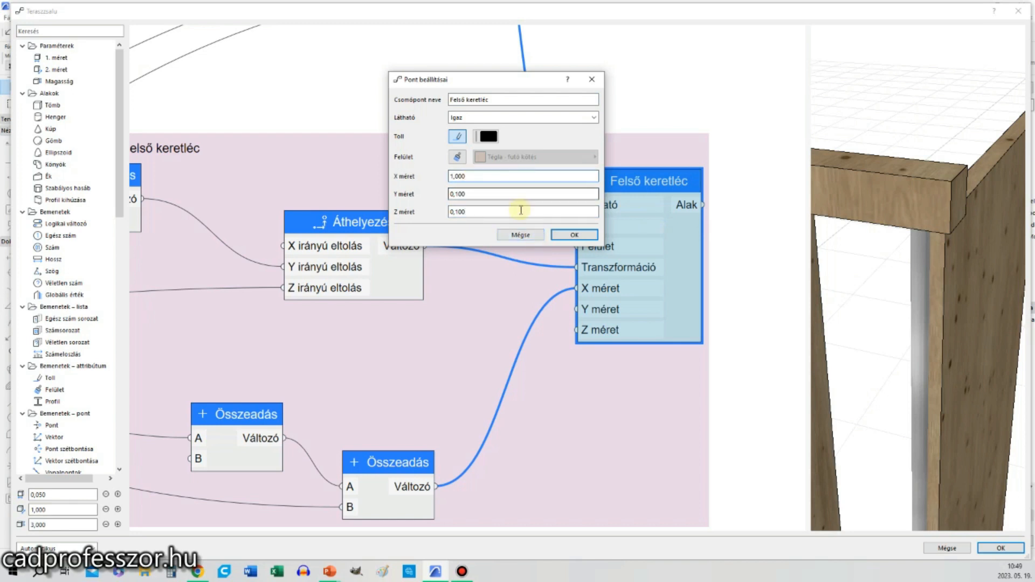
{"action": "left_click", "coordinate": [531, 233]}
Examine where the upper batten ends relative to the outermost panel in the 3D preview.
{"action": "scroll", "coordinate": [926, 297], "scroll_direction": "down", "scroll_amount": 10}
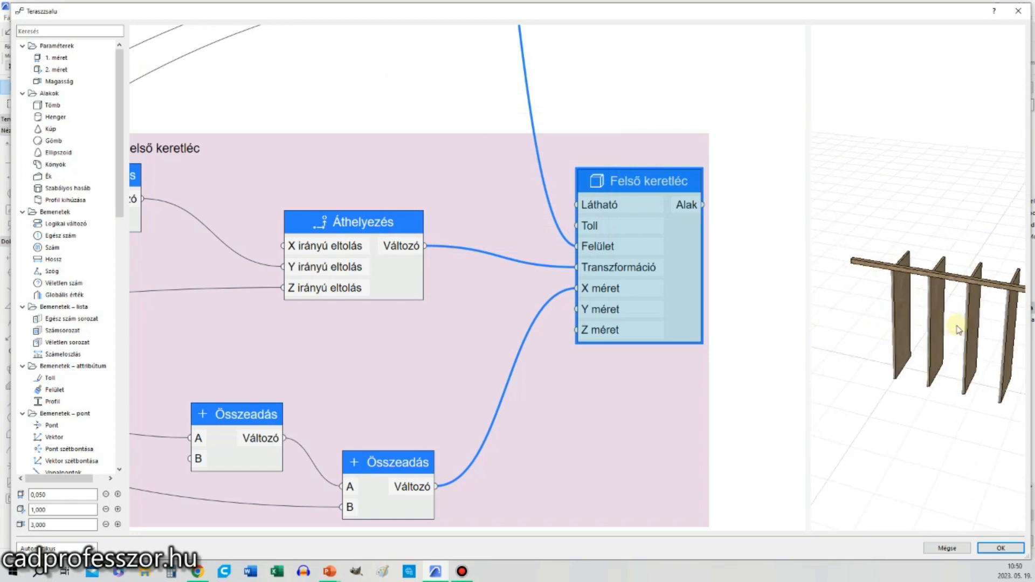
{"action": "left_click", "coordinate": [892, 269]}
{"action": "left_click", "coordinate": [892, 267]}
{"action": "left_click", "coordinate": [893, 267]}
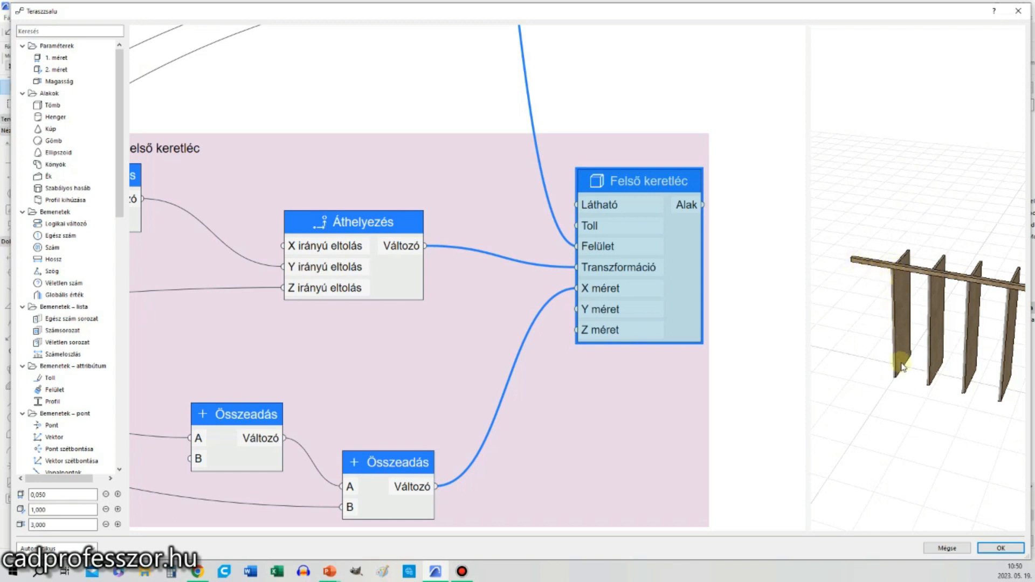
{"action": "left_click", "coordinate": [893, 270]}
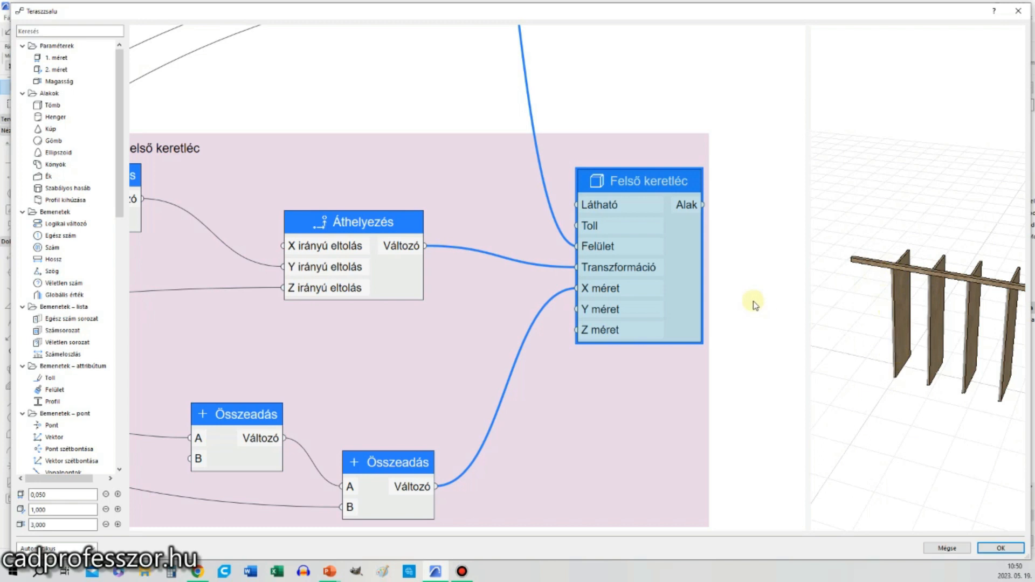
Deselect the Felső keretléc node and examine the Összeadás connection feeding its X méret input.
{"action": "left_click", "coordinate": [736, 236]}
{"action": "scroll", "coordinate": [736, 235], "scroll_direction": "down", "scroll_amount": 1}
{"action": "scroll", "coordinate": [739, 277], "scroll_direction": "down", "scroll_amount": 1}
{"action": "scroll", "coordinate": [738, 321], "scroll_direction": "down", "scroll_amount": 2}
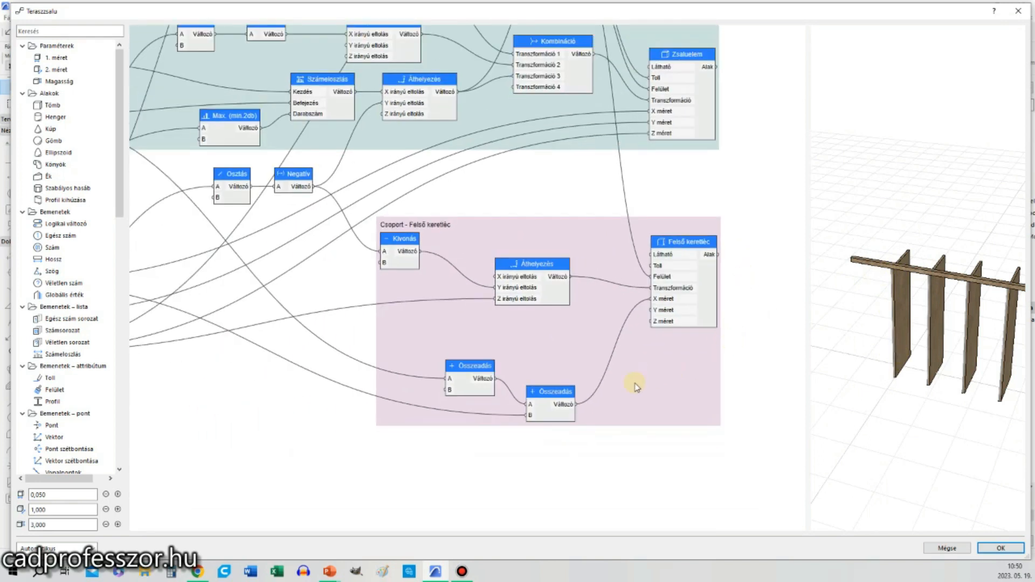
{"action": "scroll", "coordinate": [544, 385], "scroll_direction": "up", "scroll_amount": 2}
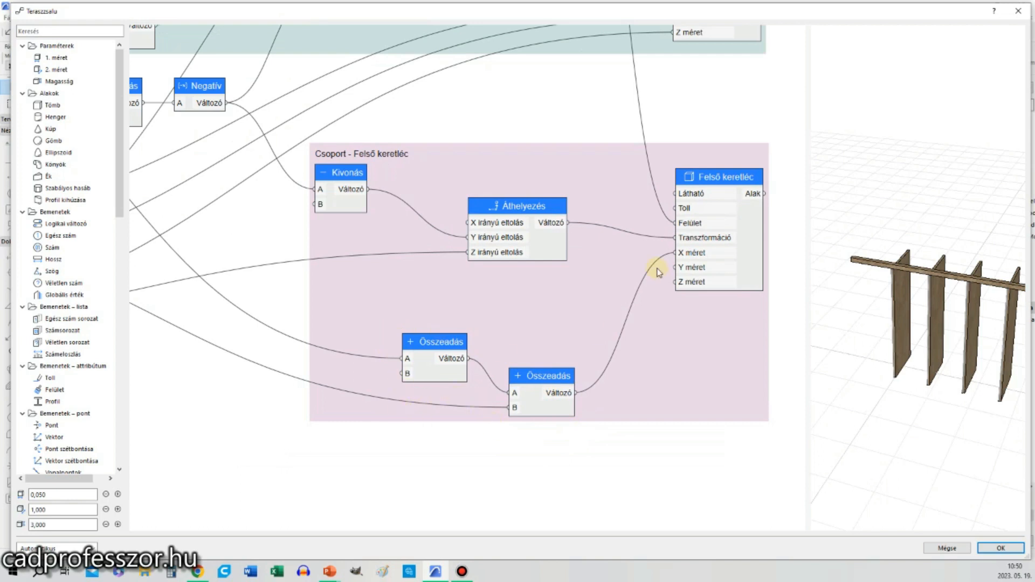
{"action": "left_click", "coordinate": [686, 257]}
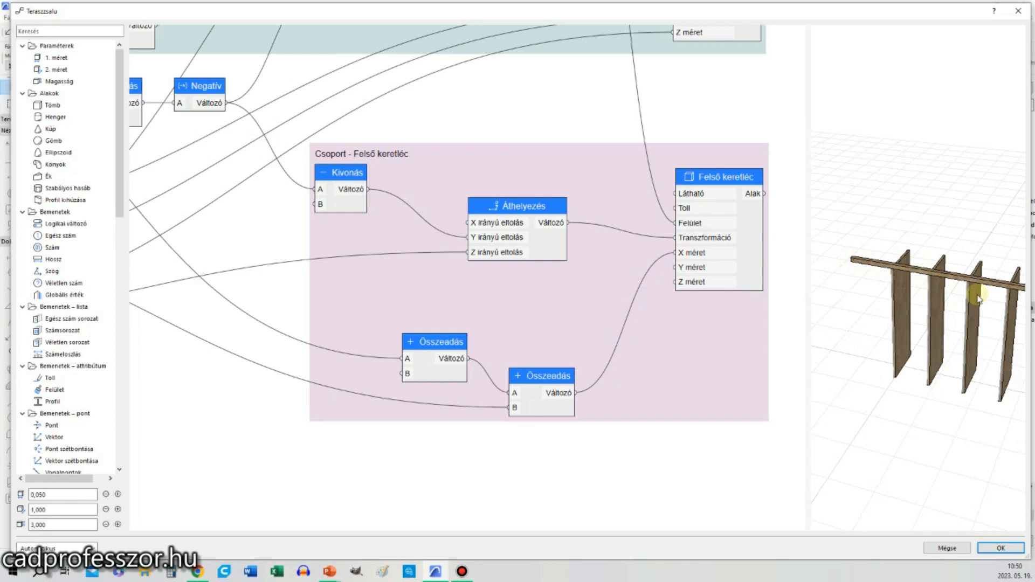
Trace the 1. méret and Szám (max) variables' connections to the Összeadás nodes of the Felső keretléc group.
{"action": "middle_click_drag", "start_coordinate": [276, 390], "coordinate": [545, 388]}
{"action": "scroll", "coordinate": [507, 424], "scroll_direction": "down", "scroll_amount": 3}
{"action": "left_click", "coordinate": [218, 301]}
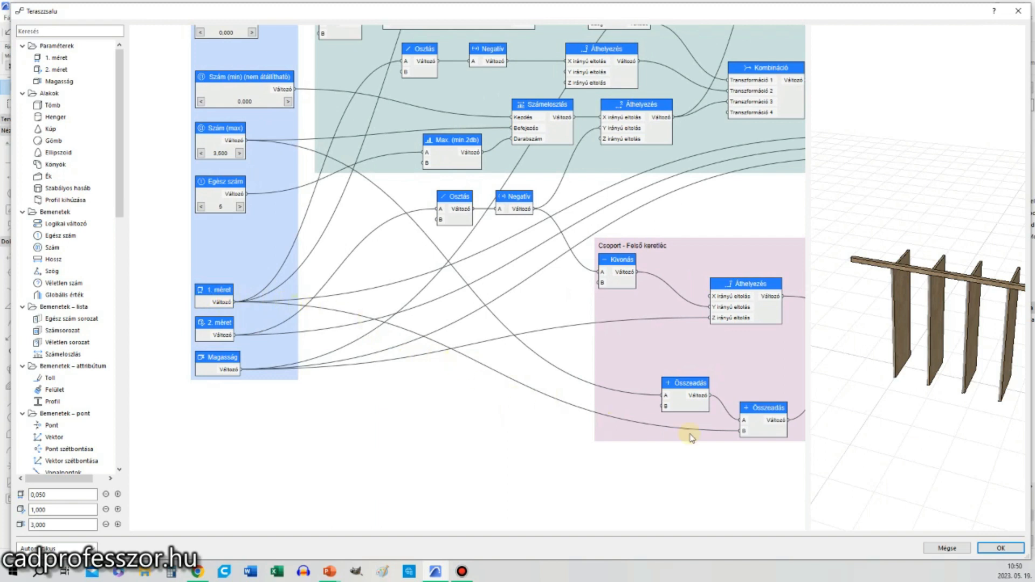
{"action": "left_click", "coordinate": [755, 429]}
{"action": "left_click", "coordinate": [755, 430]}
{"action": "left_click", "coordinate": [218, 136]}
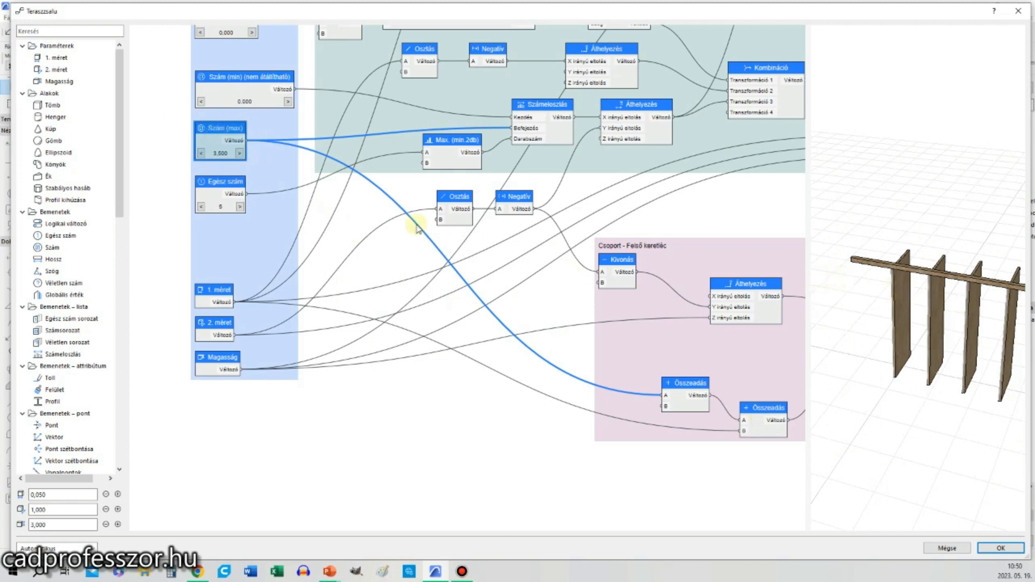
Examine the B value in the first Összeadás node's settings in the Felső keretléc group and close them without changes.
{"action": "middle_click_drag", "start_coordinate": [756, 430], "coordinate": [681, 421]}
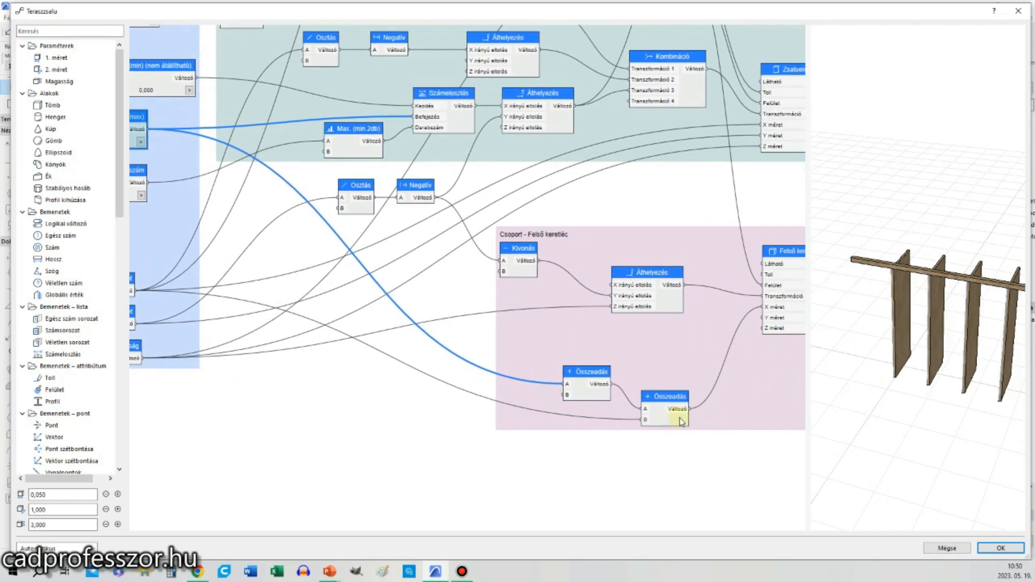
{"action": "middle_click_drag", "start_coordinate": [616, 384], "coordinate": [523, 353]}
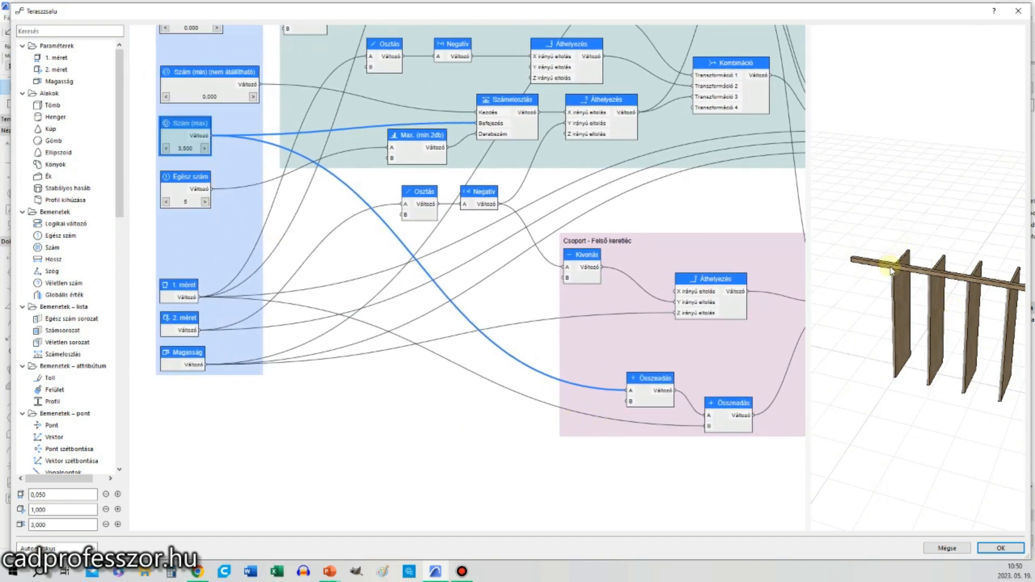
{"action": "left_click_drag", "start_coordinate": [890, 267], "coordinate": [963, 293]}
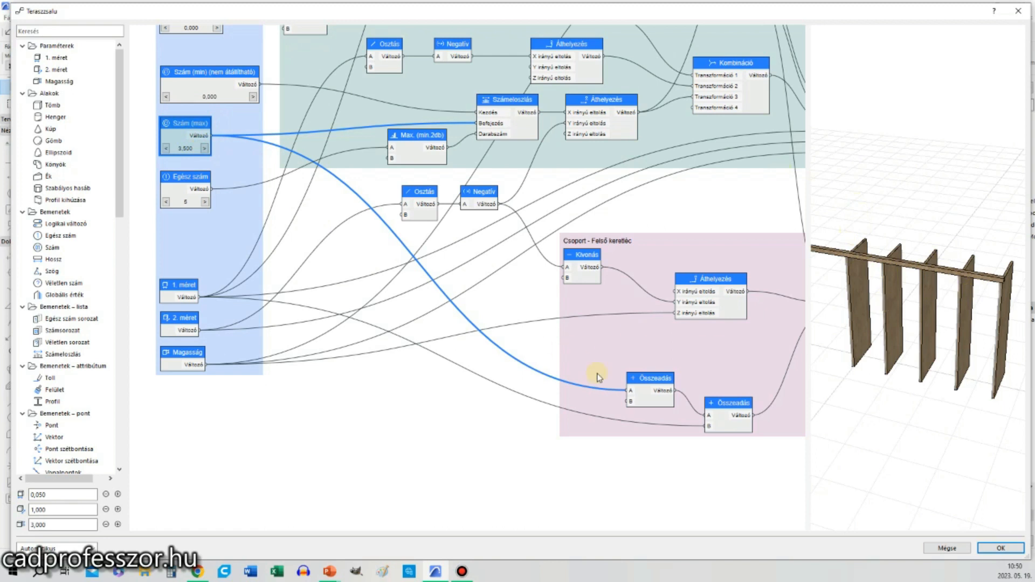
{"action": "double_click", "coordinate": [644, 384]}
{"action": "left_click", "coordinate": [475, 136]}
{"action": "left_click", "coordinate": [521, 158]}
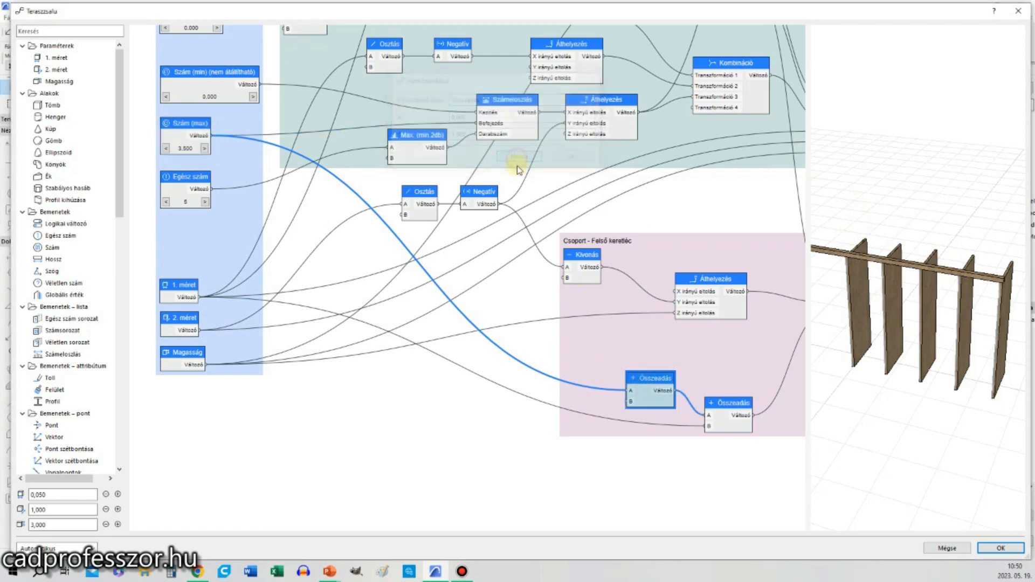
Trace the 1. méret connection to the second Összeadás node, check that node's B value and close its settings without changes.
{"action": "left_click", "coordinate": [728, 412]}
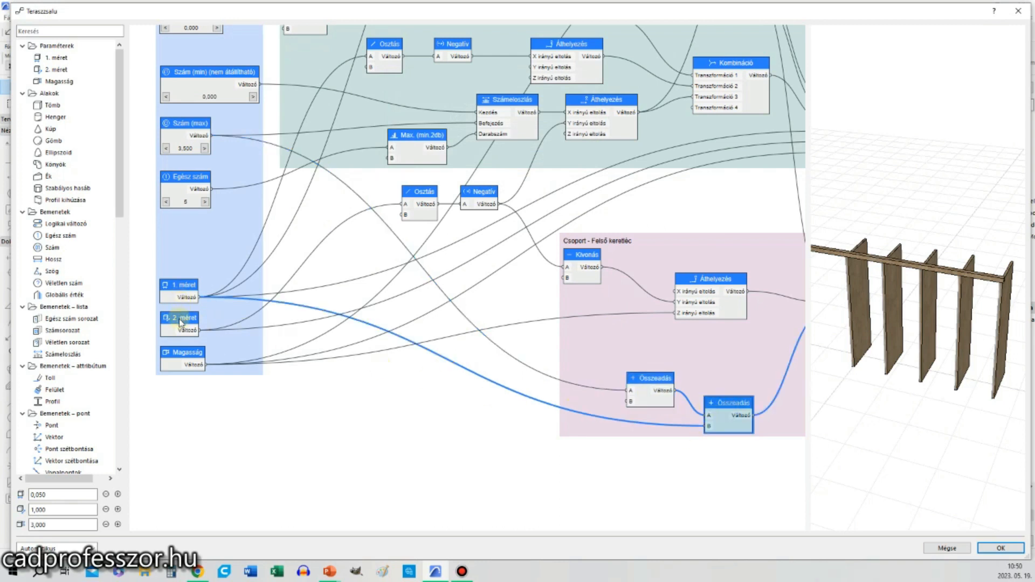
{"action": "left_click", "coordinate": [182, 293]}
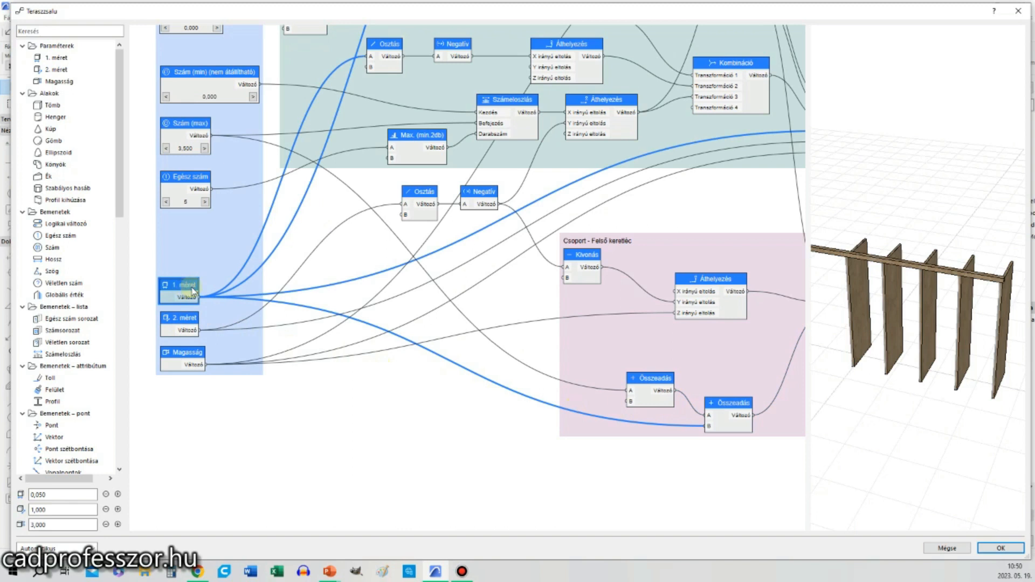
{"action": "double_click", "coordinate": [724, 411]}
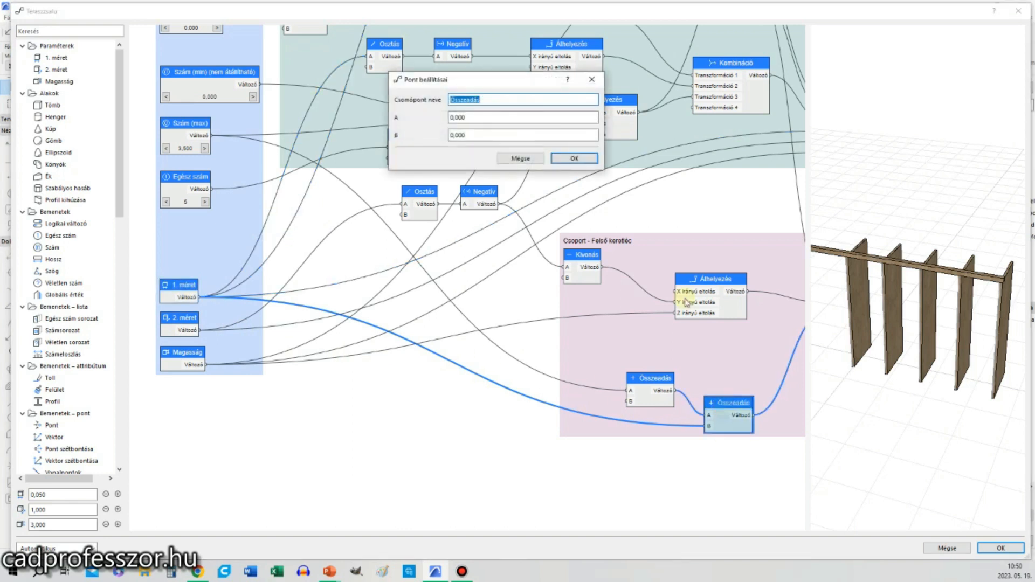
{"action": "left_click", "coordinate": [488, 134]}
{"action": "left_click", "coordinate": [520, 158]}
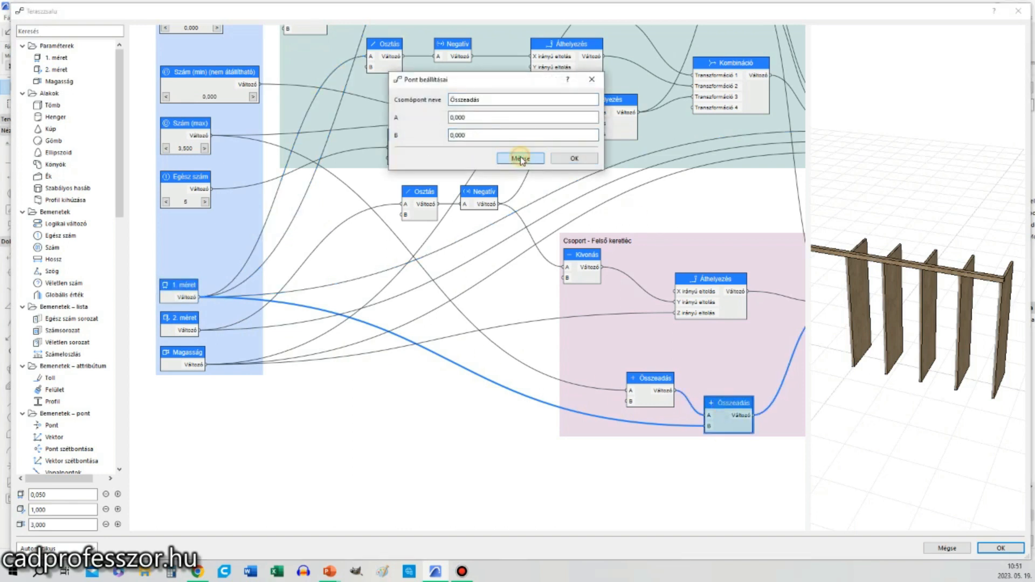
Reopen the second Összeadás node's settings, close them without changes and deselect the node.
{"action": "left_click", "coordinate": [684, 471]}
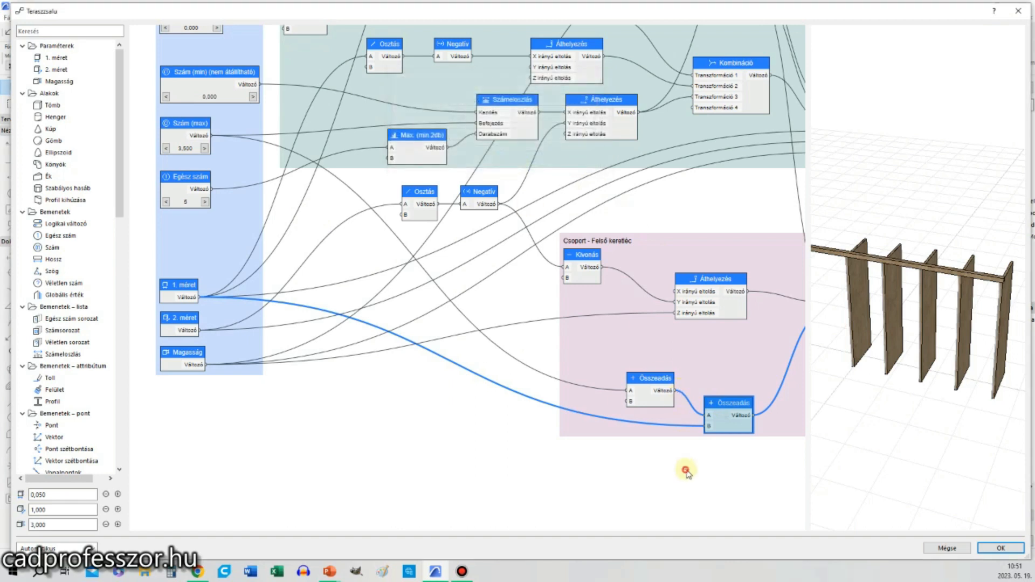
{"action": "double_click", "coordinate": [712, 420]}
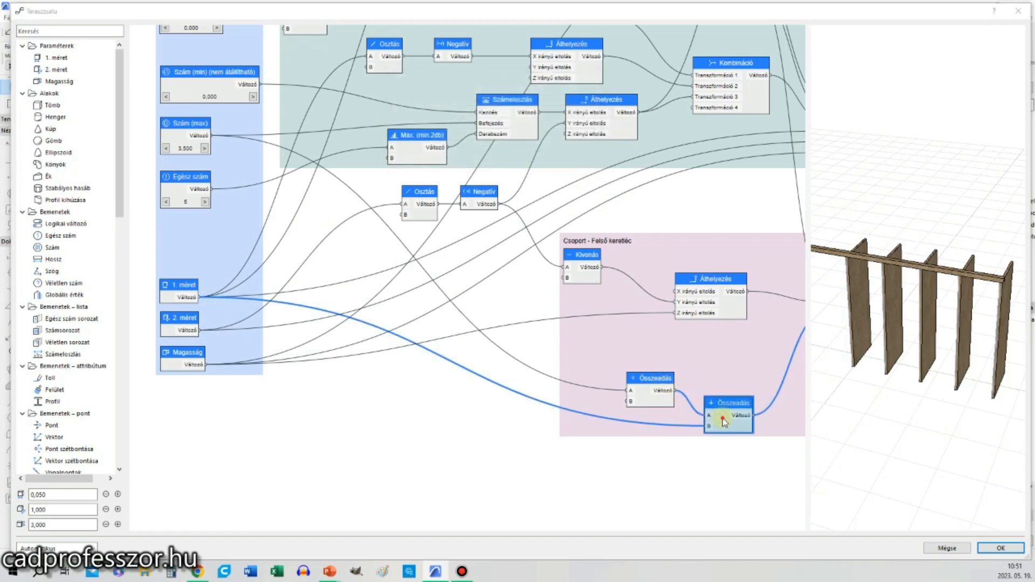
{"action": "left_click", "coordinate": [510, 157]}
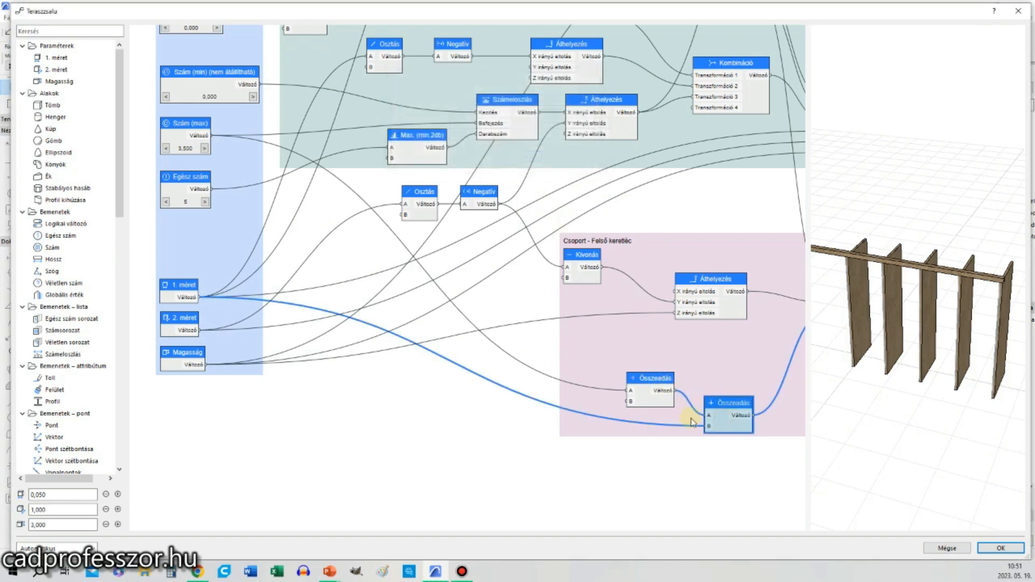
{"action": "left_click", "coordinate": [605, 447]}
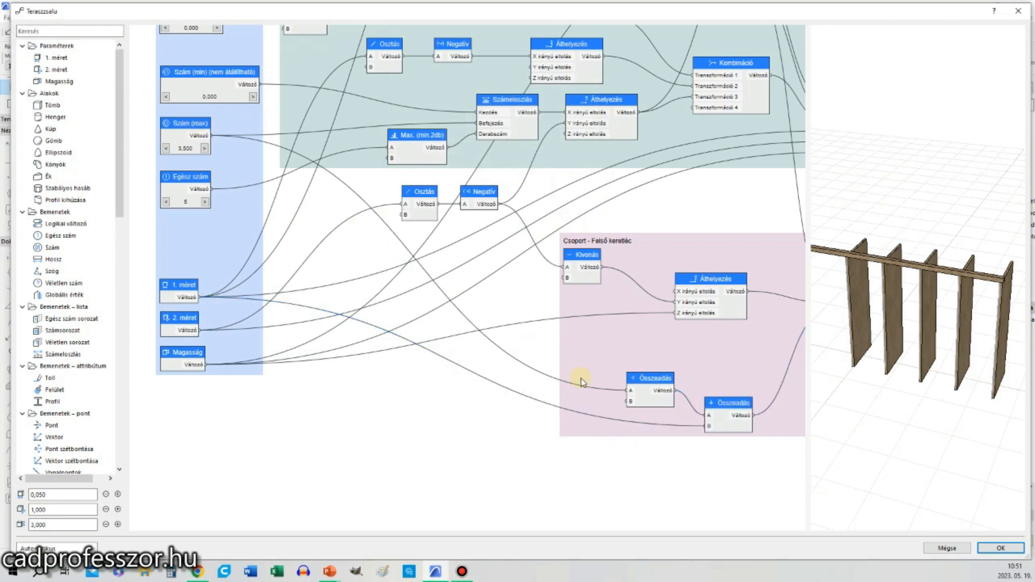
Examine the second Összeadás node's connection to the X méret input of Felső keretléc and the upper batten in the 3D preview.
{"action": "key", "text": "ctrl"}
{"action": "key", "text": "ctrl"}
{"action": "key", "text": "ctrl"}
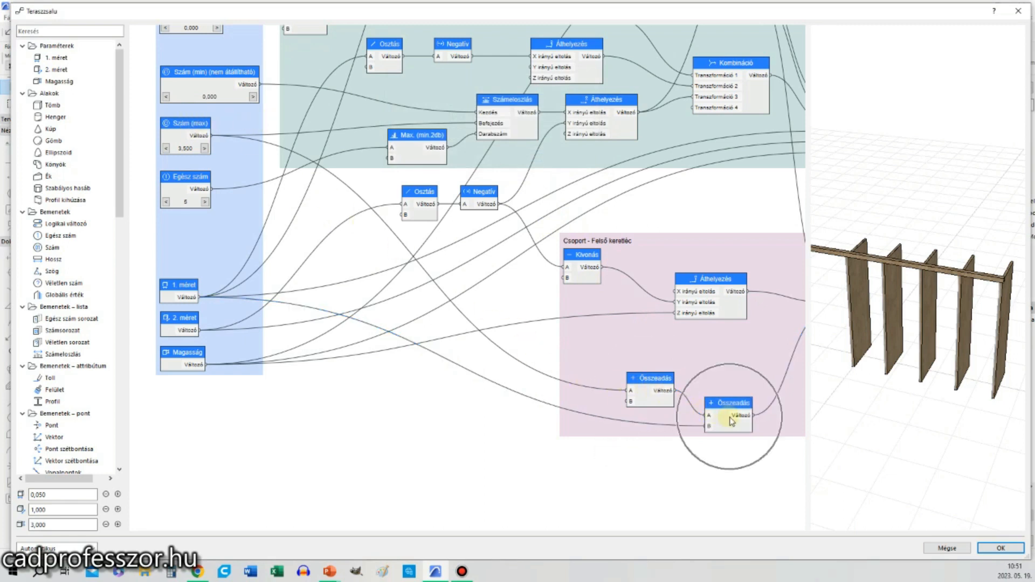
{"action": "key", "text": "ctrl"}
{"action": "middle_click_drag", "start_coordinate": [752, 413], "coordinate": [540, 442]}
{"action": "scroll", "coordinate": [636, 442], "scroll_direction": "up", "scroll_amount": 3}
{"action": "scroll", "coordinate": [654, 334], "scroll_direction": "up", "scroll_amount": 1}
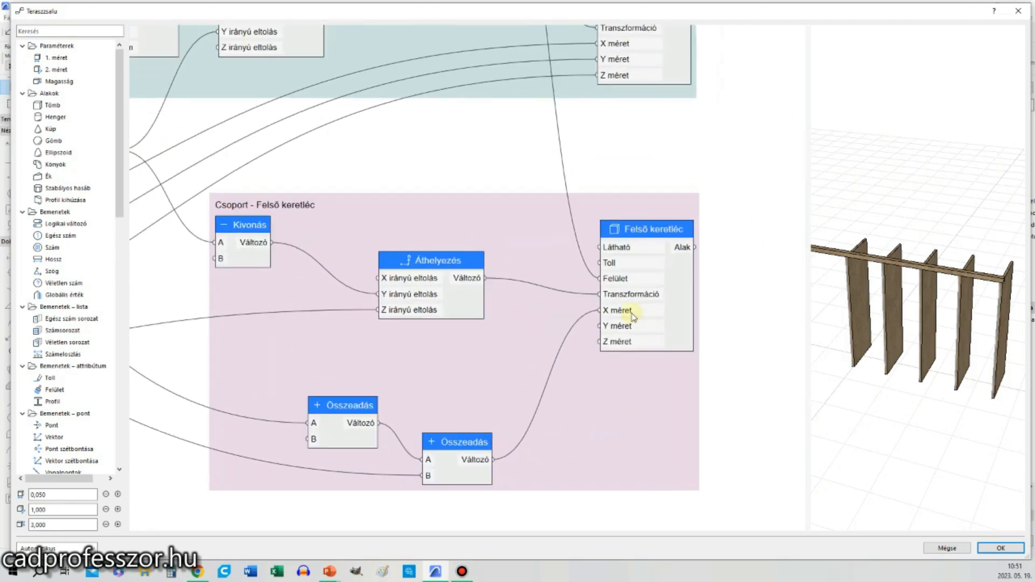
{"action": "middle_click_drag", "start_coordinate": [923, 253], "coordinate": [919, 278]}
{"action": "scroll", "coordinate": [937, 260], "scroll_direction": "down", "scroll_amount": 1}
{"action": "key", "text": "ctrl"}
{"action": "key", "text": "ctrl"}
{"action": "scroll", "coordinate": [703, 389], "scroll_direction": "down", "scroll_amount": 1}
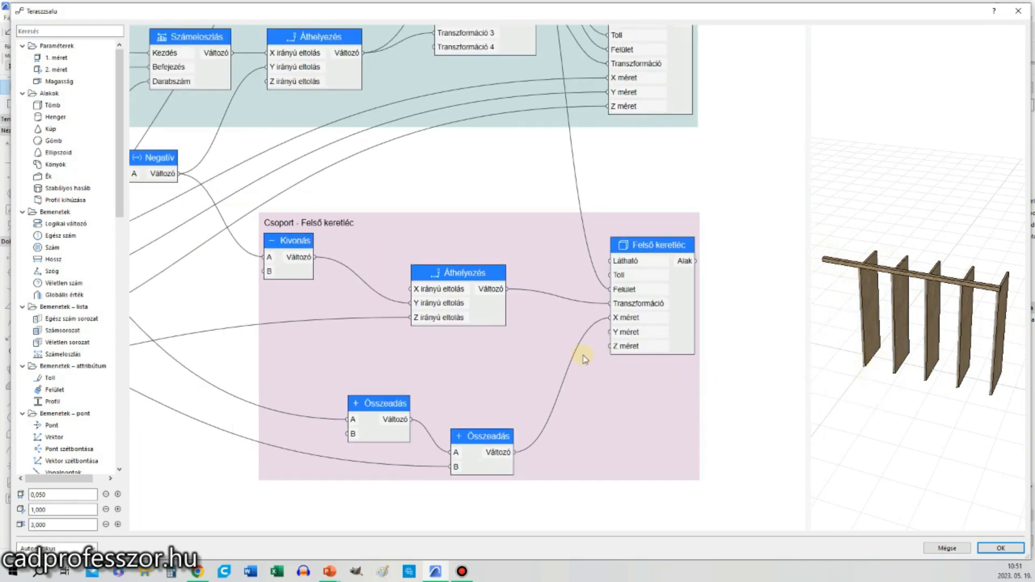
Check the B value of the Osztás node outside the groups without changing it and trace the connections of the adjoining Negatív node.
{"action": "key", "text": "ctrl"}
{"action": "middle_click_drag", "start_coordinate": [352, 355], "coordinate": [588, 345]}
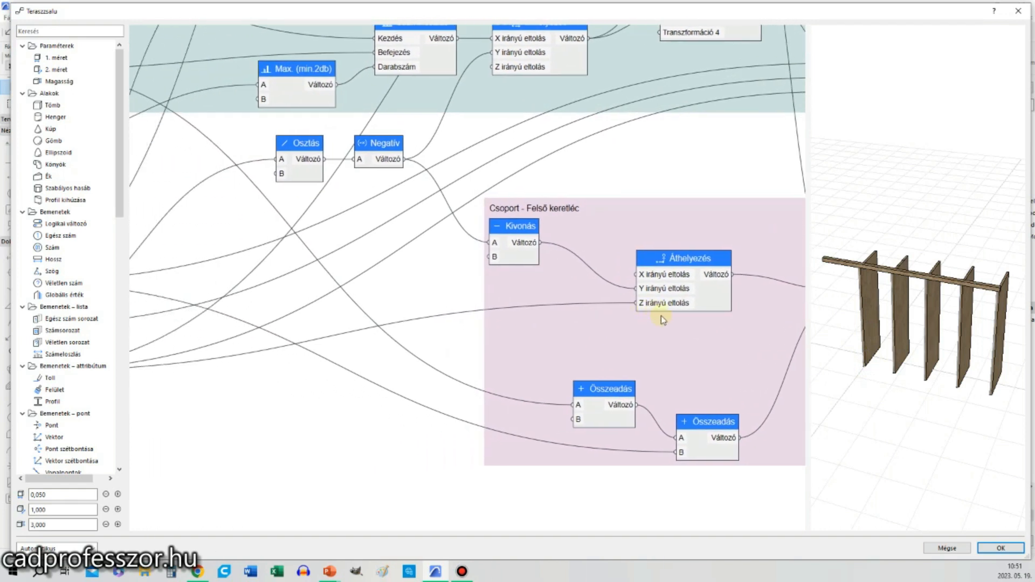
{"action": "scroll", "coordinate": [661, 315], "scroll_direction": "down", "scroll_amount": 3}
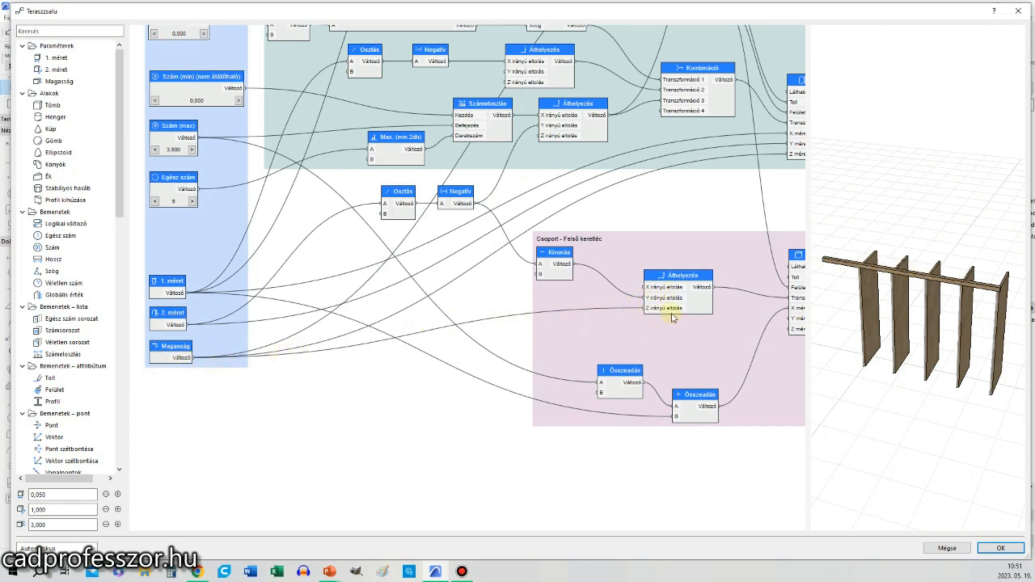
{"action": "key", "text": "ctrl"}
{"action": "key", "text": "ctrl"}
{"action": "double_click", "coordinate": [393, 193]}
{"action": "left_click", "coordinate": [462, 135]}
{"action": "left_click", "coordinate": [511, 159]}
{"action": "left_click", "coordinate": [460, 196]}
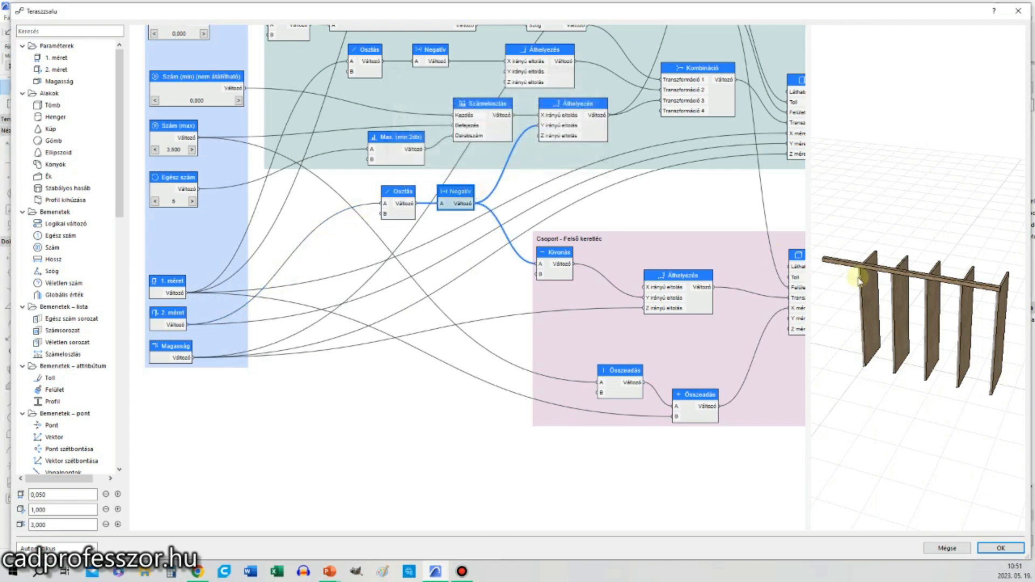
Examine the Kivonás node's B value against the upper batten in the 3D preview and close its settings without changes.
{"action": "left_click", "coordinate": [561, 253]}
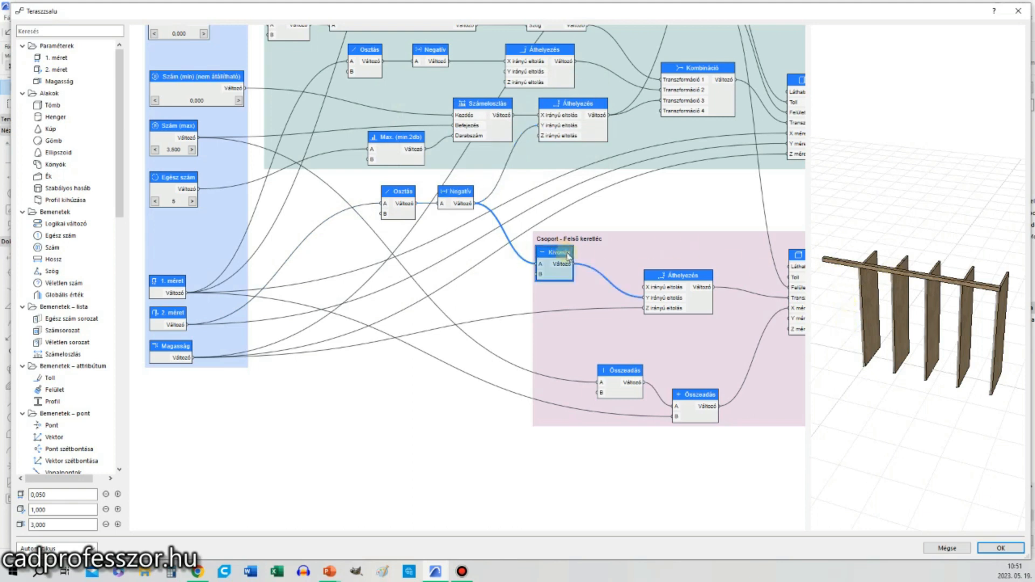
{"action": "double_click", "coordinate": [559, 255]}
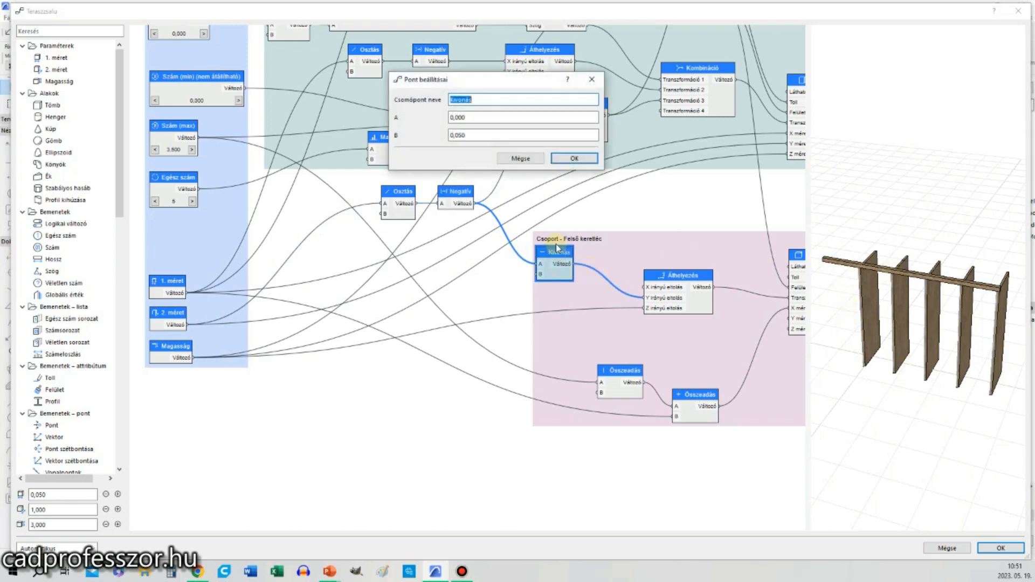
{"action": "left_click", "coordinate": [483, 136]}
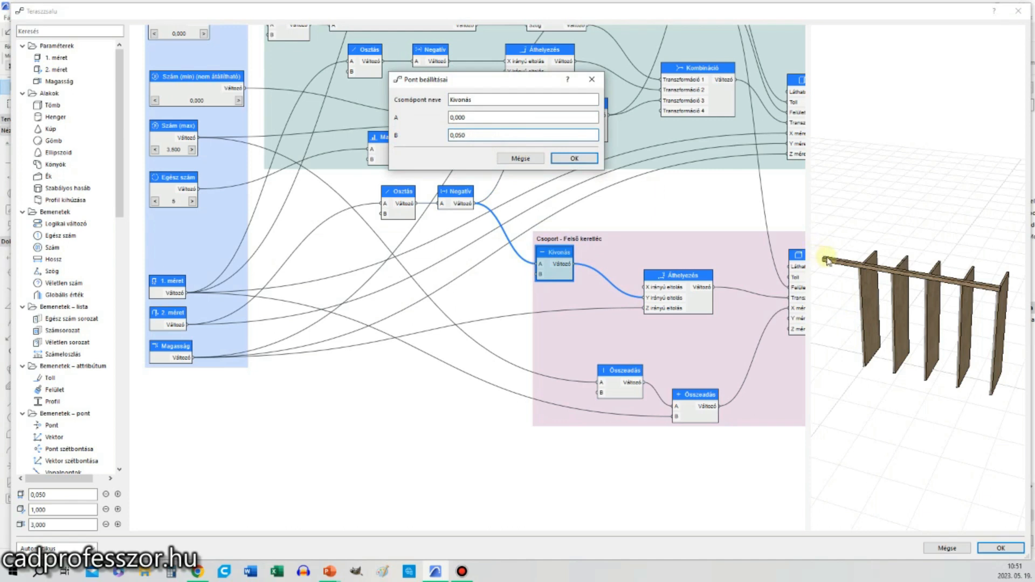
{"action": "scroll", "coordinate": [828, 261], "scroll_direction": "up", "scroll_amount": 1}
{"action": "left_click", "coordinate": [892, 288]}
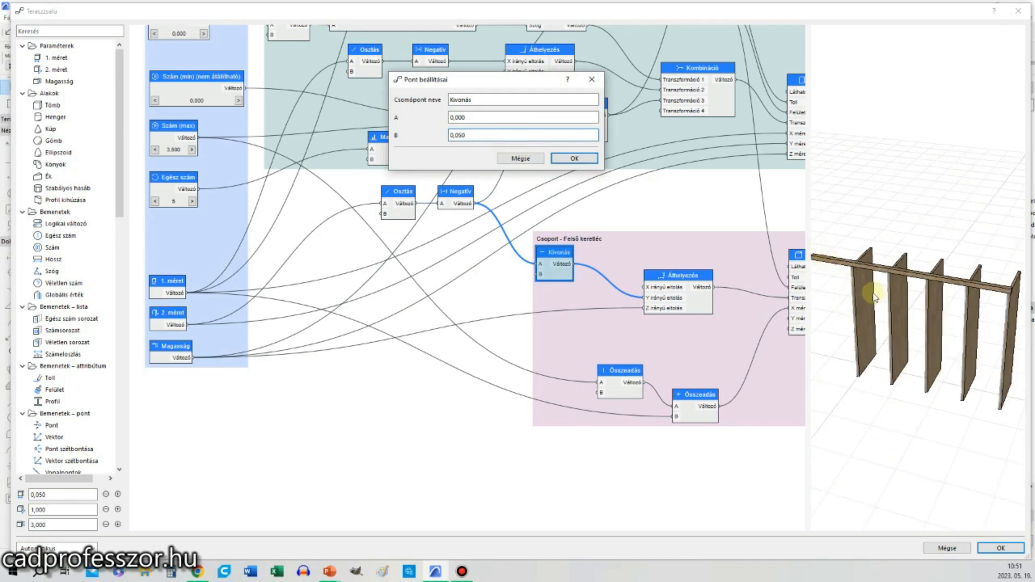
{"action": "left_click", "coordinate": [521, 159]}
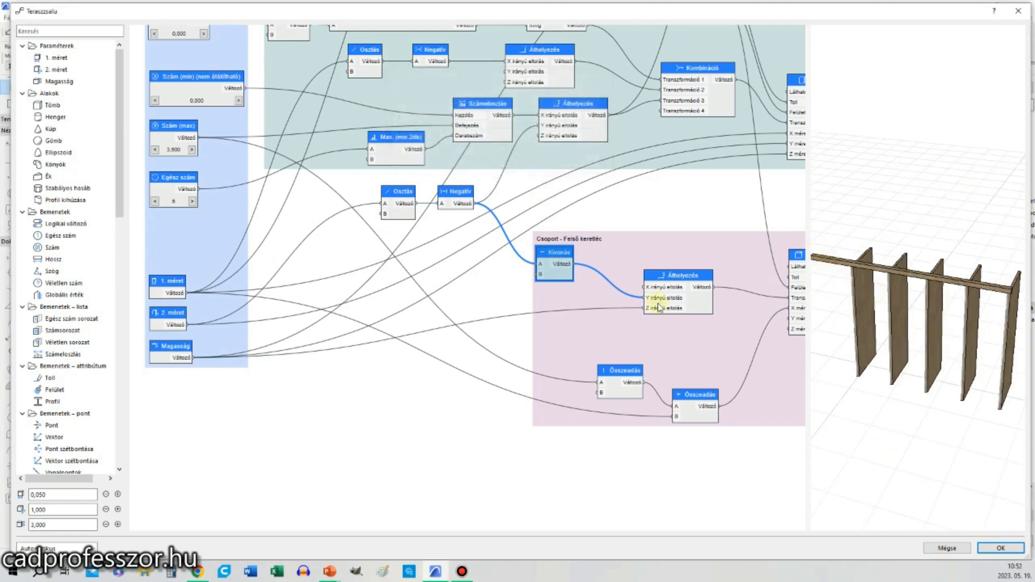
Examine the upper batten's position relative to the panel edges and rods from close up in the 3D preview.
{"action": "middle_click_drag", "start_coordinate": [763, 367], "coordinate": [695, 374]}
{"action": "left_click_drag", "start_coordinate": [824, 386], "coordinate": [905, 294]}
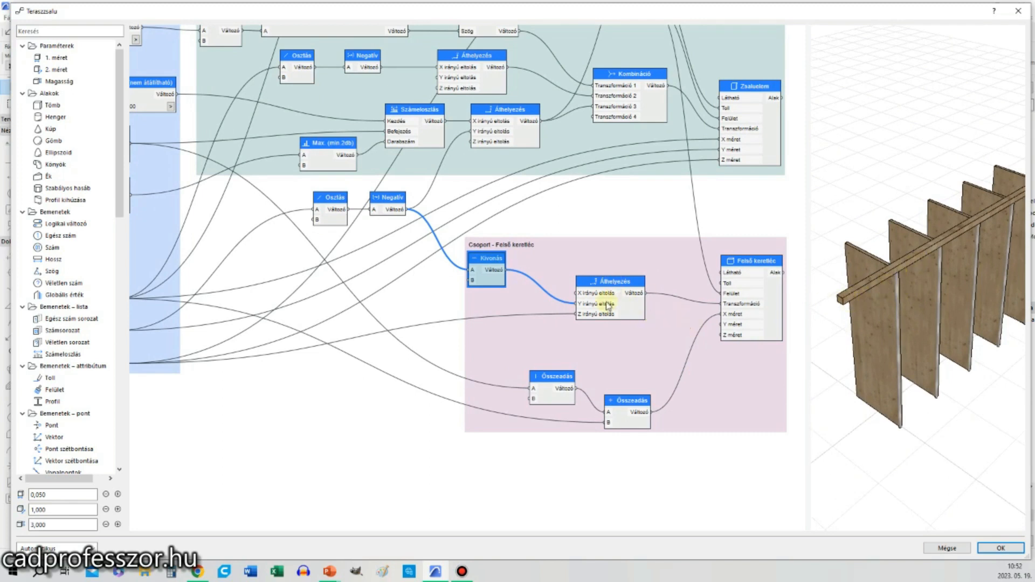
{"action": "scroll", "coordinate": [875, 274], "scroll_direction": "up", "scroll_amount": 8}
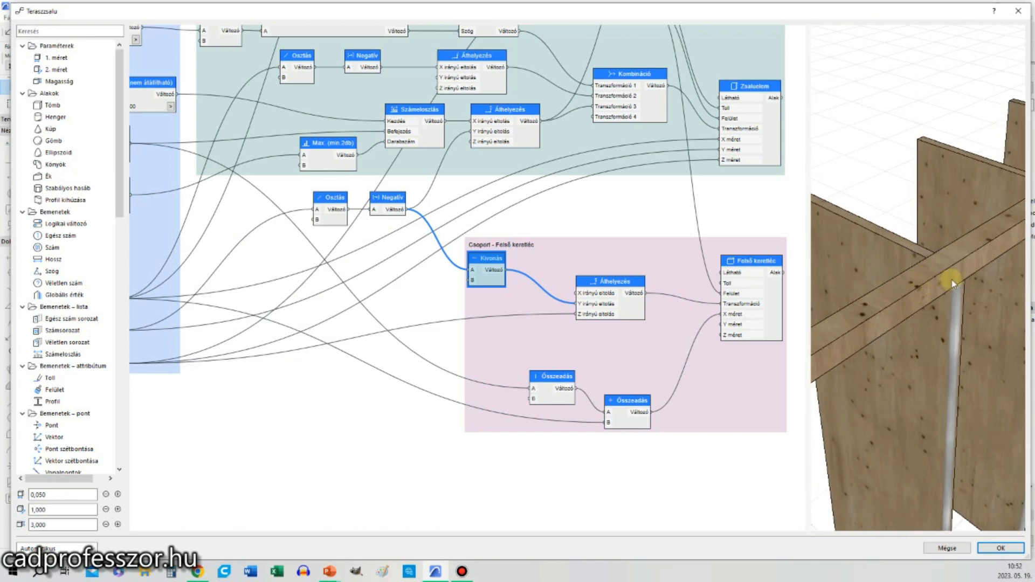
{"action": "left_click_drag", "start_coordinate": [966, 288], "coordinate": [965, 256]}
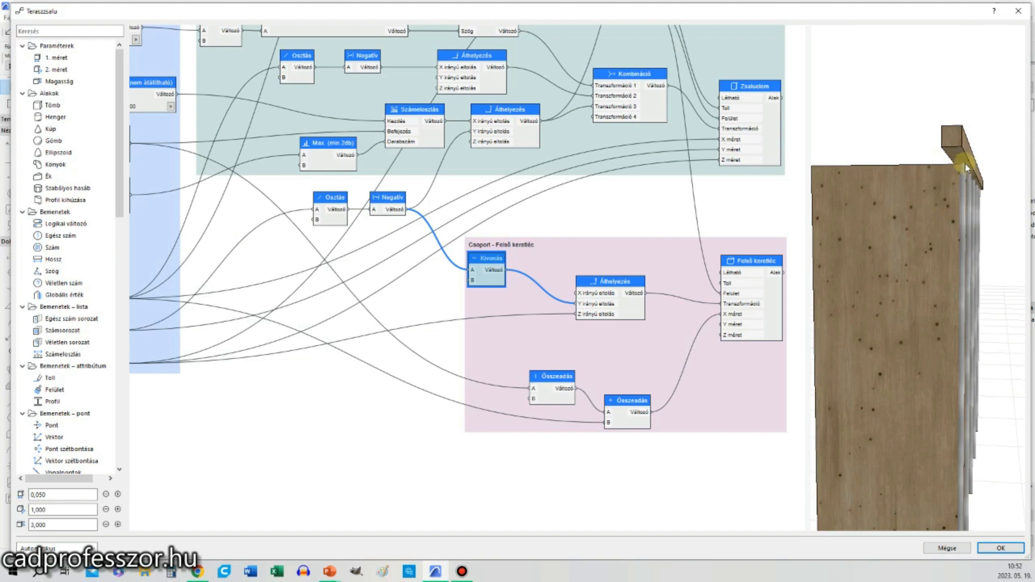
{"action": "left_click_drag", "start_coordinate": [957, 164], "coordinate": [949, 185]}
Check the X offset in the Felső keretléc group's Áthelyezés node settings and close them without changes.
{"action": "double_click", "coordinate": [609, 295]}
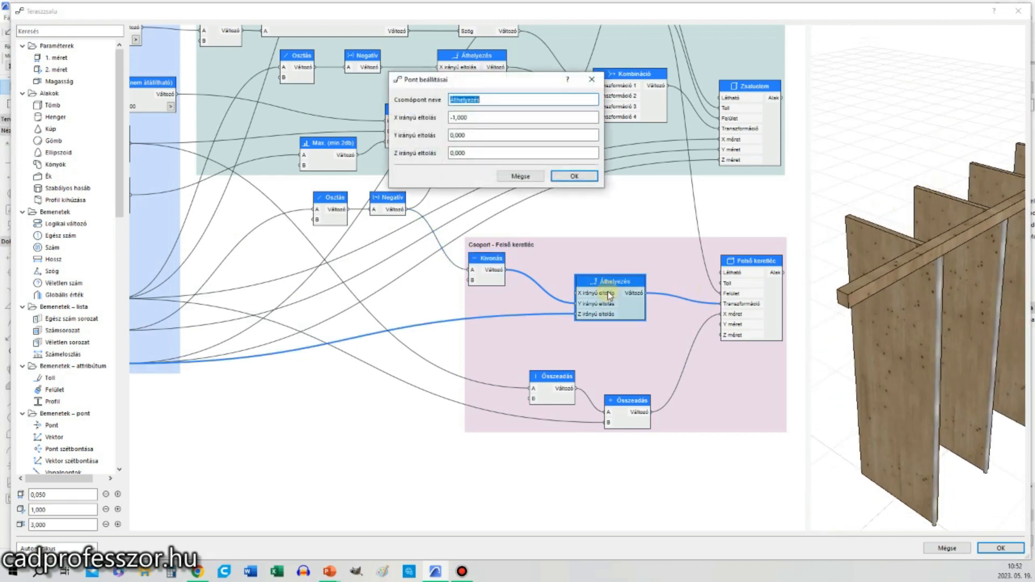
{"action": "left_click", "coordinate": [488, 116]}
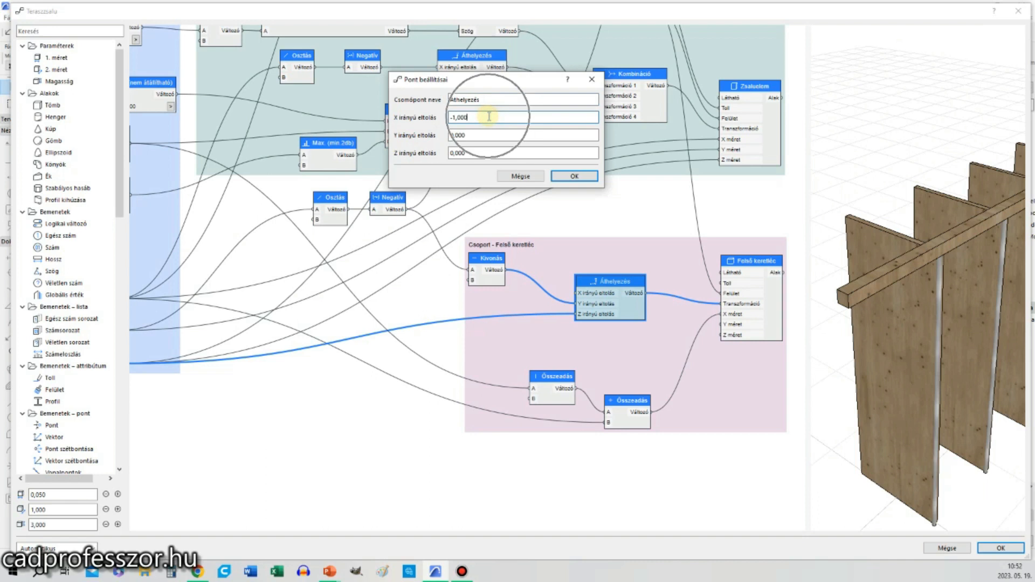
{"action": "left_click", "coordinate": [519, 176]}
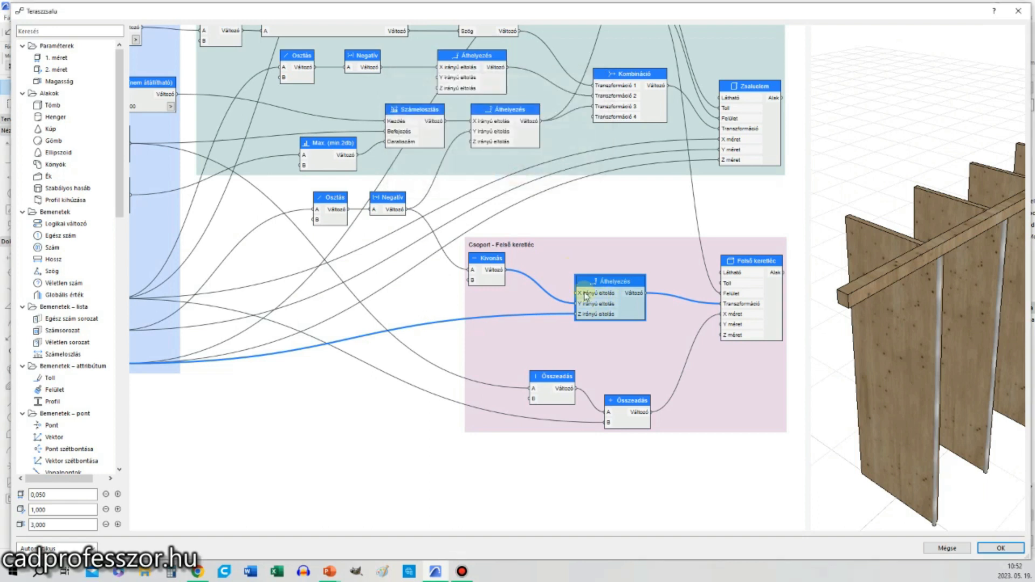
Examine the whole upper batten in the 3D preview and deselect the Áthelyezés node.
{"action": "left_click_drag", "start_coordinate": [793, 307], "coordinate": [906, 339]}
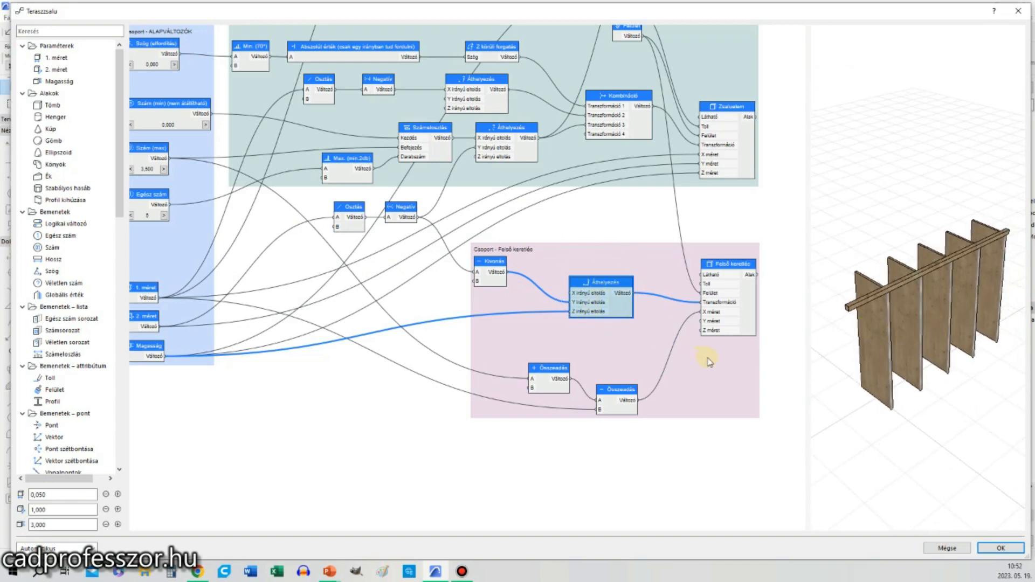
{"action": "middle_click_drag", "start_coordinate": [707, 359], "coordinate": [586, 377]}
{"action": "left_click", "coordinate": [669, 416]}
{"action": "scroll", "coordinate": [674, 386], "scroll_direction": "down", "scroll_amount": 1}
{"action": "middle_click_drag", "start_coordinate": [680, 346], "coordinate": [684, 401]}
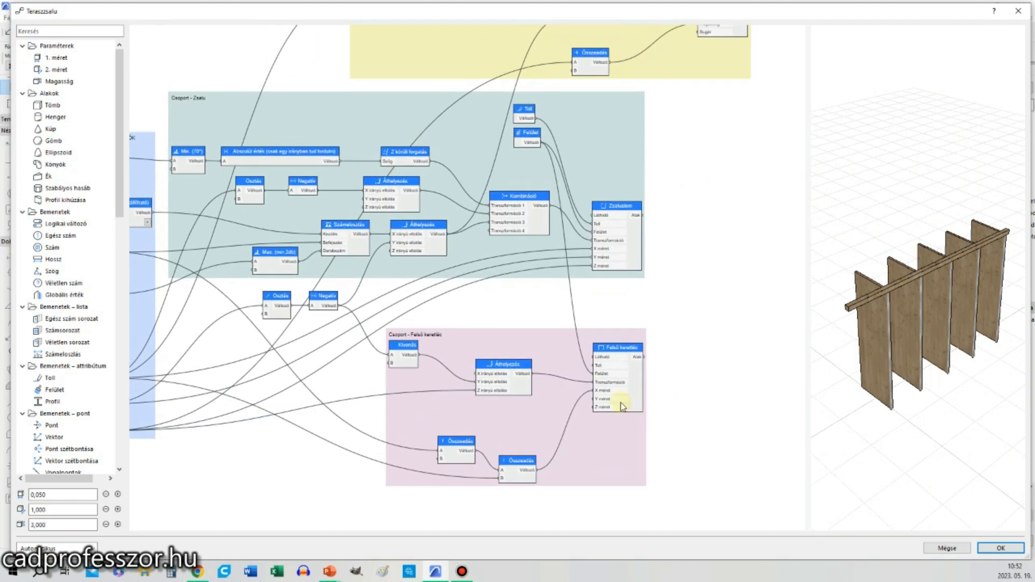
Check the Felső keretléc node's inputs and settings, close the settings without changes, and deselect the node.
{"action": "scroll", "coordinate": [620, 403], "scroll_direction": "up", "scroll_amount": 6}
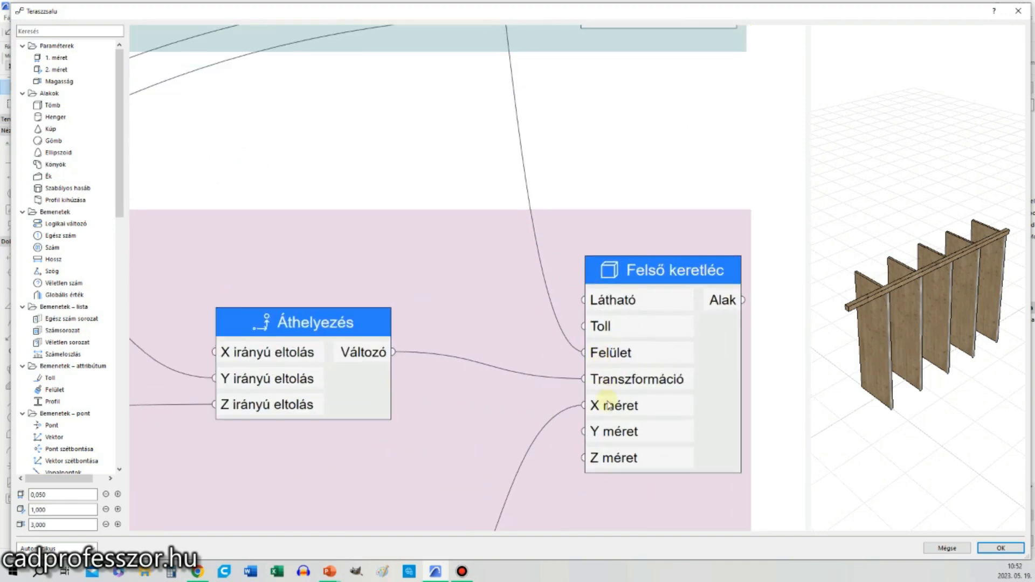
{"action": "scroll", "coordinate": [608, 405], "scroll_direction": "down", "scroll_amount": 5}
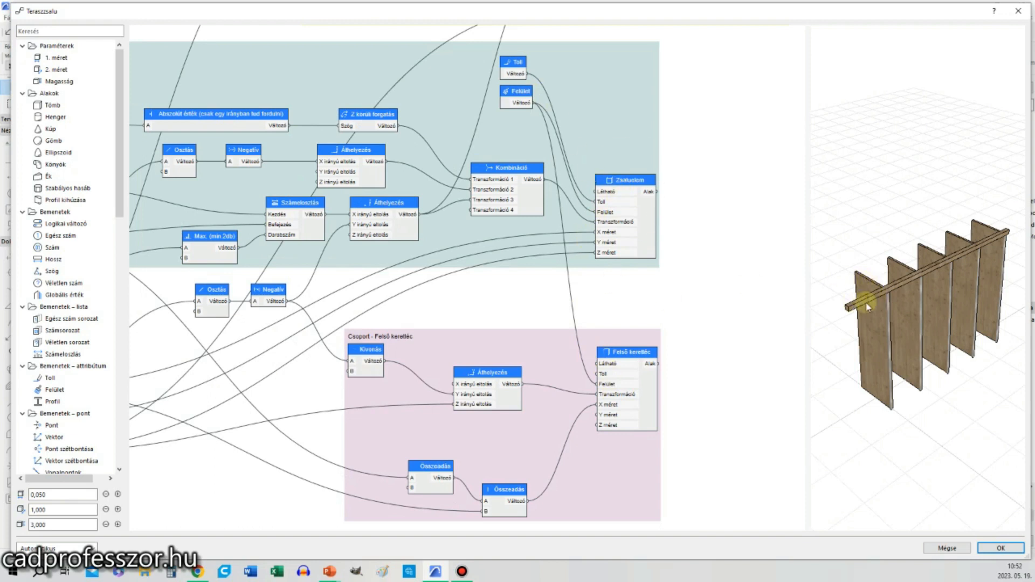
{"action": "scroll", "coordinate": [696, 340], "scroll_direction": "down", "scroll_amount": 2}
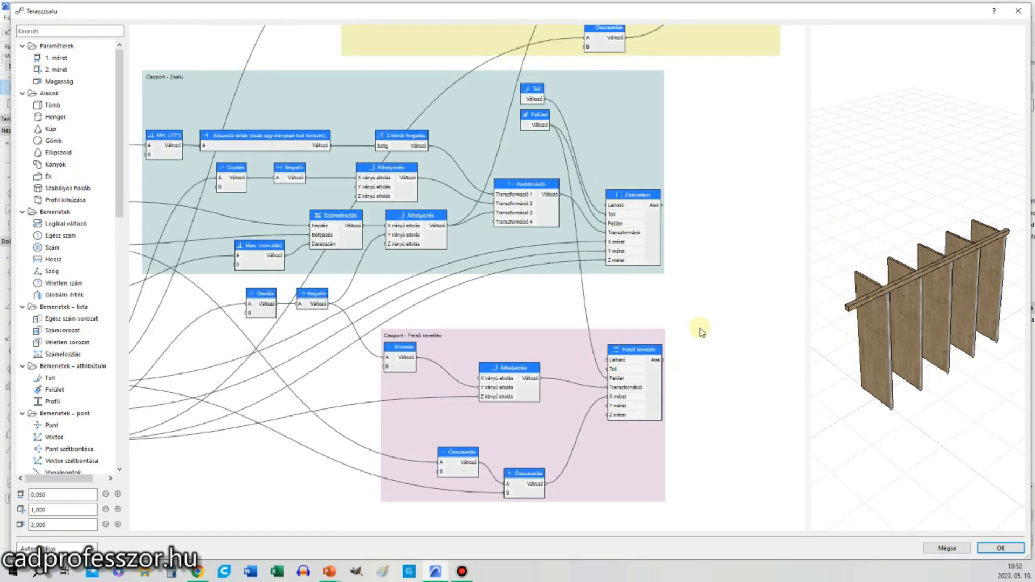
{"action": "double_click", "coordinate": [704, 314]}
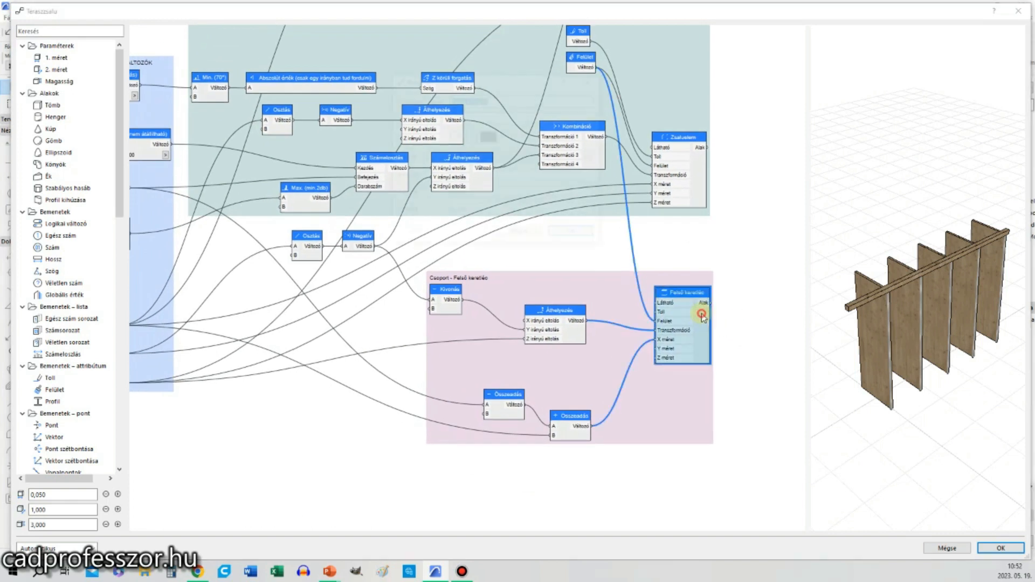
{"action": "left_click", "coordinate": [521, 234]}
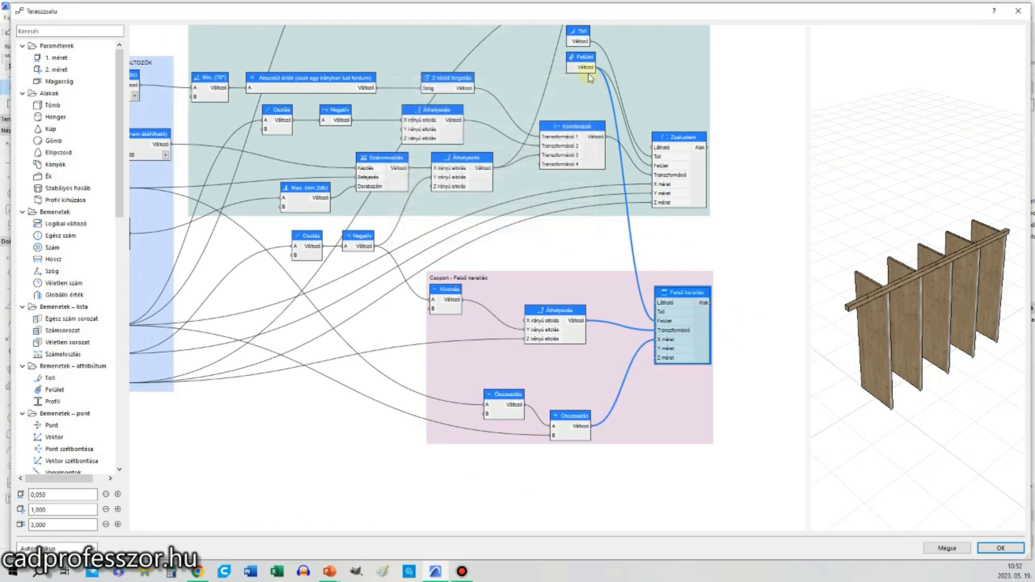
{"action": "left_click", "coordinate": [712, 270]}
Examine the ALAPVÁLTOZÓK group's 1. méret, 2. méret and Magasság nodes and their outgoing connections.
{"action": "scroll", "coordinate": [760, 381], "scroll_direction": "down", "scroll_amount": 2}
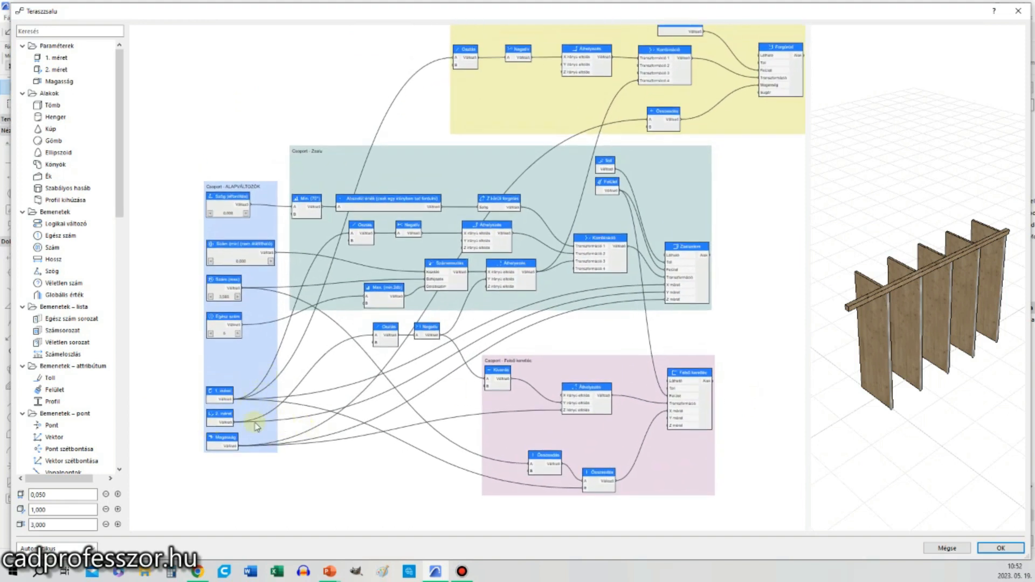
{"action": "scroll", "coordinate": [199, 448], "scroll_direction": "up", "scroll_amount": 8}
{"action": "left_click_drag", "start_coordinate": [193, 219], "coordinate": [384, 487]}
{"action": "left_click", "coordinate": [319, 490]}
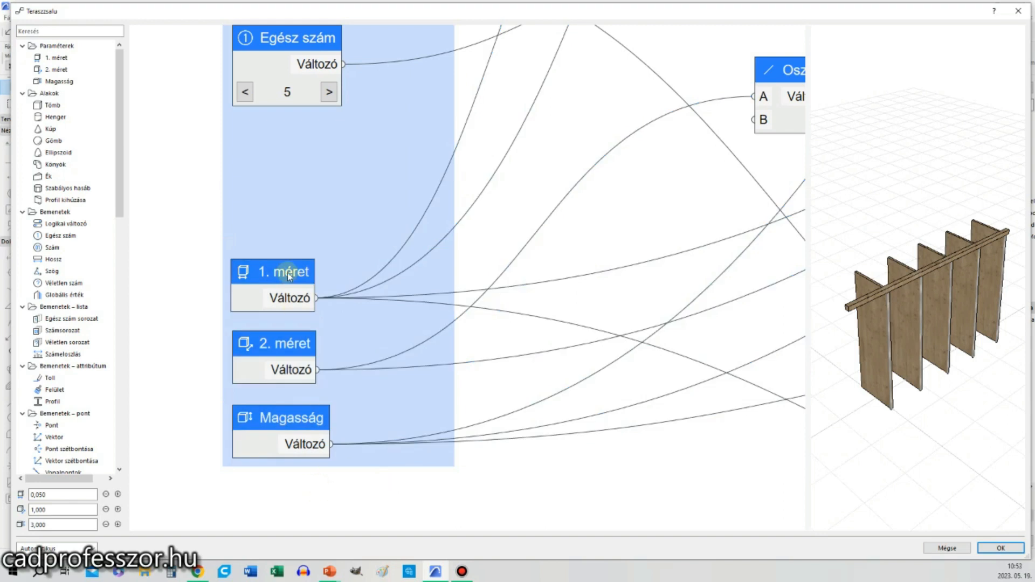
{"action": "scroll", "coordinate": [300, 423], "scroll_direction": "down", "scroll_amount": 5}
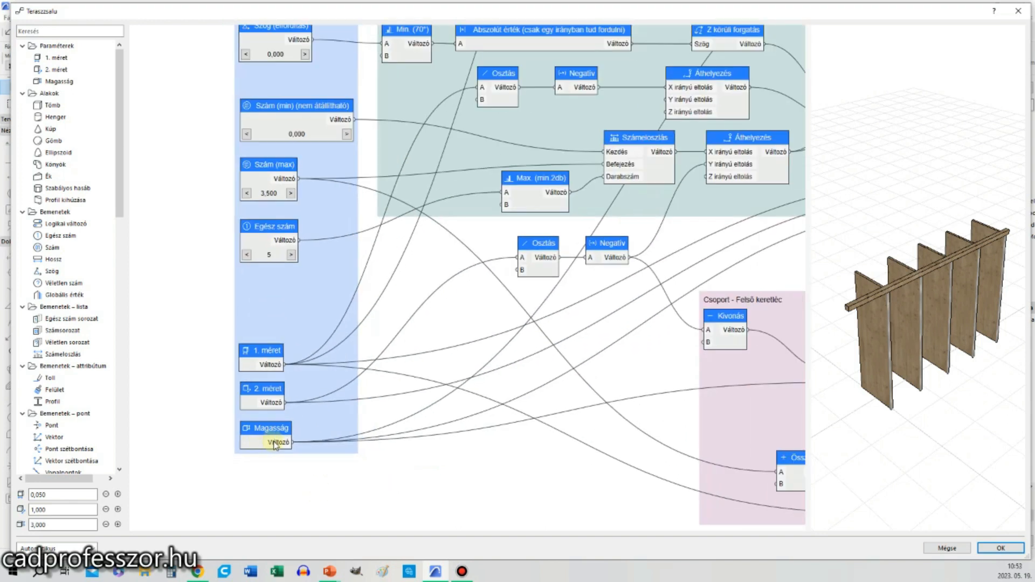
{"action": "scroll", "coordinate": [331, 483], "scroll_direction": "down", "scroll_amount": 5}
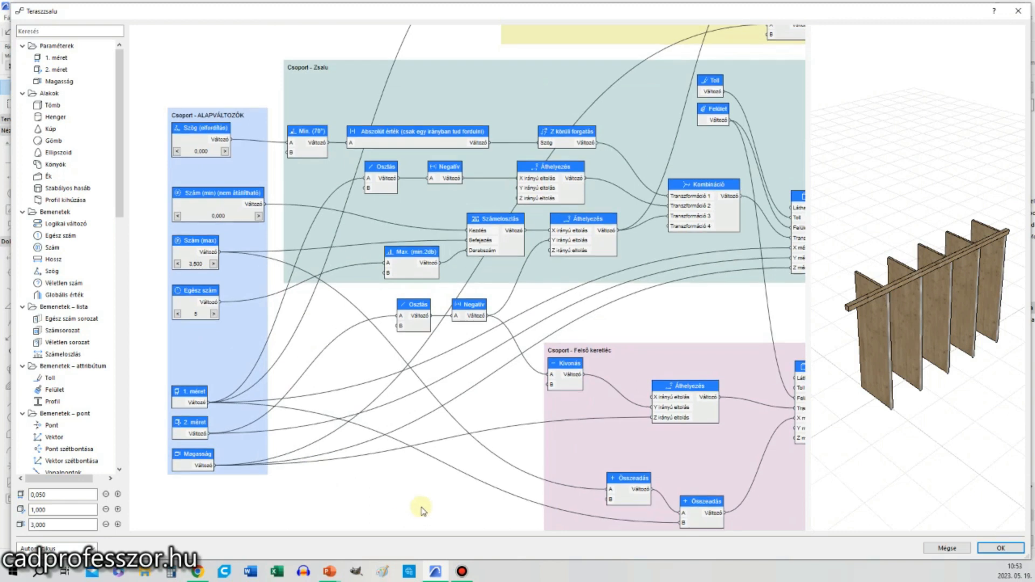
Trace the connections from the ALAPVÁLTOZÓK group through the other node groups and compare them with the shutter in the 3D preview.
{"action": "middle_click_drag", "start_coordinate": [421, 507], "coordinate": [403, 444]}
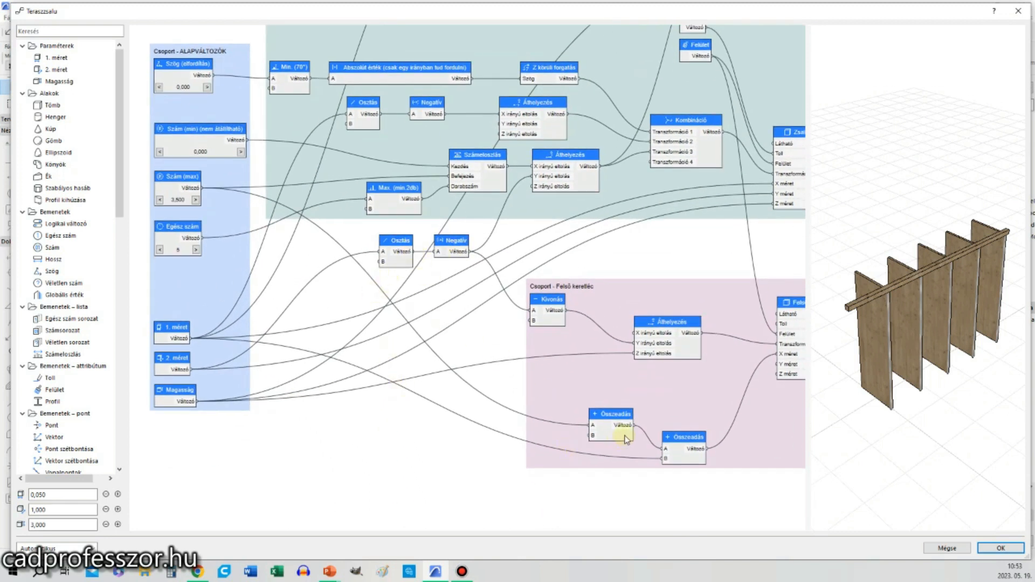
{"action": "middle_click_drag", "start_coordinate": [742, 424], "coordinate": [703, 442]}
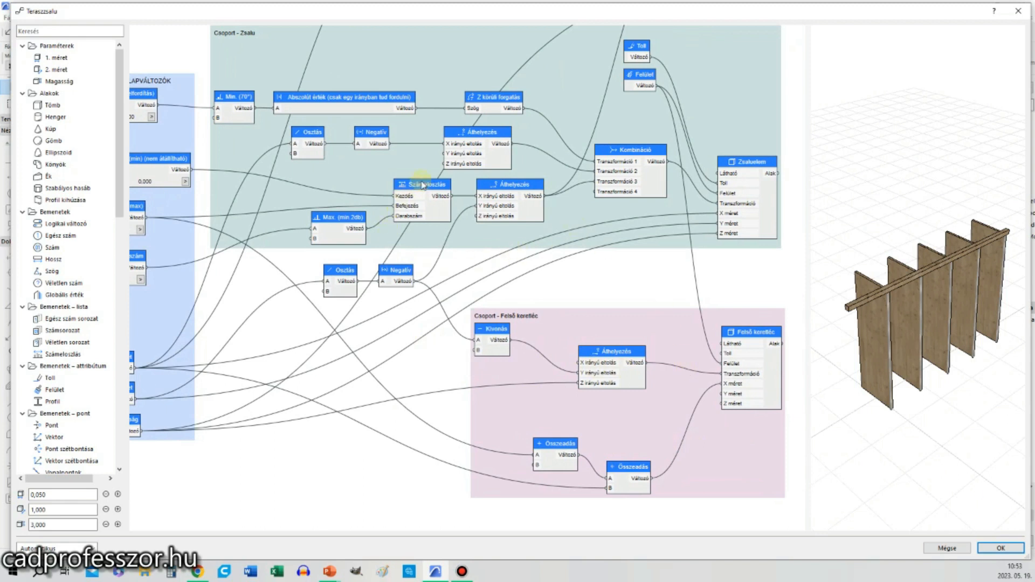
{"action": "middle_click_drag", "start_coordinate": [710, 275], "coordinate": [626, 293]}
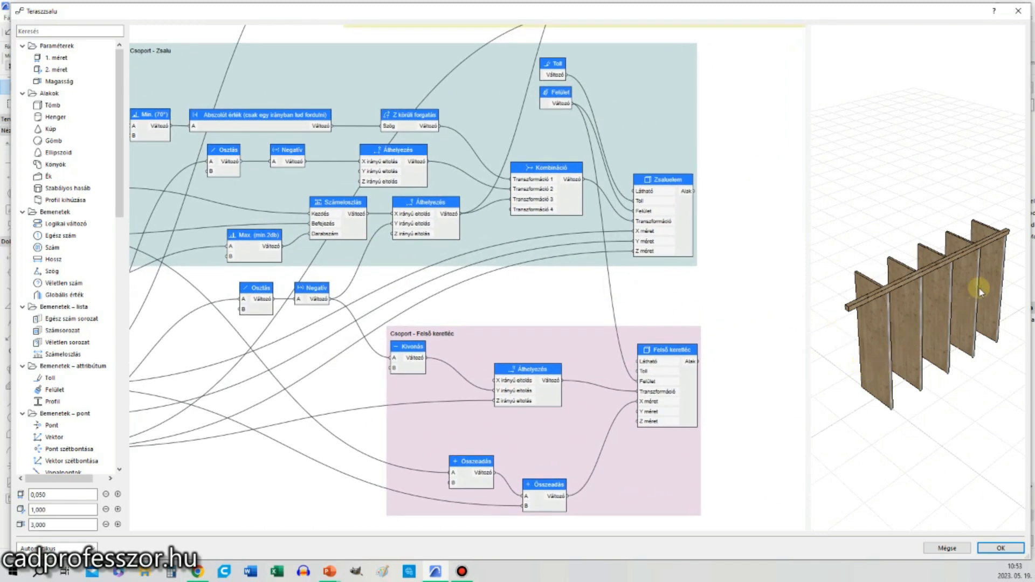
{"action": "middle_click_drag", "start_coordinate": [434, 229], "coordinate": [560, 263]}
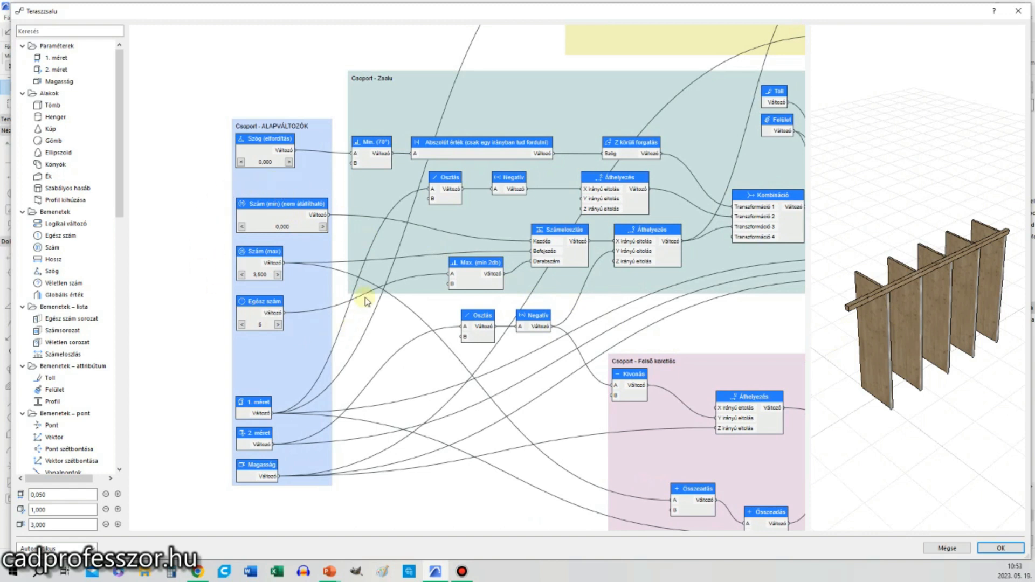
{"action": "scroll", "coordinate": [593, 458], "scroll_direction": "down", "scroll_amount": 3}
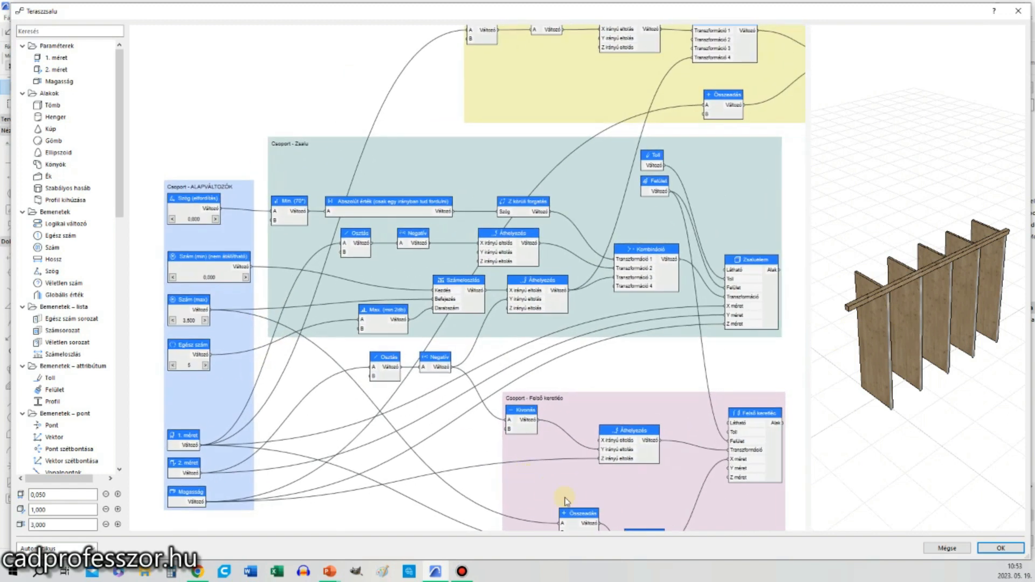
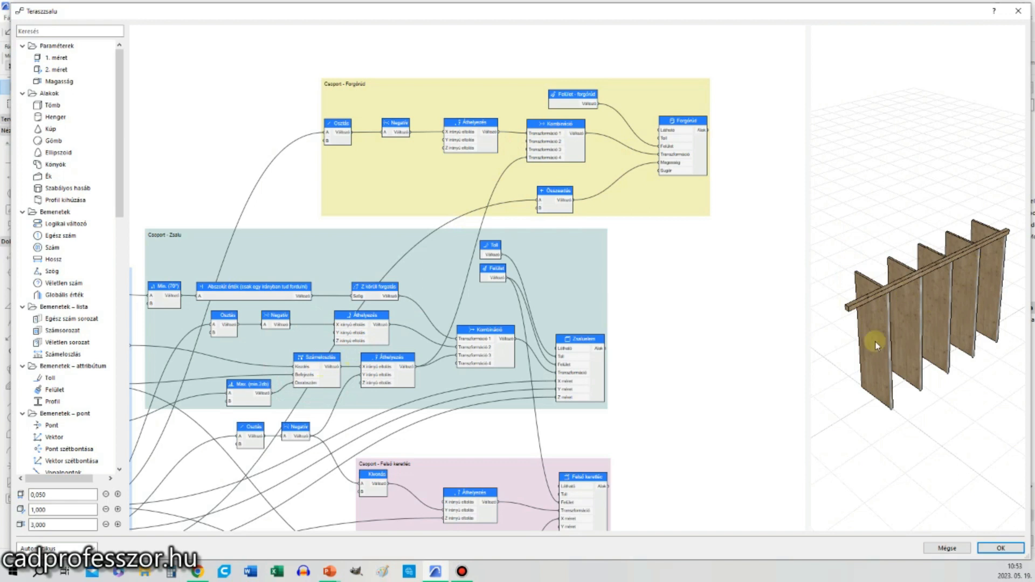
{"action": "scroll", "coordinate": [686, 421], "scroll_direction": "down", "scroll_amount": 4}
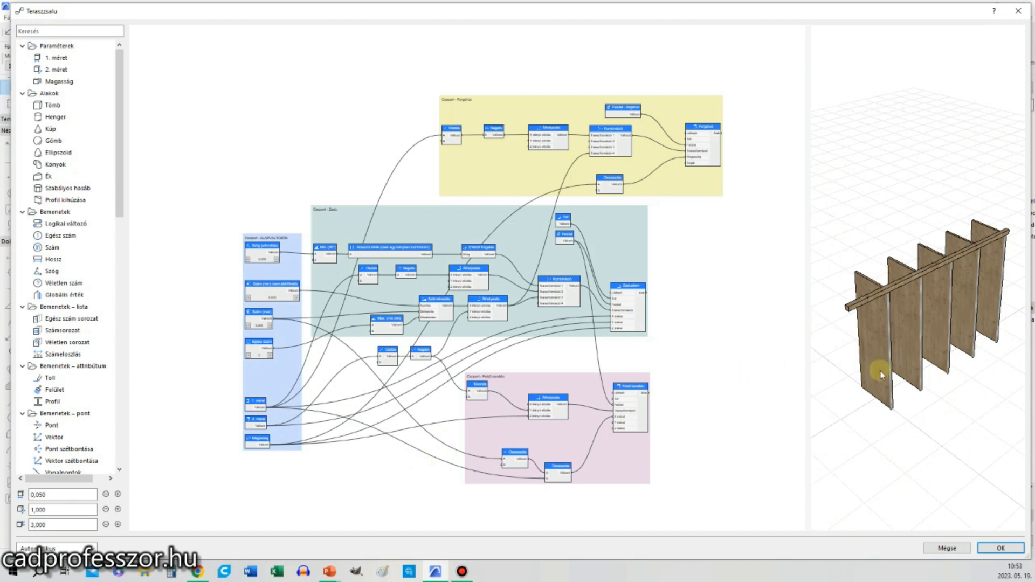
{"action": "scroll", "coordinate": [868, 362], "scroll_direction": "up", "scroll_amount": 2}
{"action": "middle_click_drag", "start_coordinate": [868, 362], "coordinate": [837, 310]}
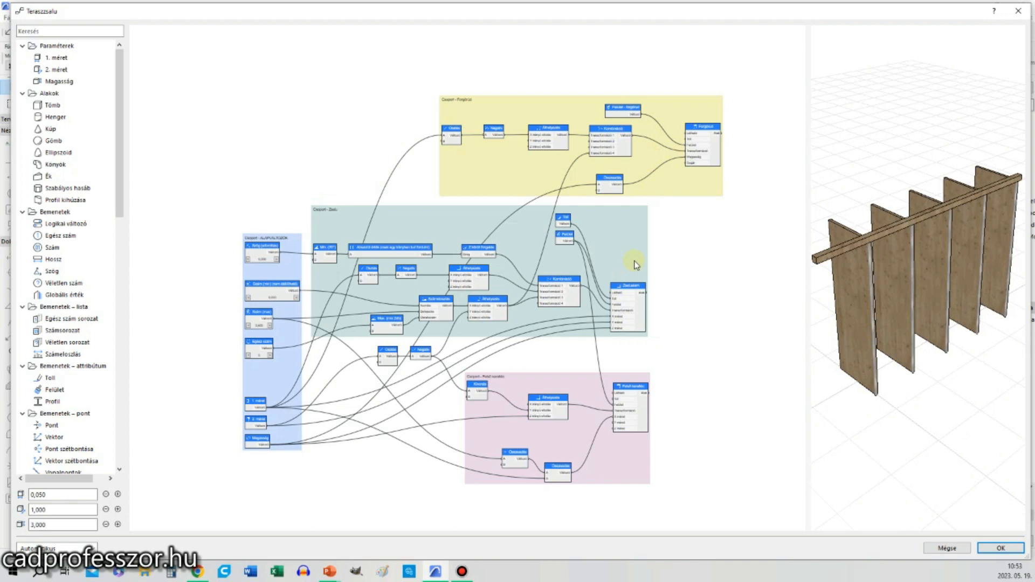
Move the Zsalu and Felső keretléc groups farther from the ALAPVÁLTOZÓK group to spread out the node graph.
{"action": "mouse_move", "coordinate": [630, 262]}
{"action": "left_mouse_down"}
{"action": "mouse_move", "coordinate": [745, 264]}
{"action": "mouse_move", "coordinate": [632, 262]}
{"action": "mouse_move", "coordinate": [666, 266]}
{"action": "mouse_move", "coordinate": [660, 279]}
{"action": "mouse_move", "coordinate": [669, 261]}
{"action": "mouse_move", "coordinate": [679, 270]}
{"action": "mouse_move", "coordinate": [656, 281]}
{"action": "mouse_move", "coordinate": [646, 271]}
{"action": "left_mouse_up"}
{"action": "left_click_drag", "start_coordinate": [632, 470], "coordinate": [758, 469]}
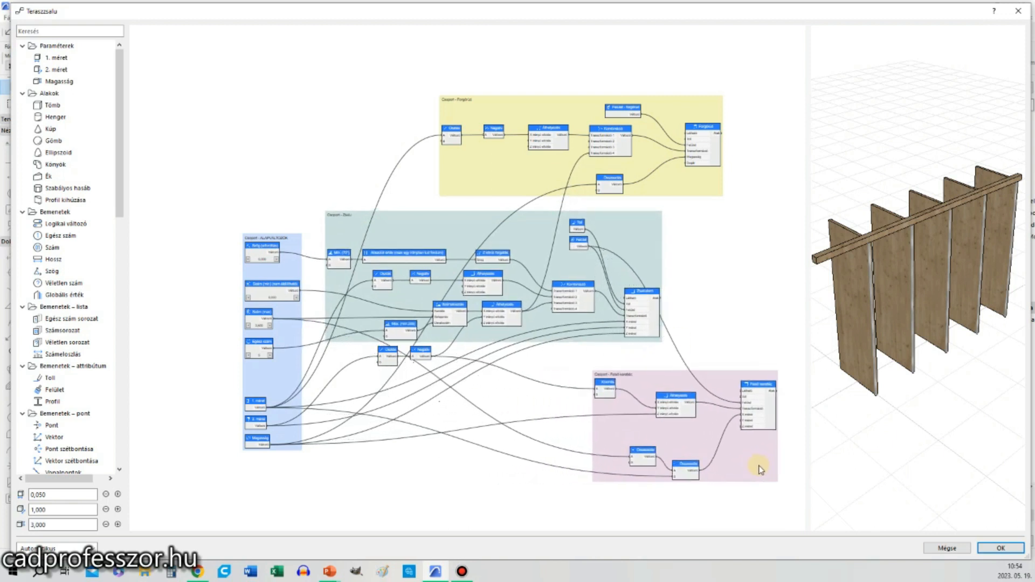
{"action": "left_click_drag", "start_coordinate": [647, 247], "coordinate": [693, 242]}
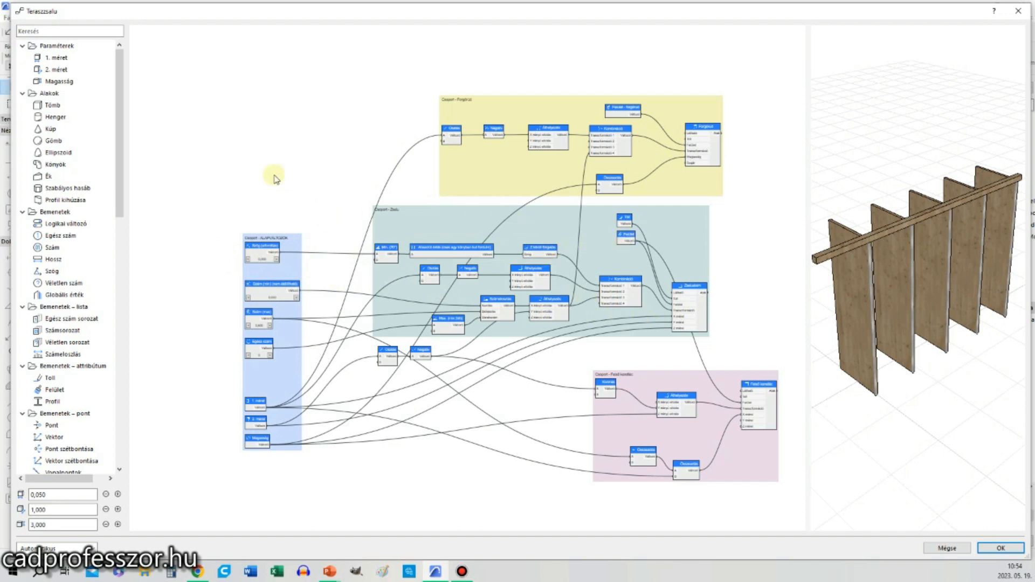
Select all nodes in the ALAPVÁLTOZÓK group, check which commands are available for them, and deselect them.
{"action": "left_click_drag", "start_coordinate": [201, 198], "coordinate": [292, 485]}
{"action": "right_click", "coordinate": [291, 485]}
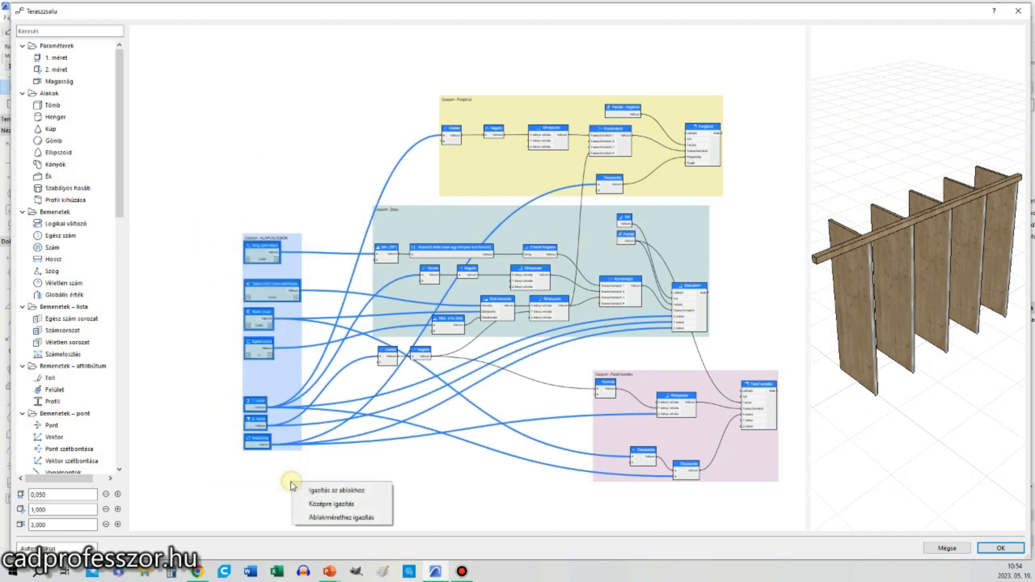
{"action": "left_click", "coordinate": [277, 445]}
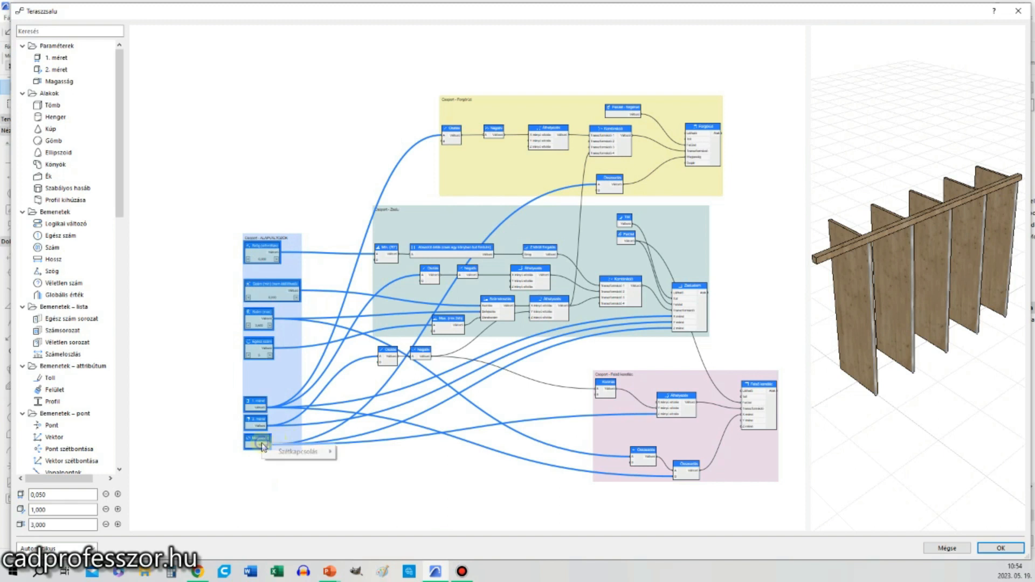
{"action": "right_click", "coordinate": [236, 475]}
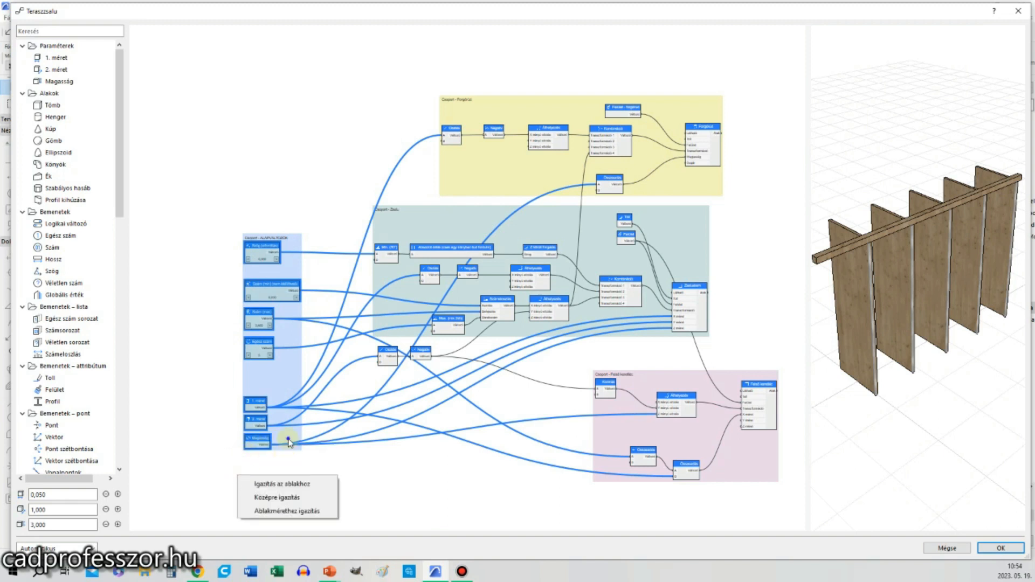
{"action": "right_click", "coordinate": [288, 439]}
{"action": "left_click", "coordinate": [280, 435]}
{"action": "left_click", "coordinate": [226, 274]}
{"action": "left_click_drag", "start_coordinate": [206, 214], "coordinate": [303, 460]}
{"action": "right_click", "coordinate": [286, 454]}
{"action": "right_click", "coordinate": [259, 477]}
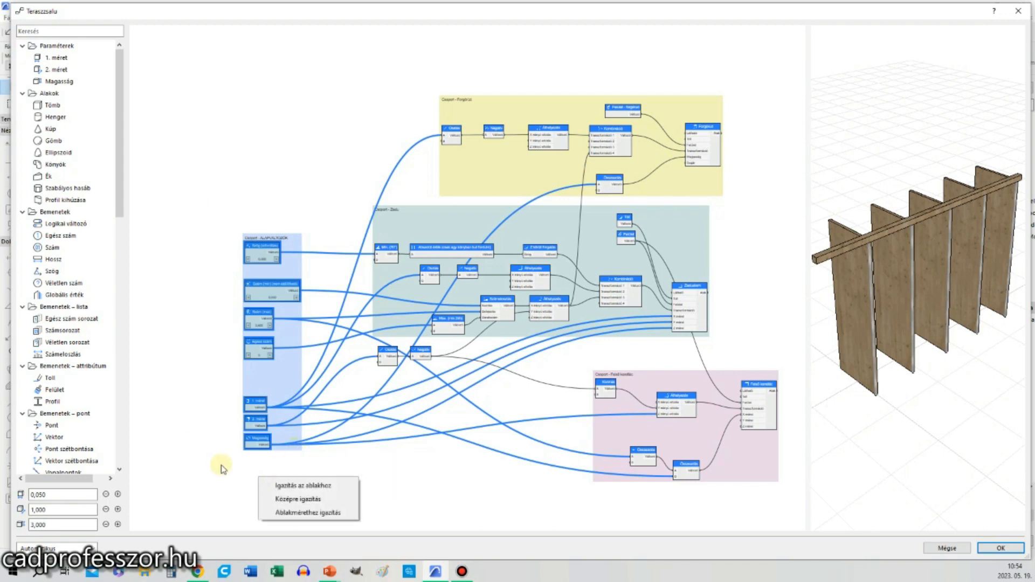
{"action": "left_click", "coordinate": [288, 485]}
{"action": "scroll", "coordinate": [375, 283], "scroll_direction": "down", "scroll_amount": 5}
{"action": "left_click", "coordinate": [354, 241]}
Examine the ungrouped Osztás and Negatív nodes and follow their output to the Zsalu and Felső keretléc groups.
{"action": "scroll", "coordinate": [415, 508], "scroll_direction": "up", "scroll_amount": 6}
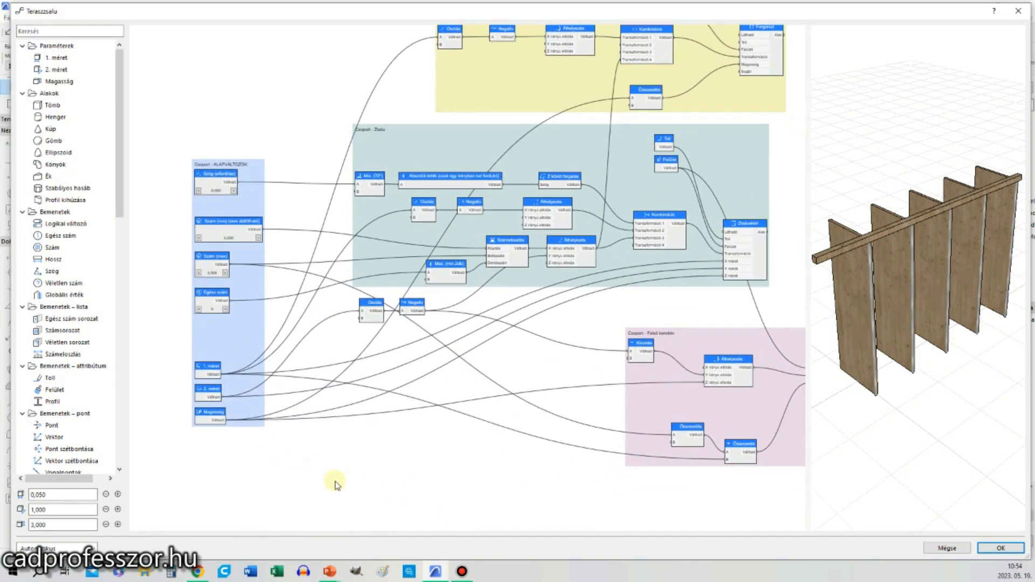
{"action": "scroll", "coordinate": [343, 480], "scroll_direction": "down", "scroll_amount": 2}
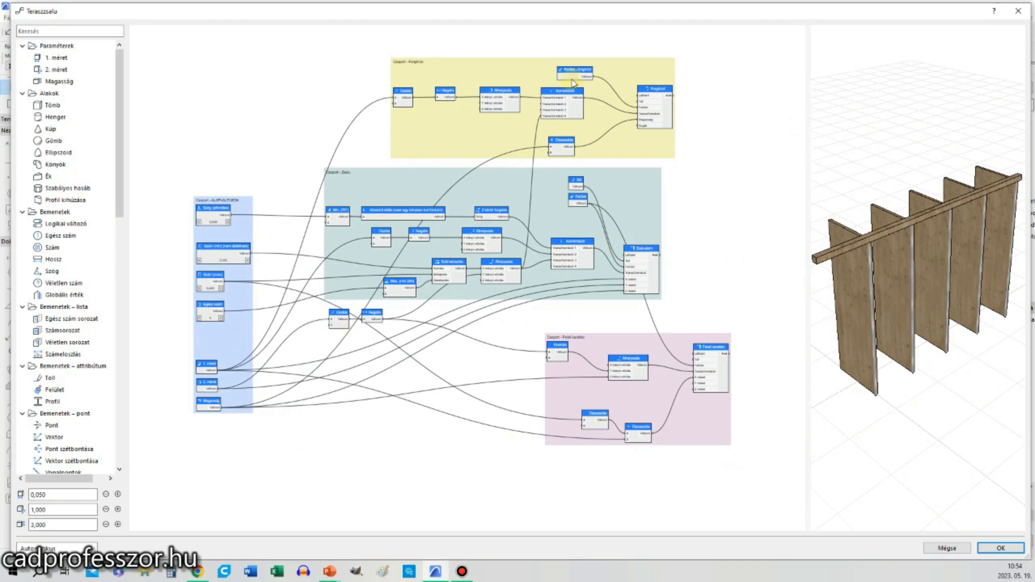
{"action": "scroll", "coordinate": [280, 340], "scroll_direction": "up", "scroll_amount": 6}
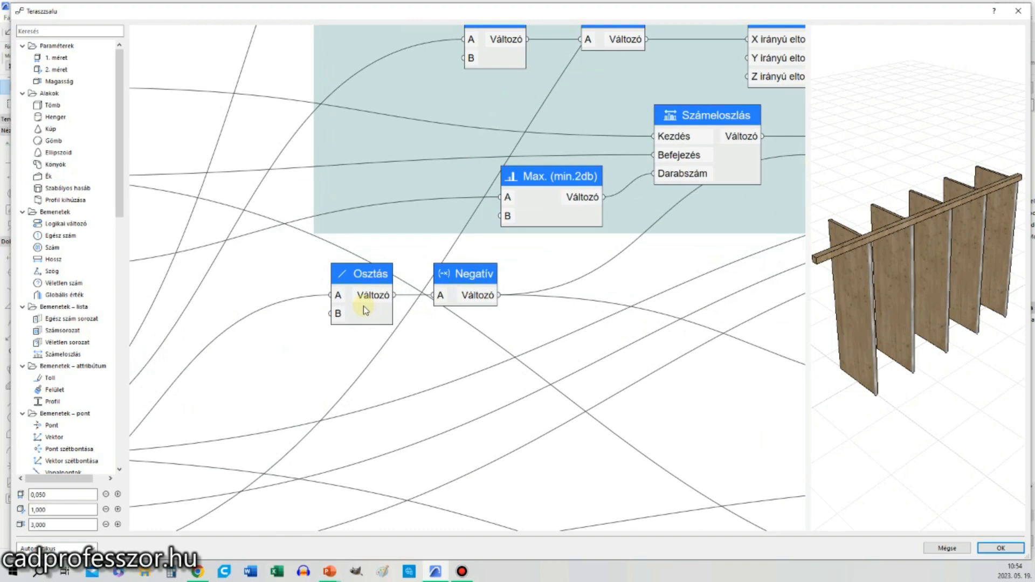
{"action": "left_click_drag", "start_coordinate": [543, 254], "coordinate": [259, 344]}
{"action": "left_click", "coordinate": [288, 362]}
{"action": "scroll", "coordinate": [462, 272], "scroll_direction": "down", "scroll_amount": 2}
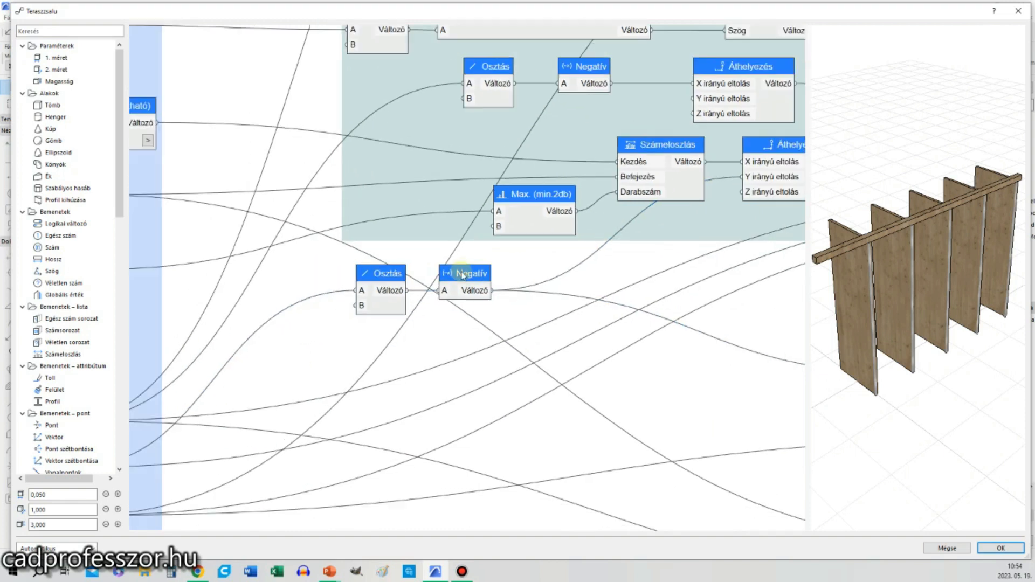
{"action": "scroll", "coordinate": [461, 273], "scroll_direction": "down", "scroll_amount": 4}
{"action": "scroll", "coordinate": [512, 273], "scroll_direction": "up", "scroll_amount": 3}
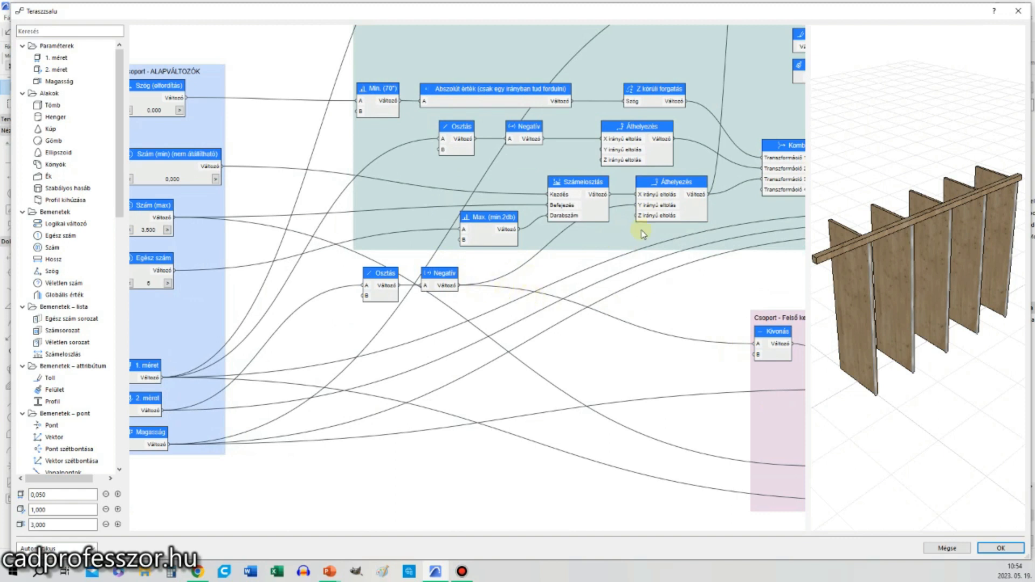
{"action": "middle_click_drag", "start_coordinate": [706, 325], "coordinate": [510, 318]}
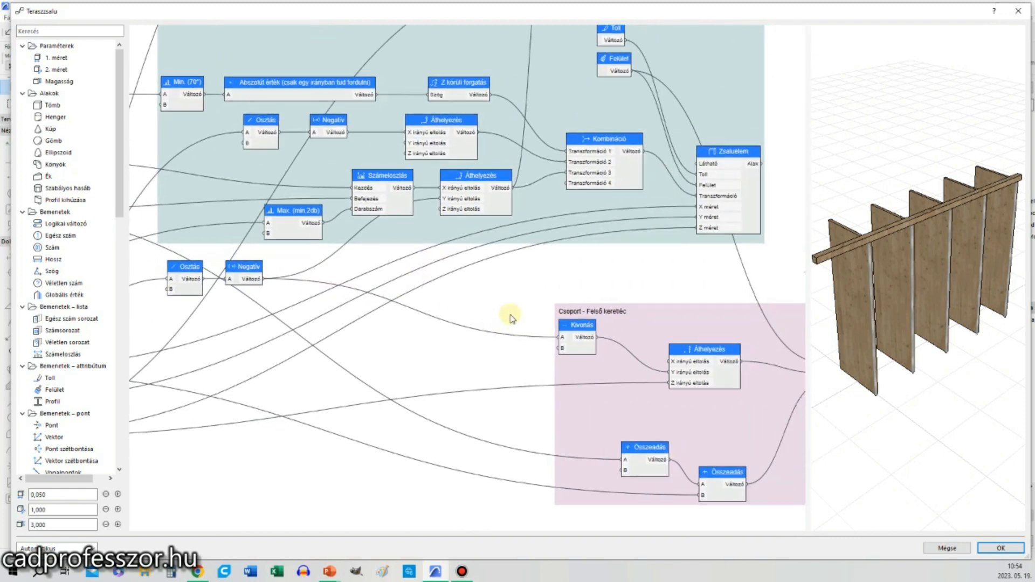
Review the complete node graph and the connections linking its four groups.
{"action": "scroll", "coordinate": [730, 367], "scroll_direction": "down", "scroll_amount": 3}
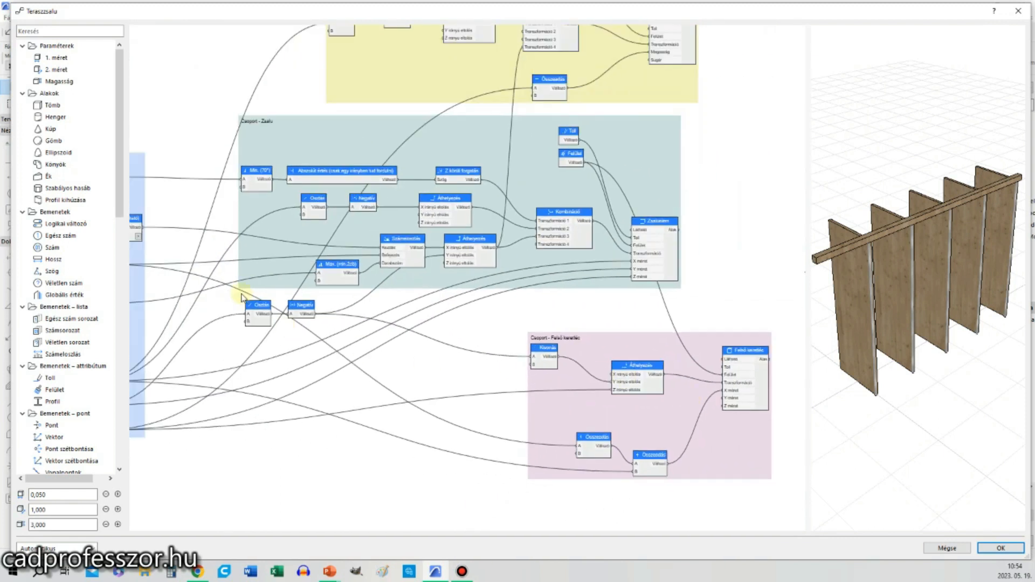
{"action": "middle_click_drag", "start_coordinate": [327, 314], "coordinate": [477, 276]}
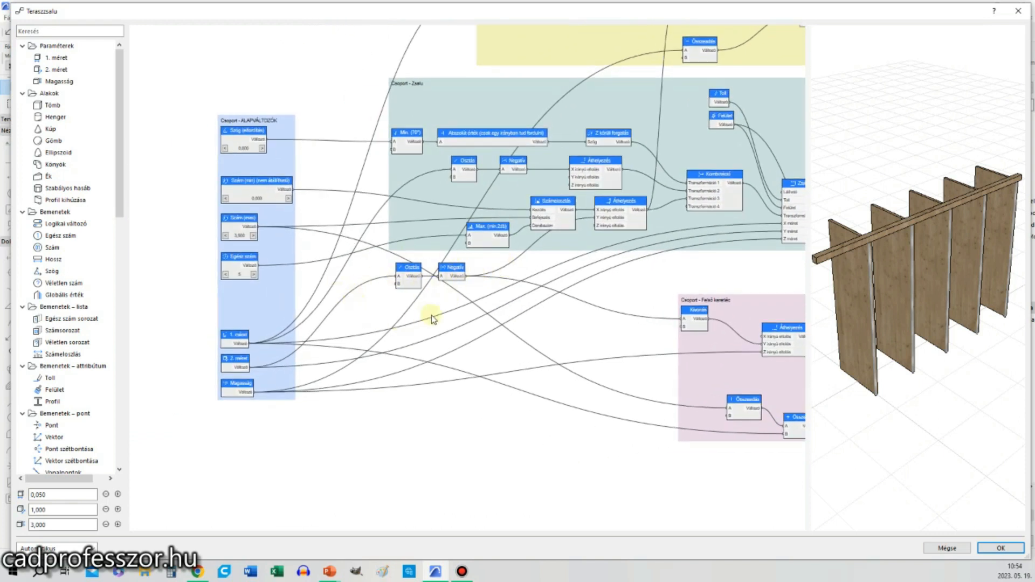
{"action": "middle_click_drag", "start_coordinate": [696, 378], "coordinate": [630, 394]}
{"action": "scroll", "coordinate": [576, 415], "scroll_direction": "down", "scroll_amount": 1}
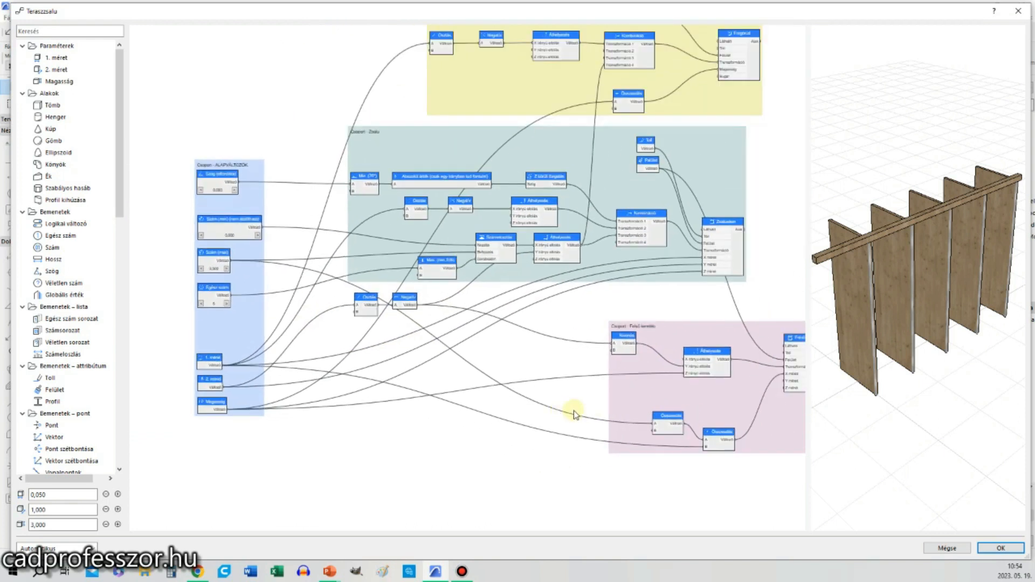
{"action": "middle_click_drag", "start_coordinate": [653, 431], "coordinate": [616, 425]}
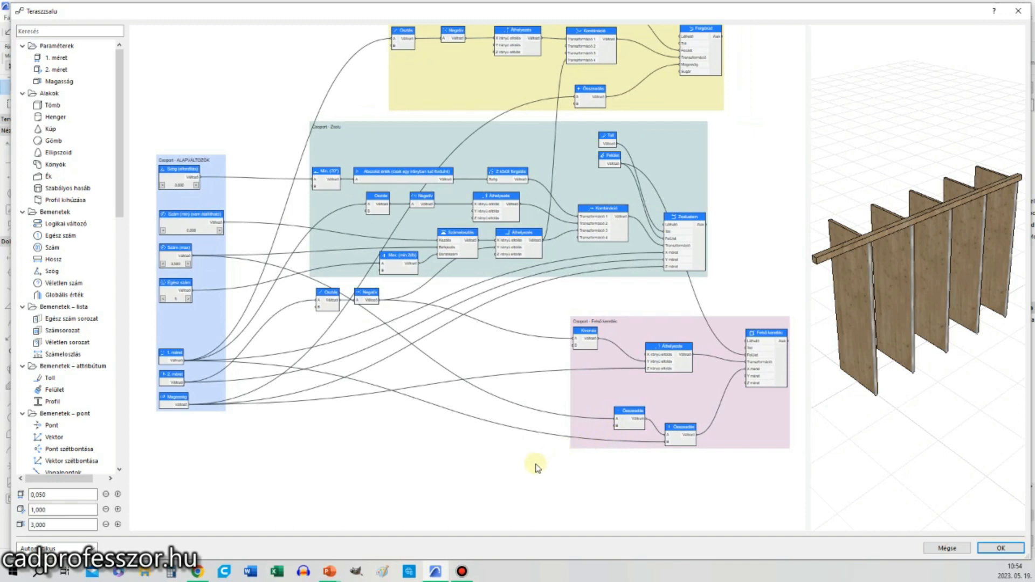
{"action": "scroll", "coordinate": [523, 471], "scroll_direction": "down", "scroll_amount": 1}
{"action": "middle_click_drag", "start_coordinate": [534, 451], "coordinate": [503, 512]}
{"action": "scroll", "coordinate": [485, 502], "scroll_direction": "up", "scroll_amount": 1}
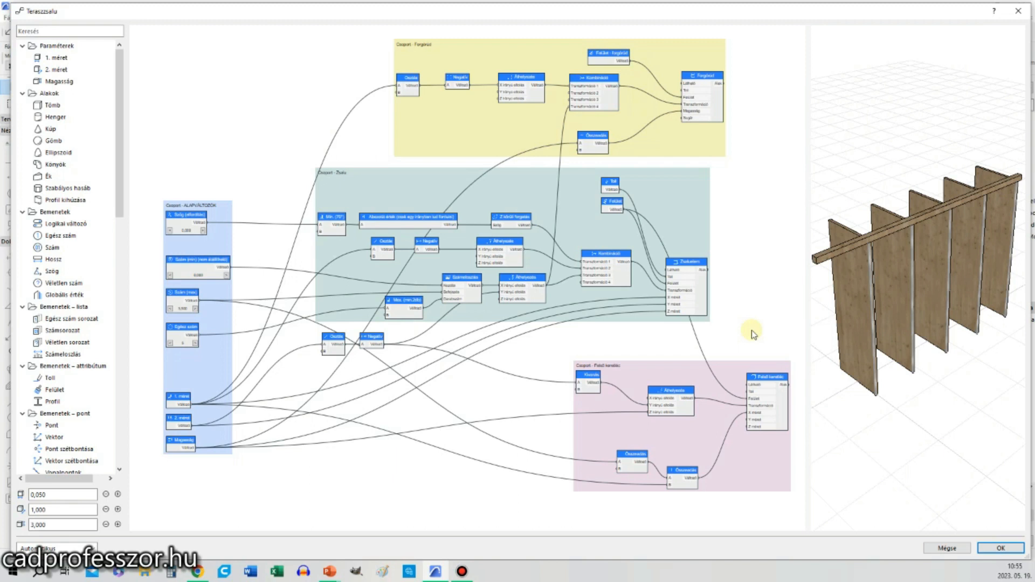
Close the node editor without saving the changes and deselect the terrace shutter in the 3D view.
{"action": "key", "text": "ctrl"}
{"action": "left_click", "coordinate": [930, 550]}
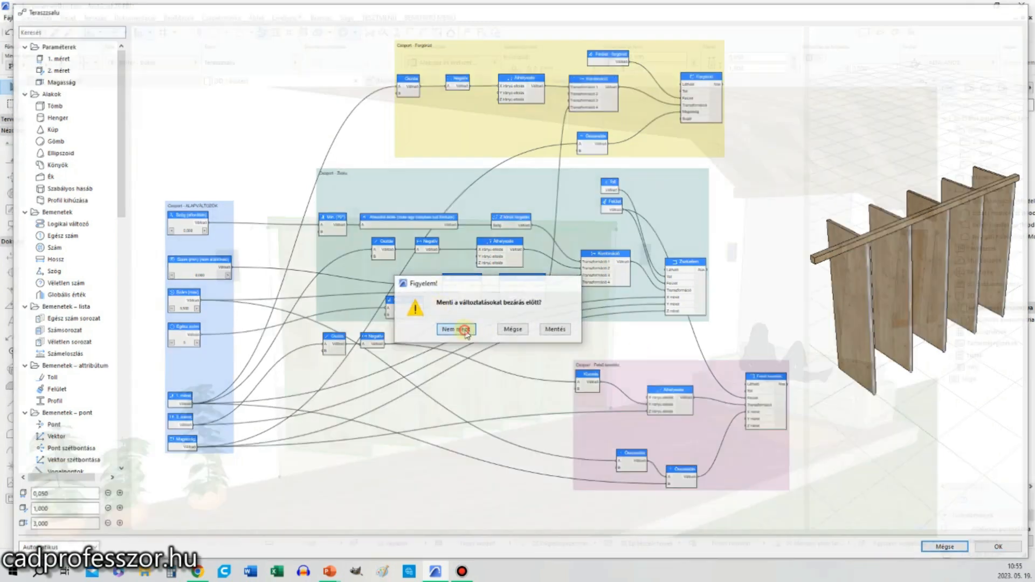
{"action": "left_click", "coordinate": [464, 329]}
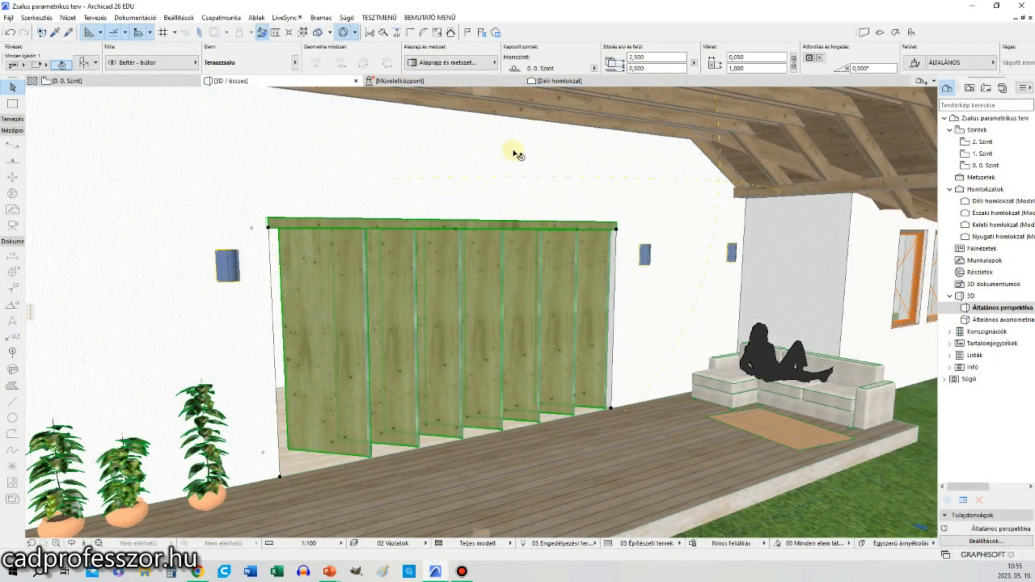
{"action": "left_click", "coordinate": [829, 509]}
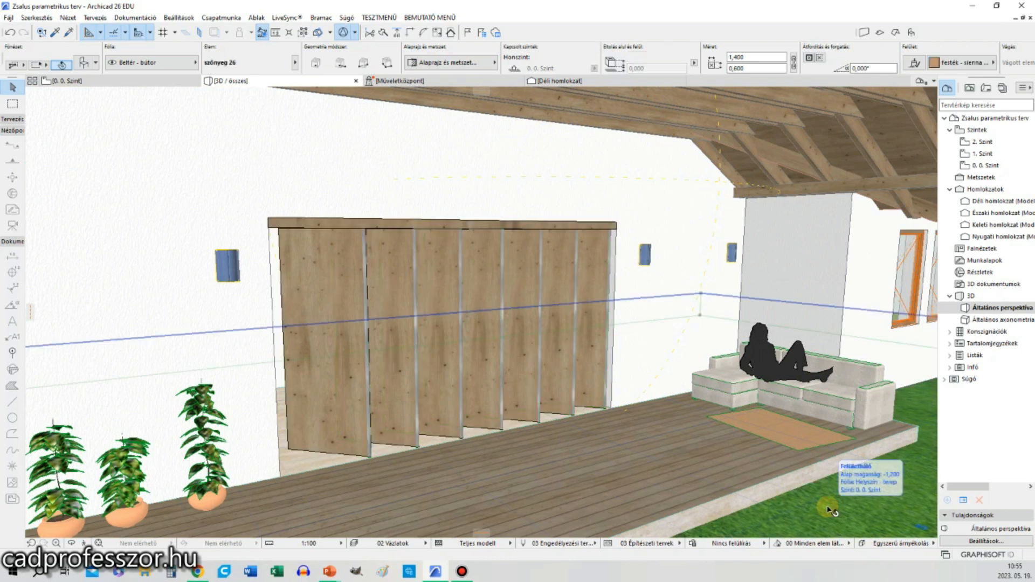